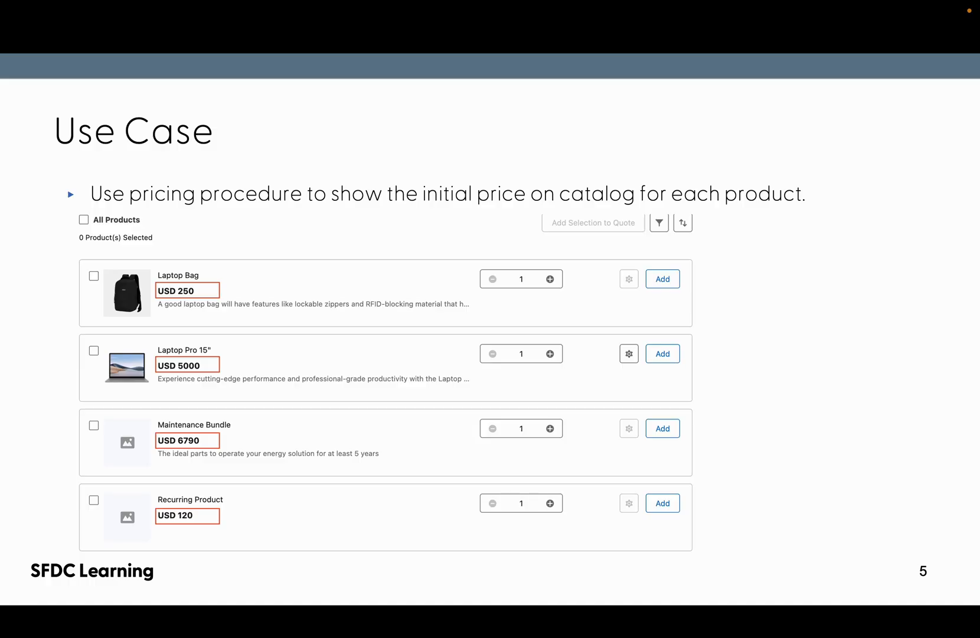
pyautogui.press('Right')
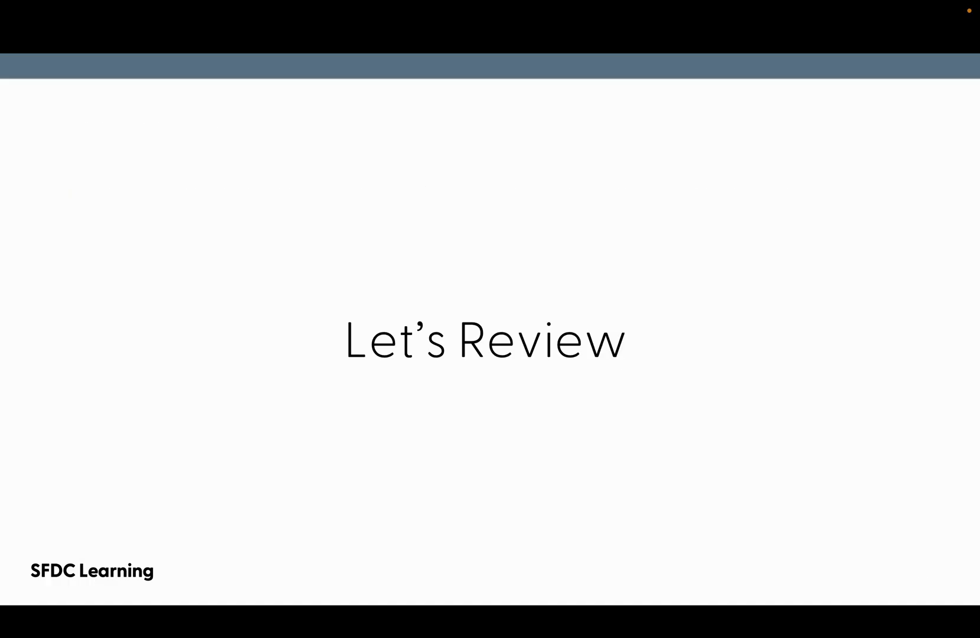
pyautogui.hotkey('ctrl', 'Right')
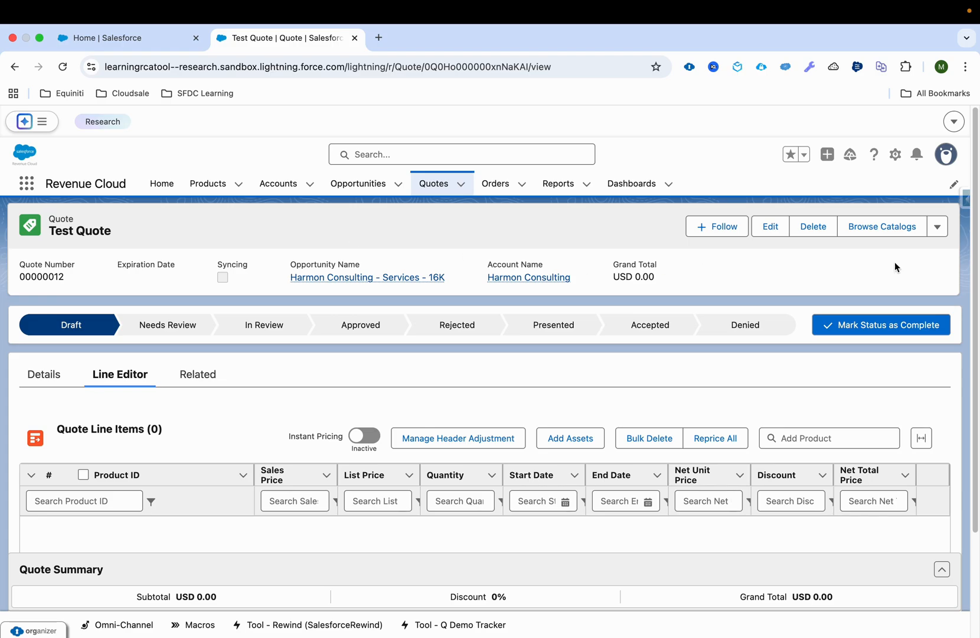
# Browse the catalog from the Test Quote and review the products listed in Business Essentials for prices
pyautogui.click(892, 233)
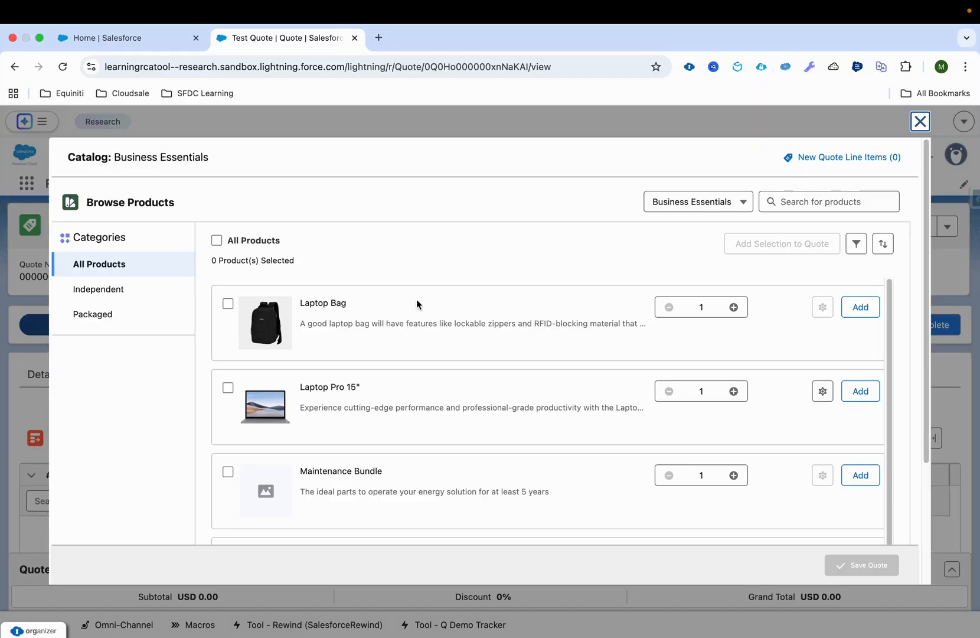
pyautogui.scroll(-3, 376, 466)
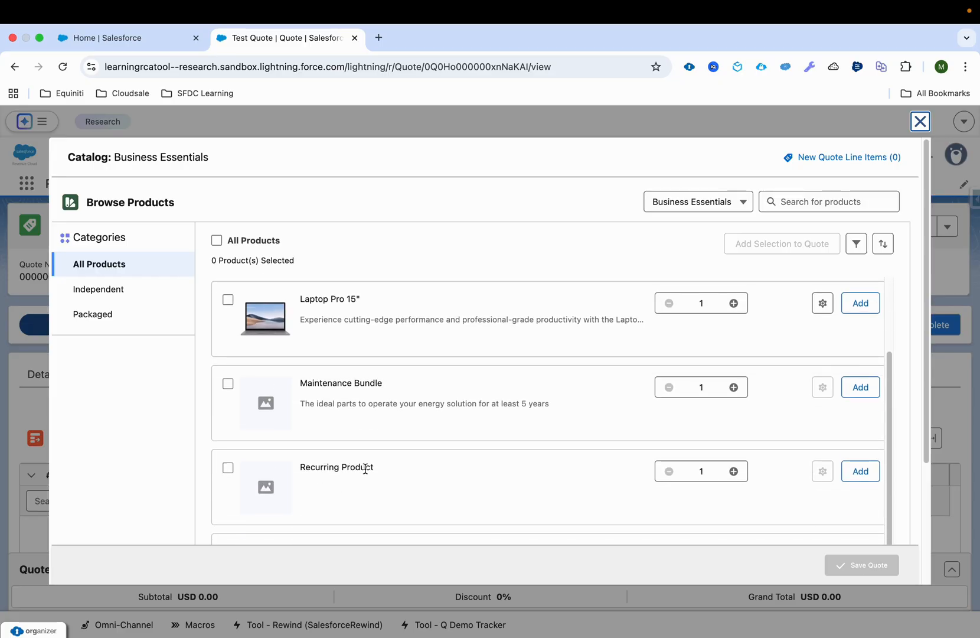
pyautogui.scroll(2, 366, 469)
pyautogui.scroll(1, 378, 472)
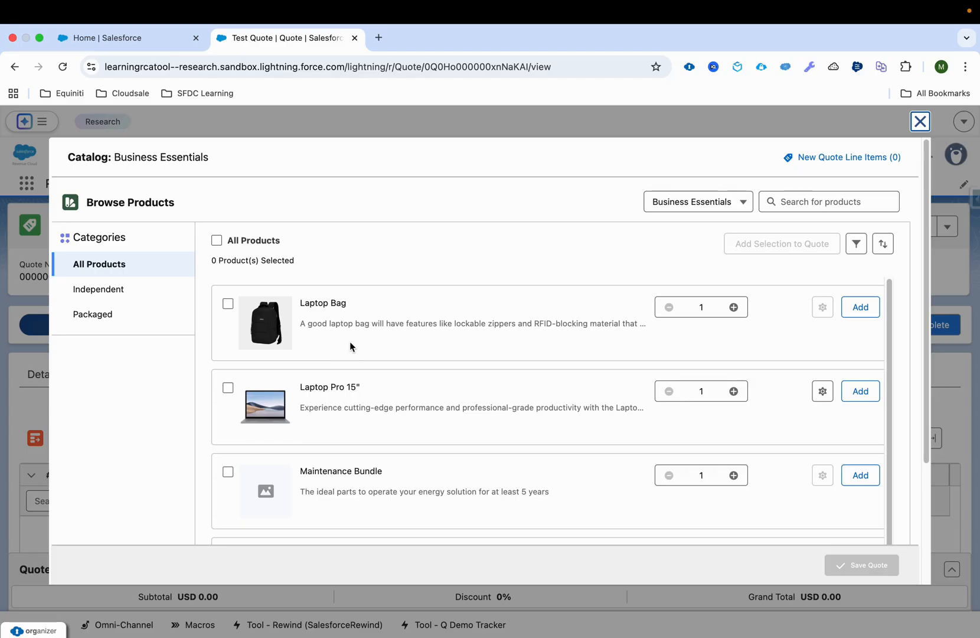
# Try to add the Laptop Bag to the quote, read the response and close the catalog
pyautogui.click(859, 310)
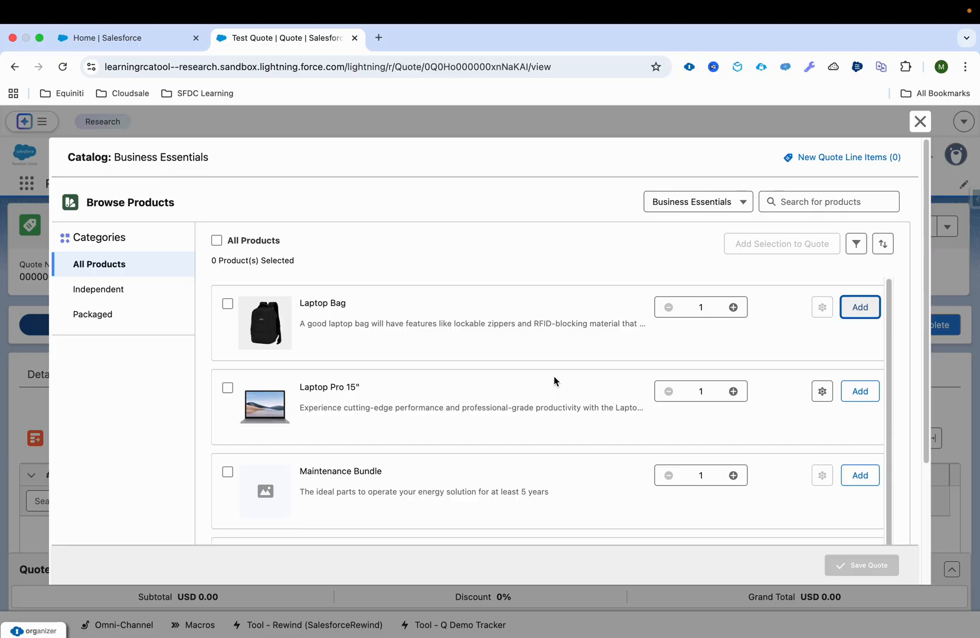
pyautogui.click(285, 187)
pyautogui.moveTo(285, 190); pyautogui.dragTo(461, 203)
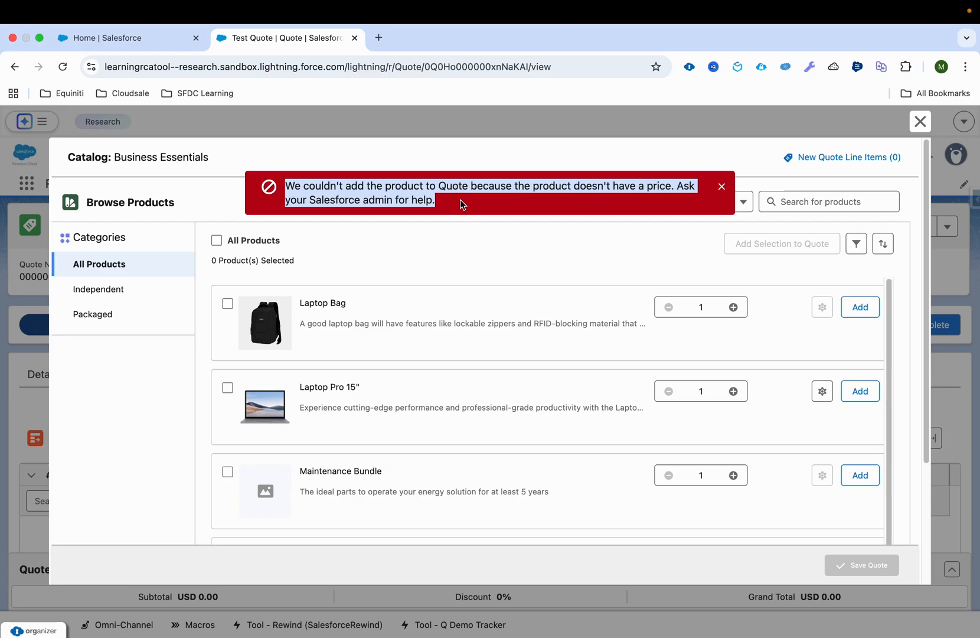
pyautogui.click(920, 121)
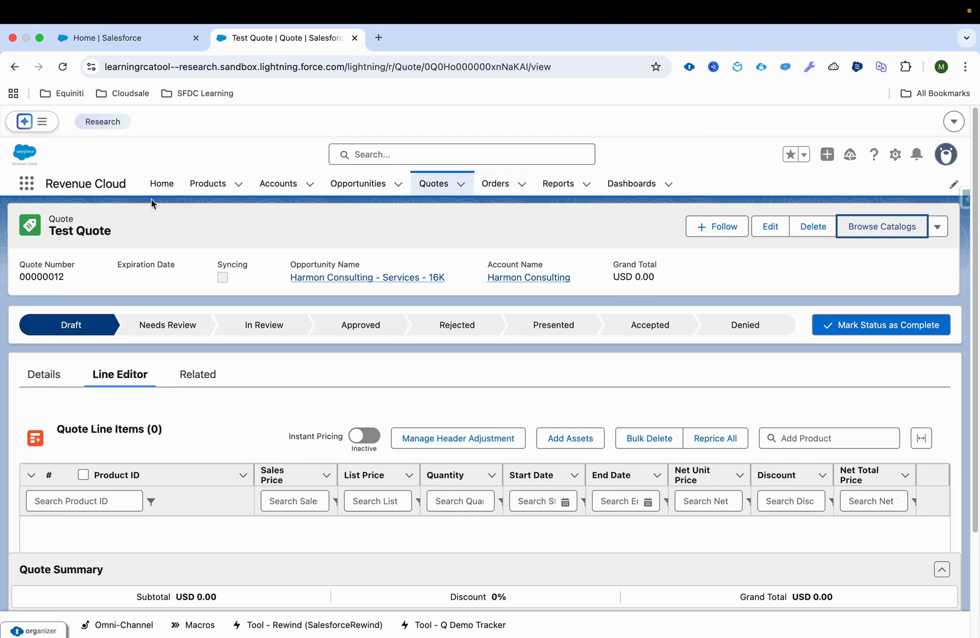
# Open the Laptop Bag product in a separate browser tab, check its Standard Price Book list price and return to the Test Quote
pyautogui.keyDown('super'); pyautogui.click(228, 184); pyautogui.keyUp('super')
pyautogui.click(431, 37)
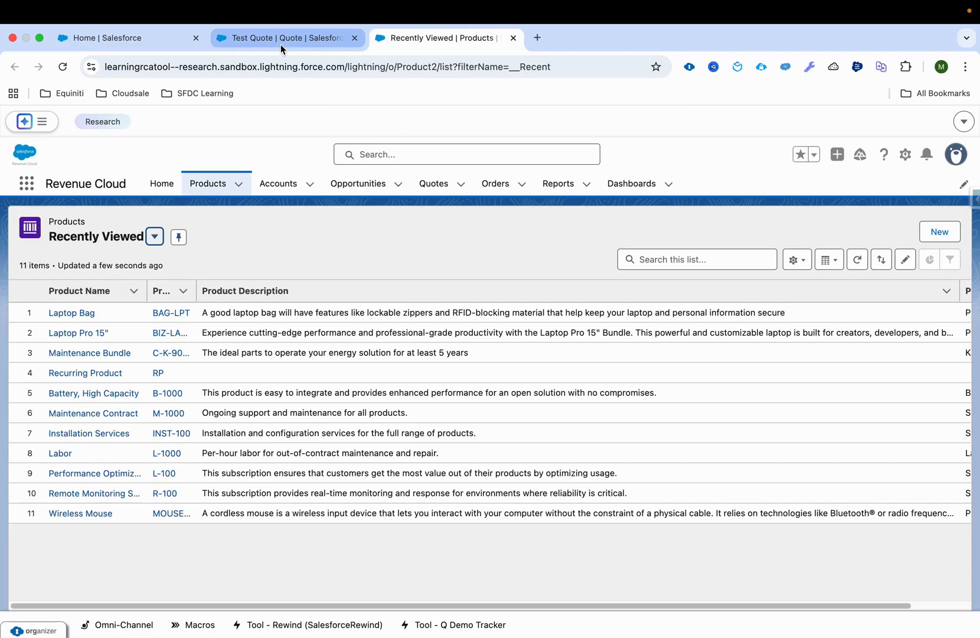
pyautogui.click(66, 313)
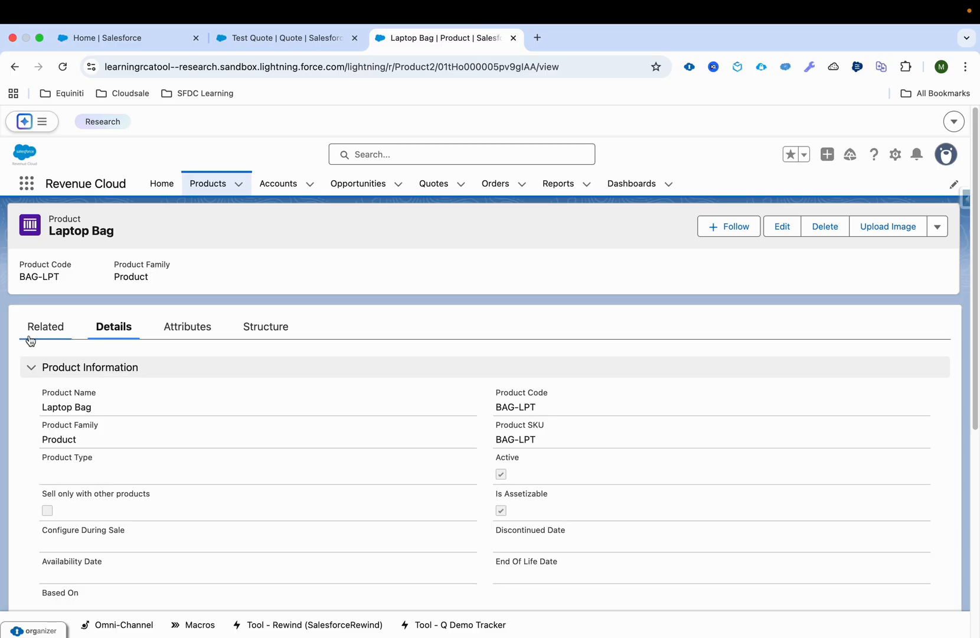
pyautogui.click(33, 334)
pyautogui.scroll(-5, 513, 390)
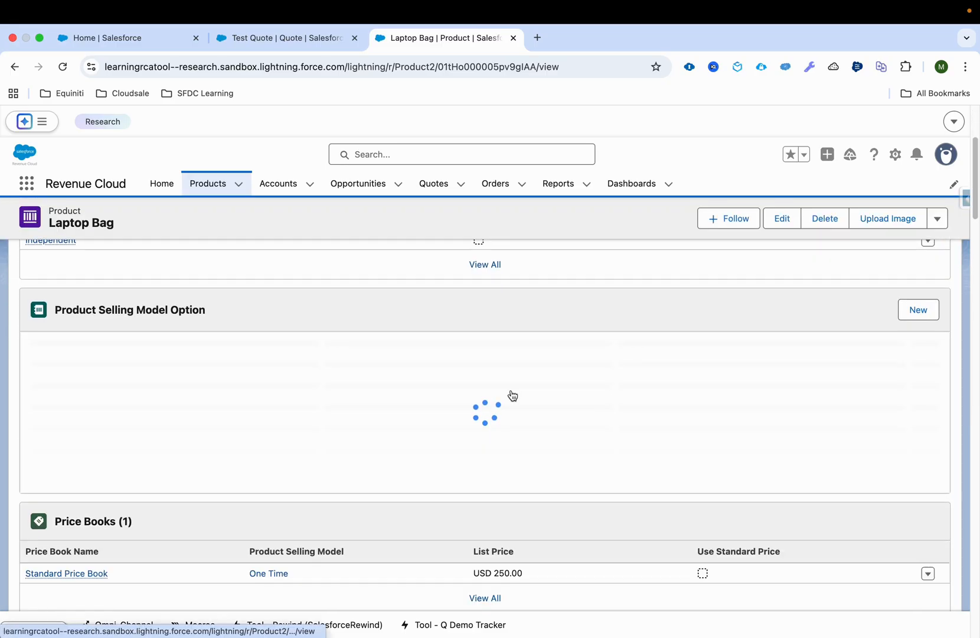
pyautogui.moveTo(528, 490); pyautogui.dragTo(472, 496)
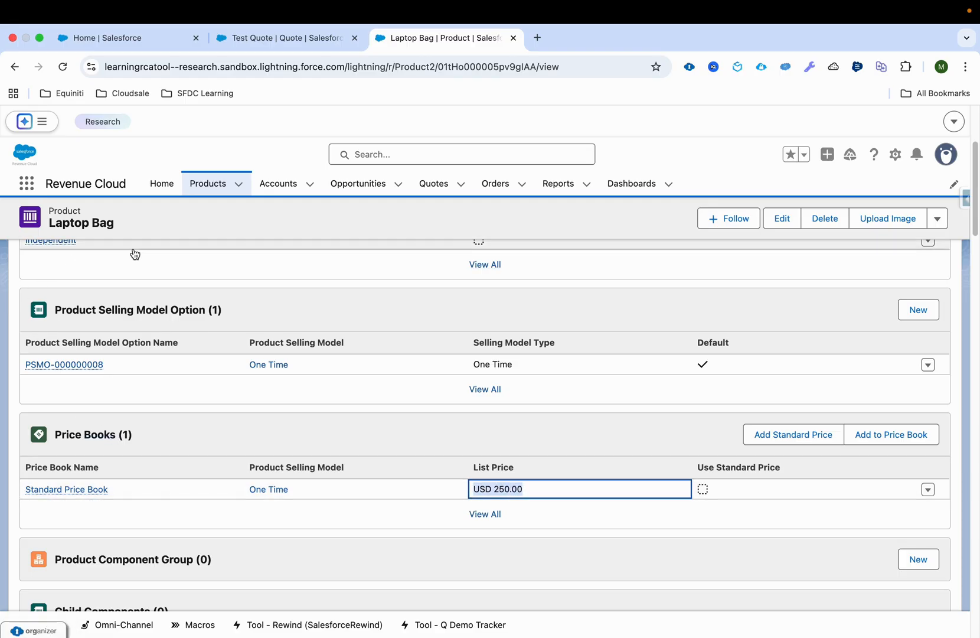
pyautogui.click(549, 496)
pyautogui.moveTo(514, 489); pyautogui.dragTo(467, 495)
pyautogui.click(308, 38)
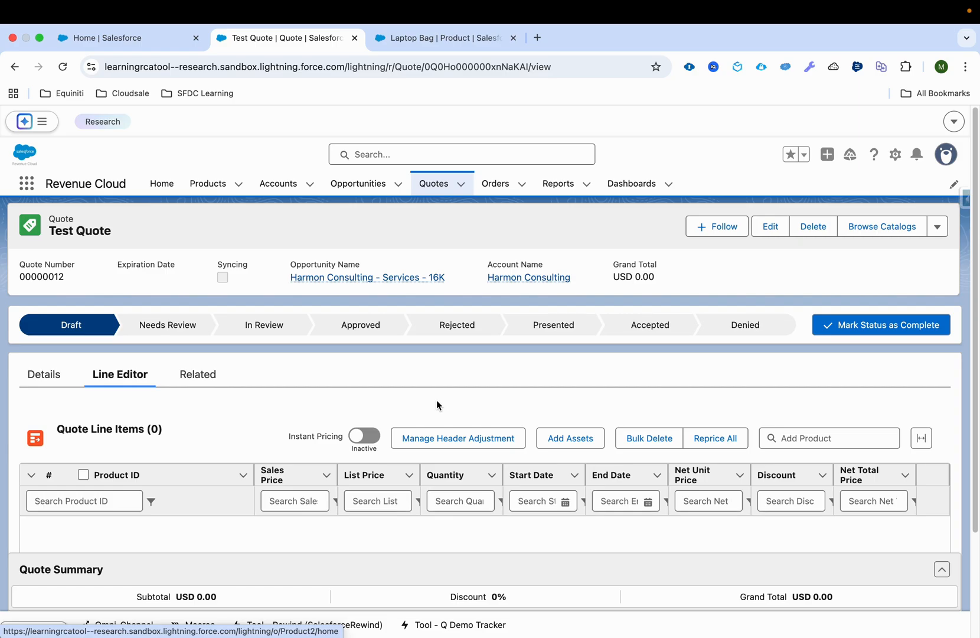
# Open Revenue Settings from Setup, check the status of New Order Save Behavior and Revenue Cloud Features, and close the page
pyautogui.click(157, 37)
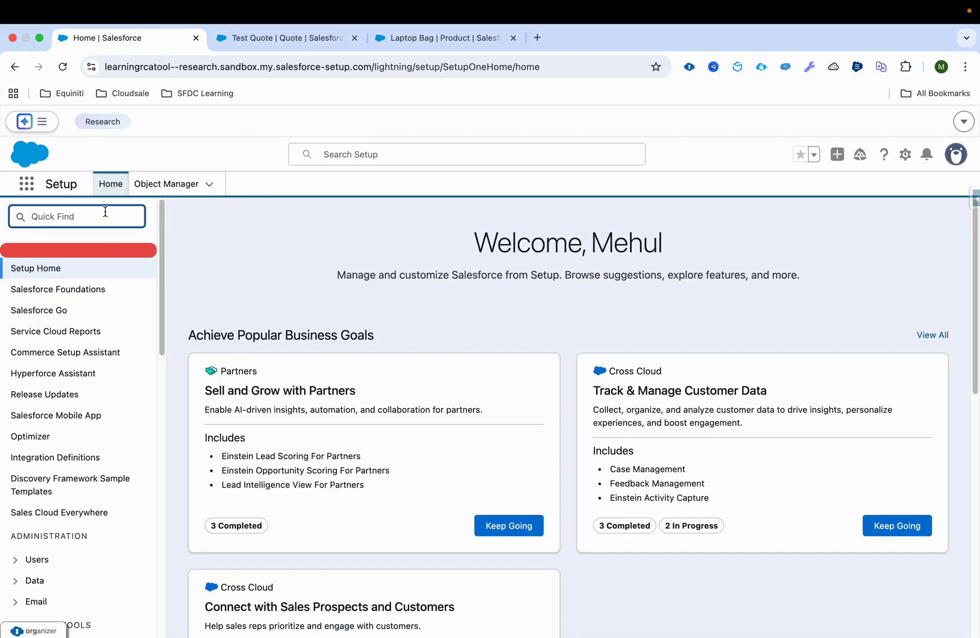
pyautogui.write('revenue se')
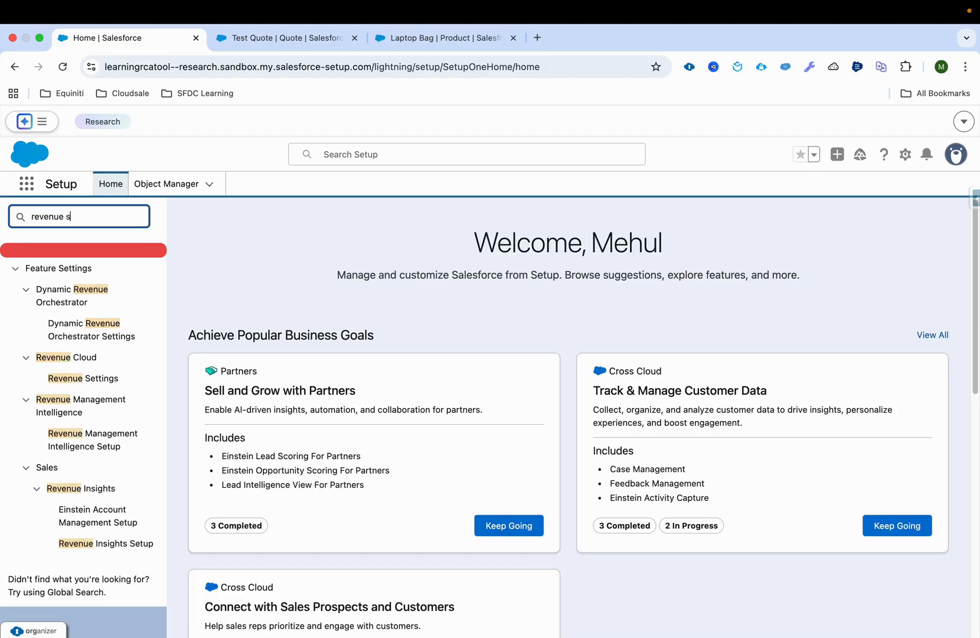
pyautogui.keyDown('super'); pyautogui.click(94, 311); pyautogui.keyUp('super')
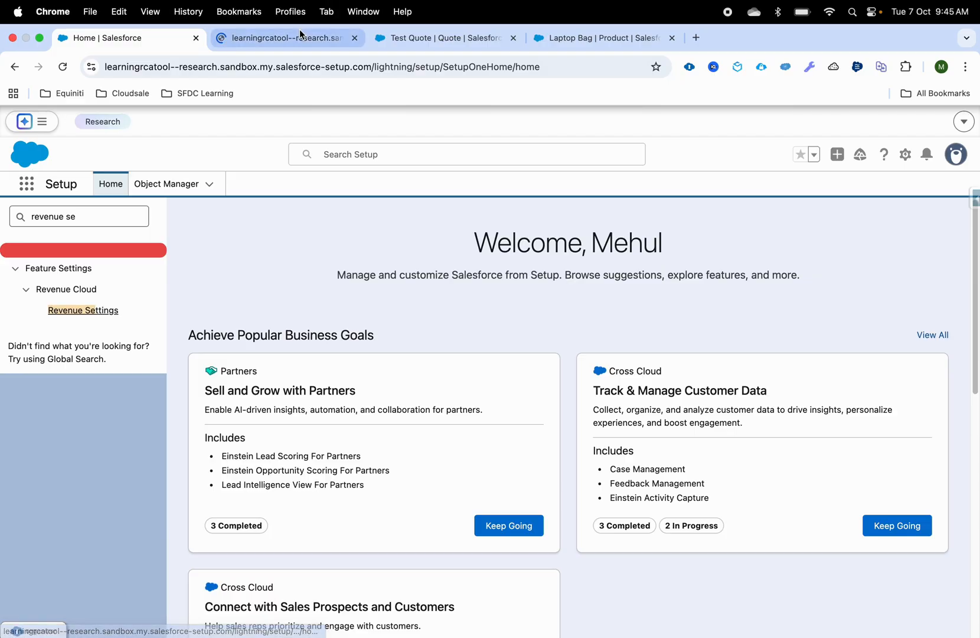
pyautogui.click(304, 34)
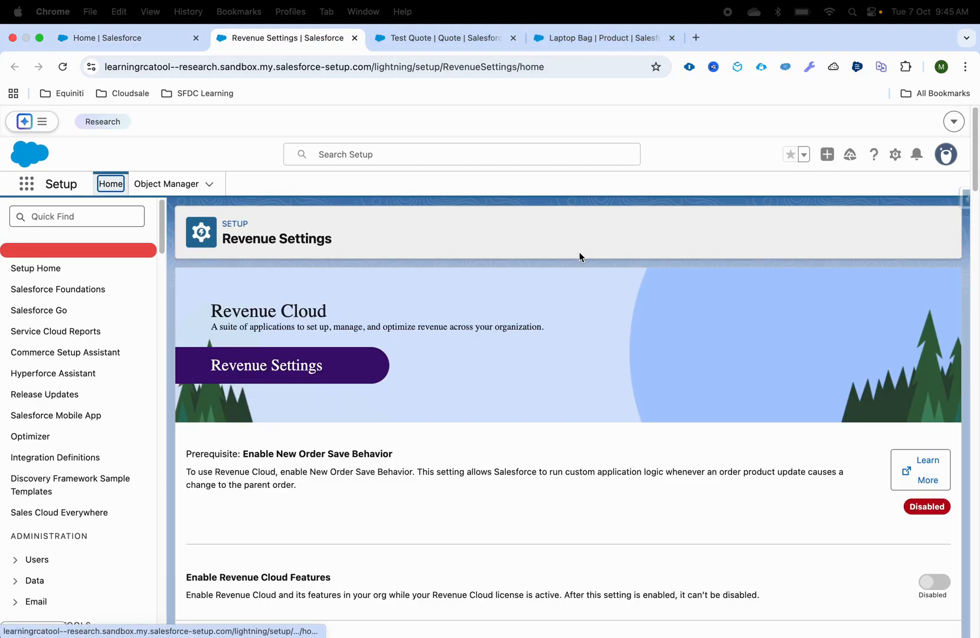
pyautogui.scroll(-1, 650, 584)
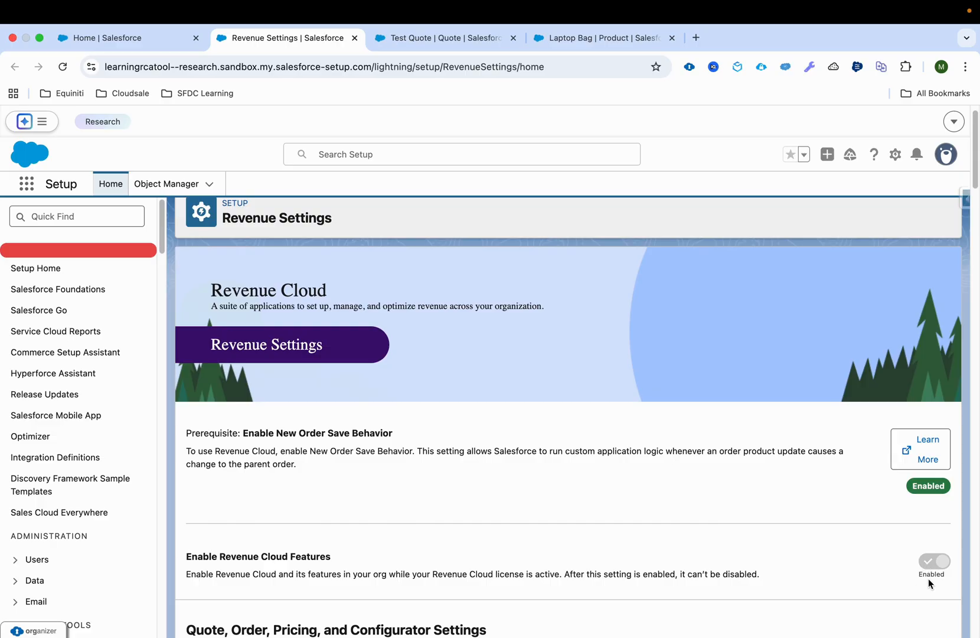
pyautogui.scroll(-1, 928, 578)
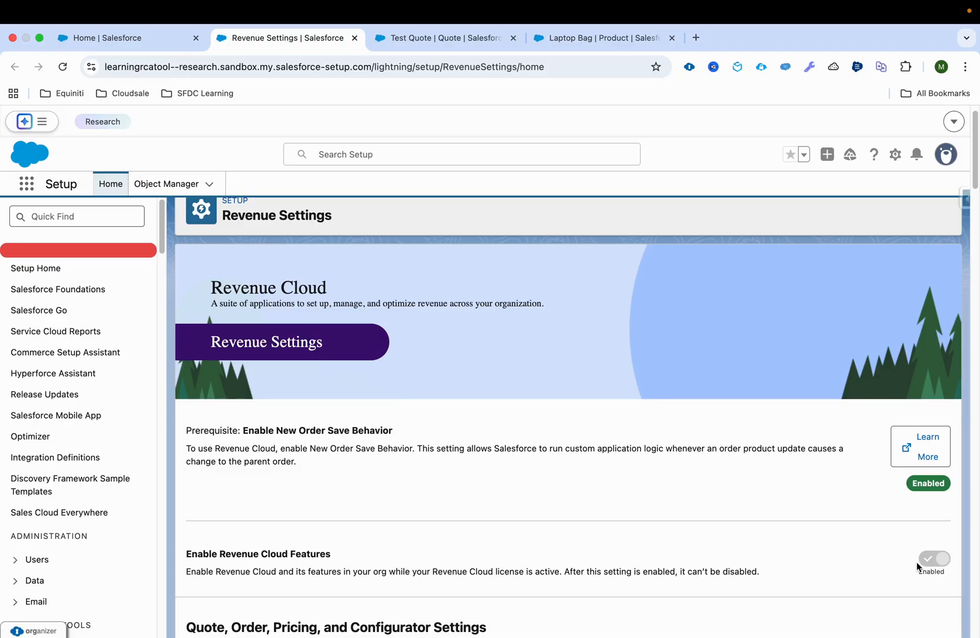
pyautogui.scroll(-3, 917, 561)
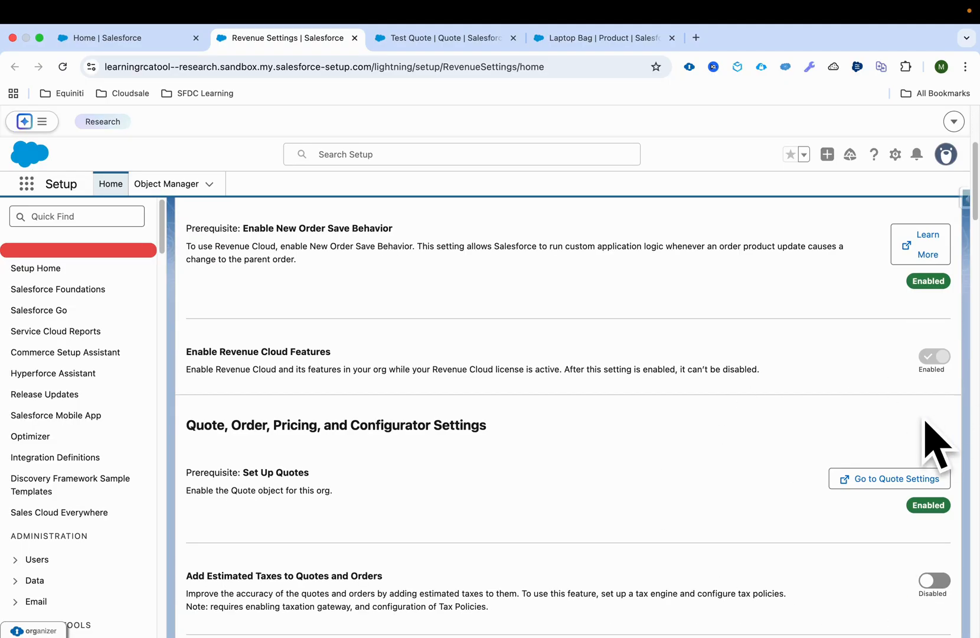
pyautogui.scroll(4, 769, 431)
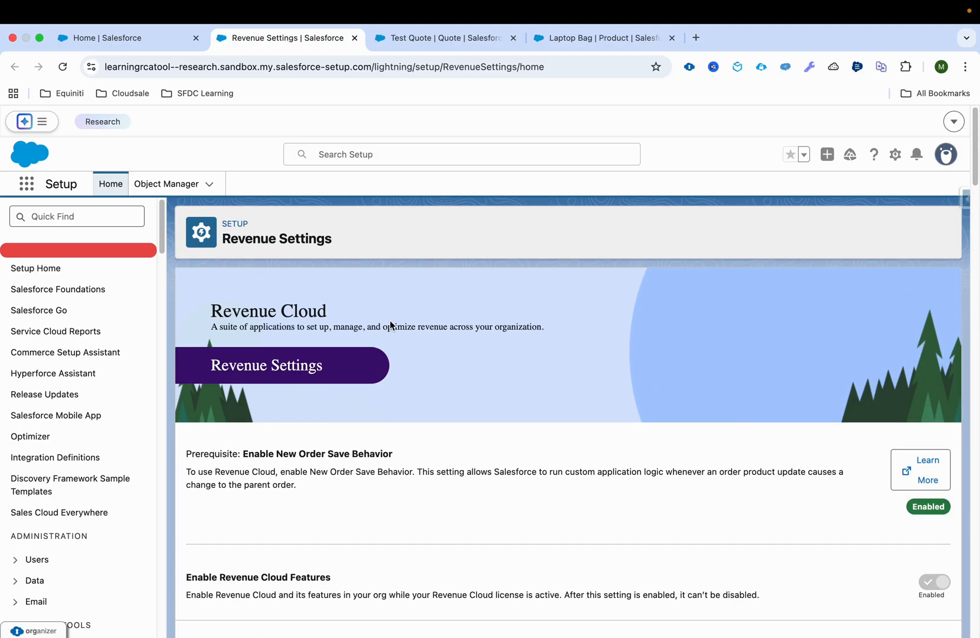
pyautogui.middleClick(270, 43)
# Search Setup for "context s", check the Context Definitions setting in Context Service Settings, and close that page
pyautogui.click(81, 217)
pyautogui.tripleClick(80, 216)
pyautogui.write('cont')
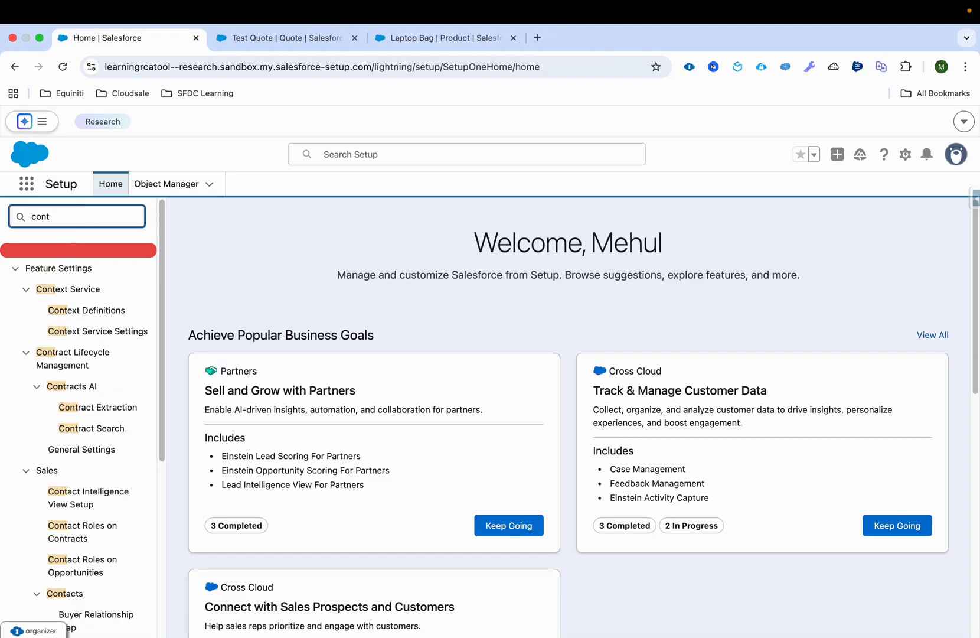
pyautogui.write('ext s')
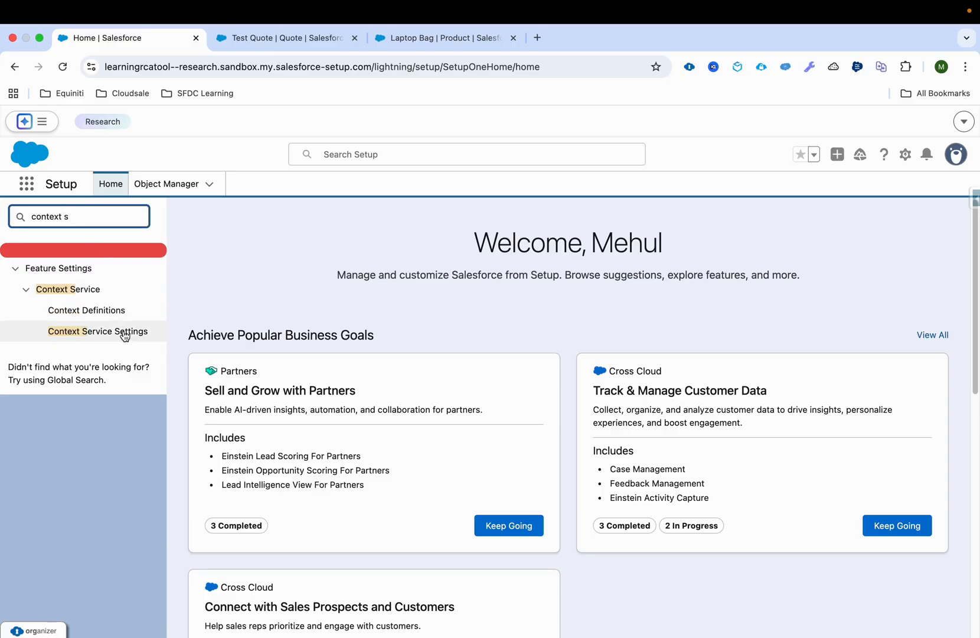
pyautogui.middleClick(124, 335)
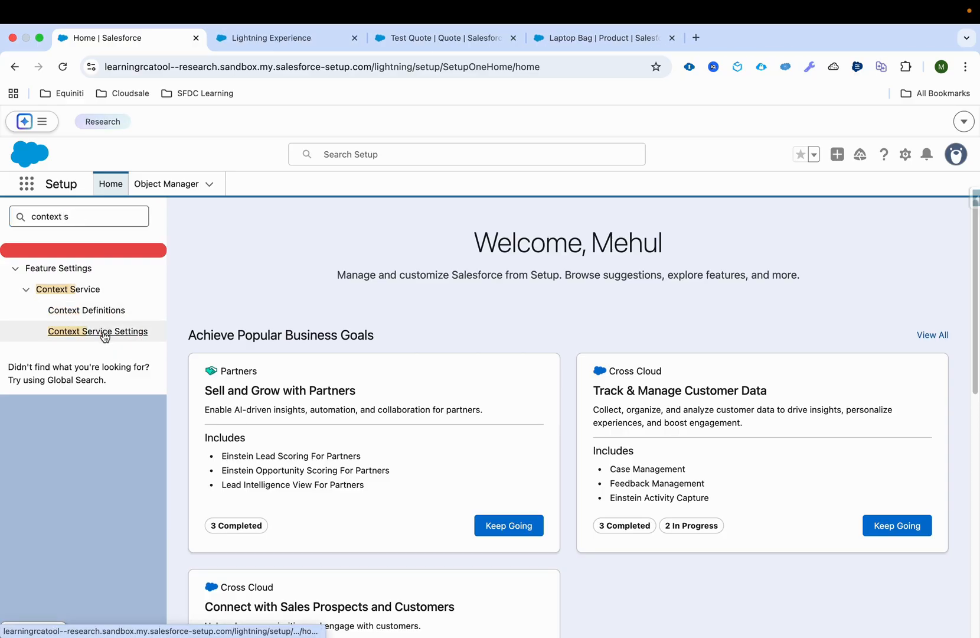
pyautogui.click(319, 38)
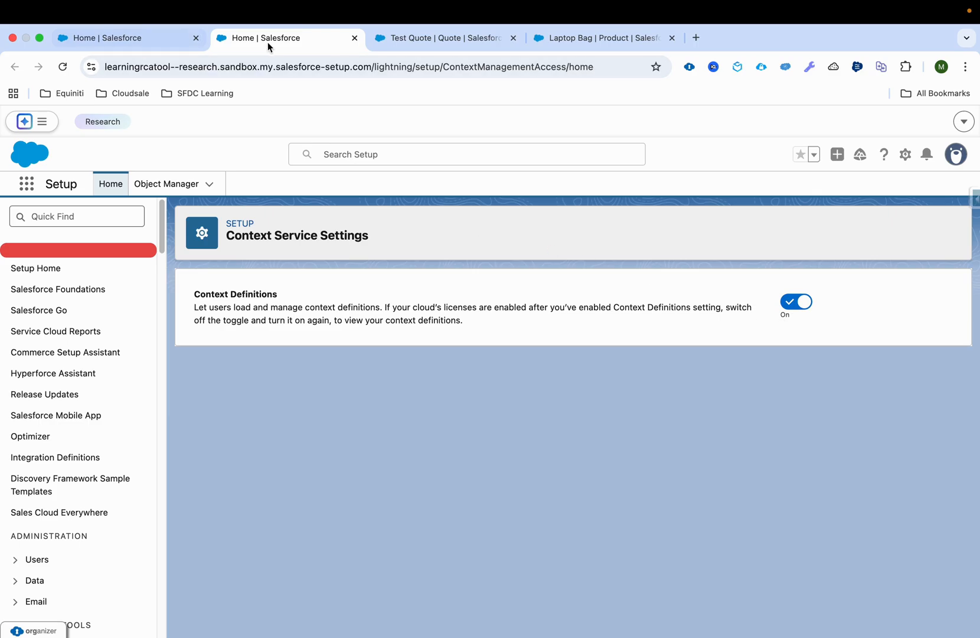
pyautogui.press('super+w')
# Open the Context Definitions page from Setup in a separate browser tab
pyautogui.click(102, 220)
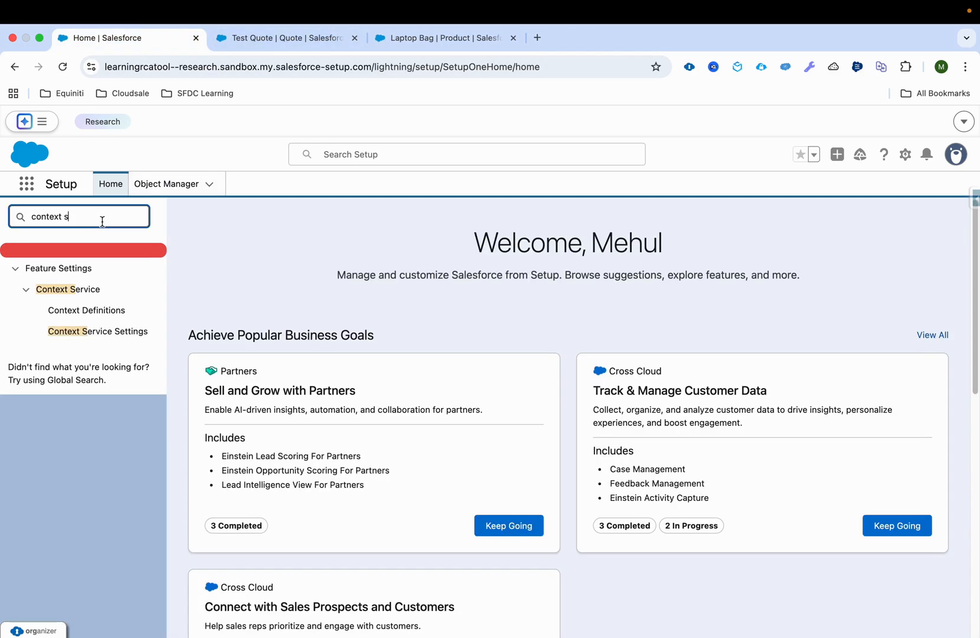
pyautogui.keyDown('super'); pyautogui.click(99, 310); pyautogui.keyUp('super')
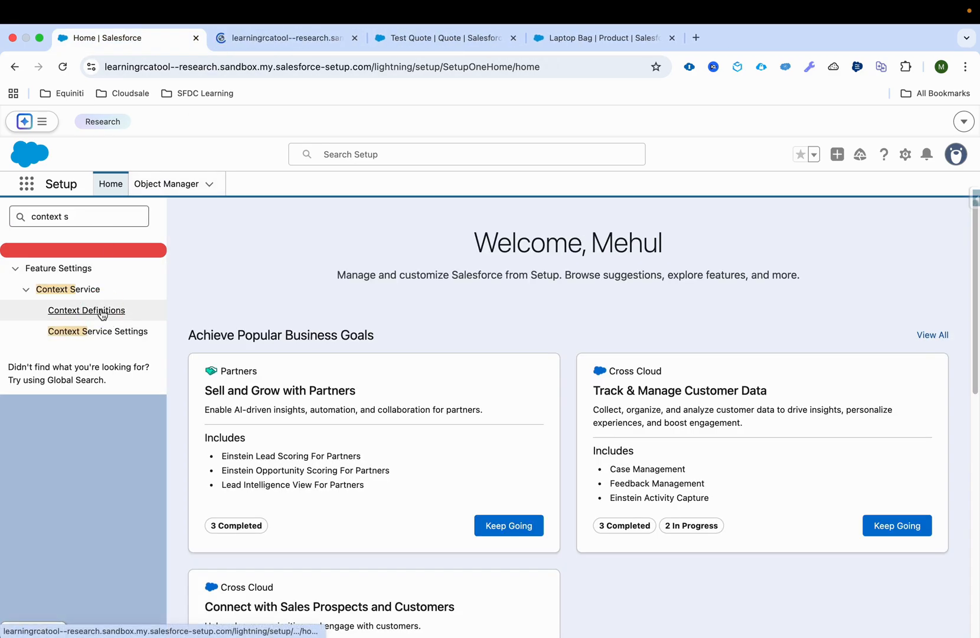
pyautogui.click(271, 45)
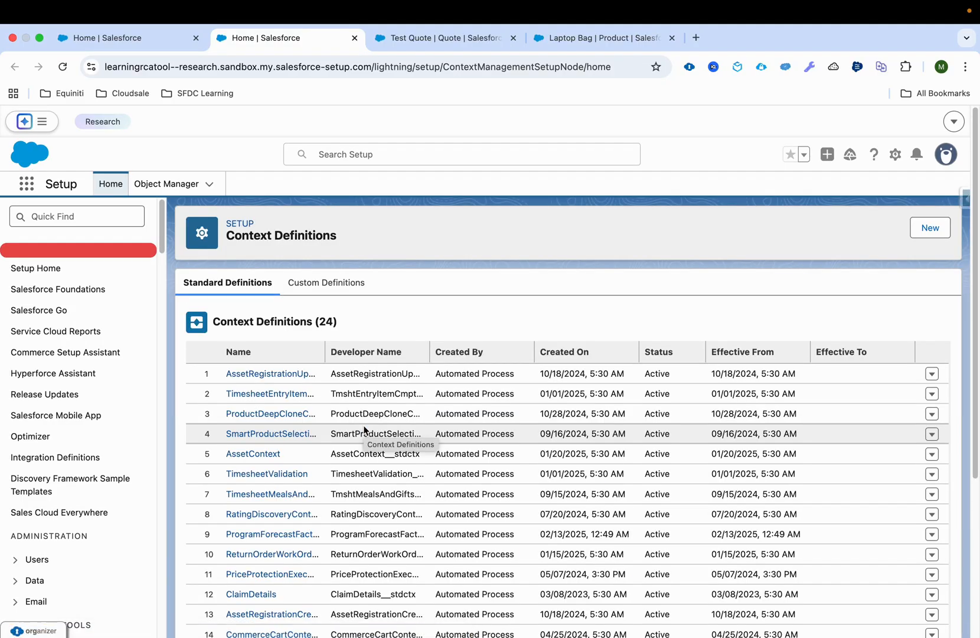
# Widen the Name and Developer Name columns of the standard context definitions list so the full names can be read
pyautogui.scroll(-2, 364, 430)
pyautogui.scroll(-4, 374, 353)
pyautogui.scroll(3, 380, 373)
pyautogui.moveTo(324, 276); pyautogui.dragTo(395, 276)
pyautogui.scroll(-5, 464, 389)
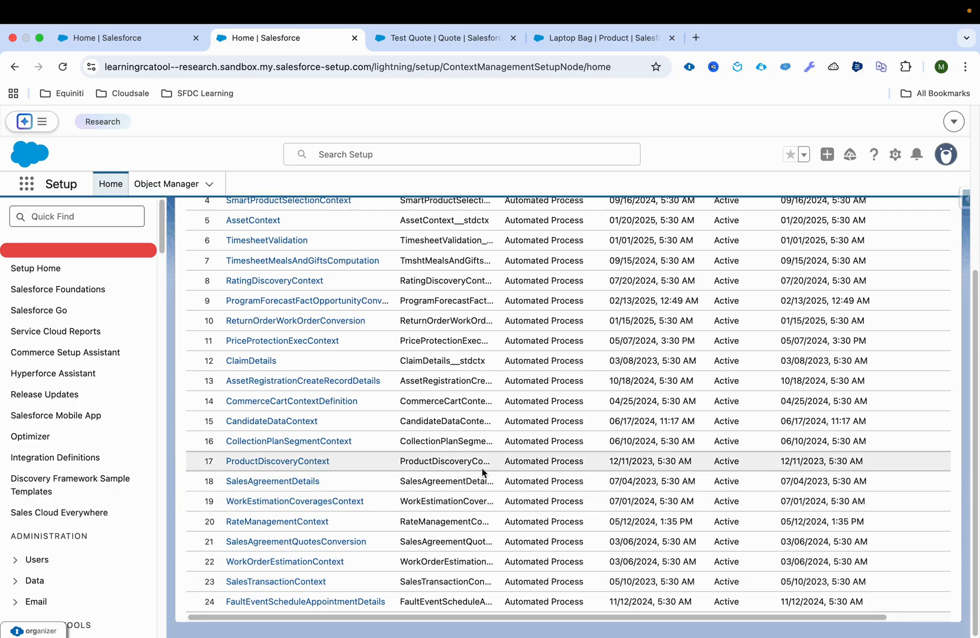
pyautogui.scroll(1, 483, 468)
pyautogui.scroll(5, 482, 467)
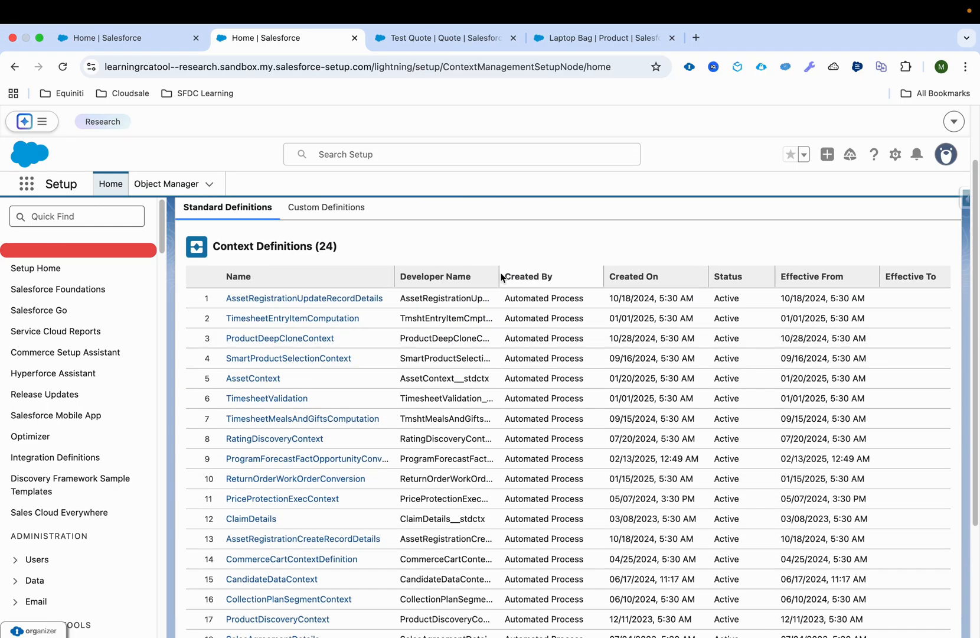
pyautogui.moveTo(497, 270); pyautogui.dragTo(677, 267)
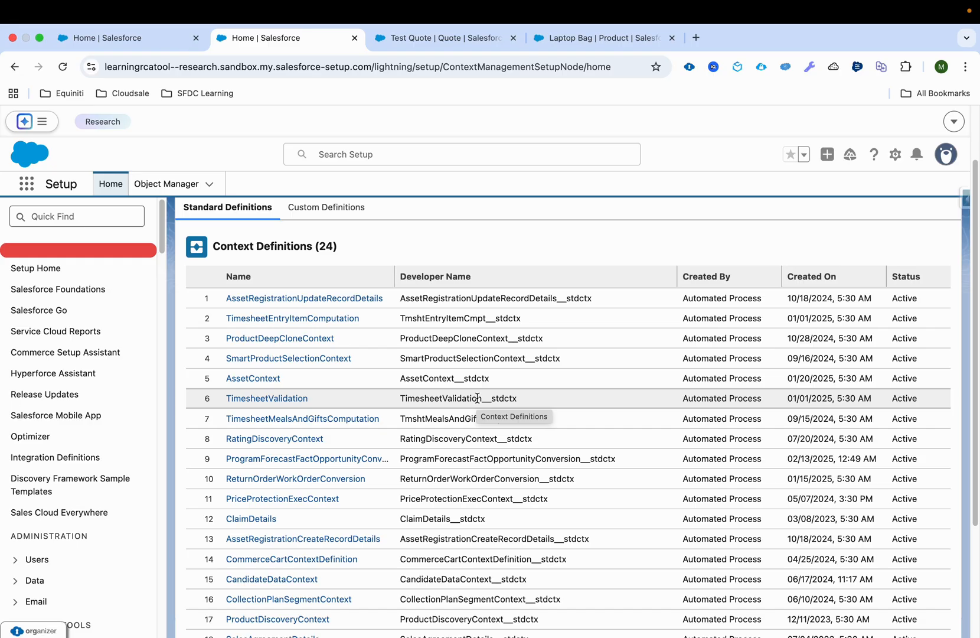
# Locate ProductDiscoveryContext among the standard context definitions and examine the details and options in its row
pyautogui.scroll(-1, 478, 398)
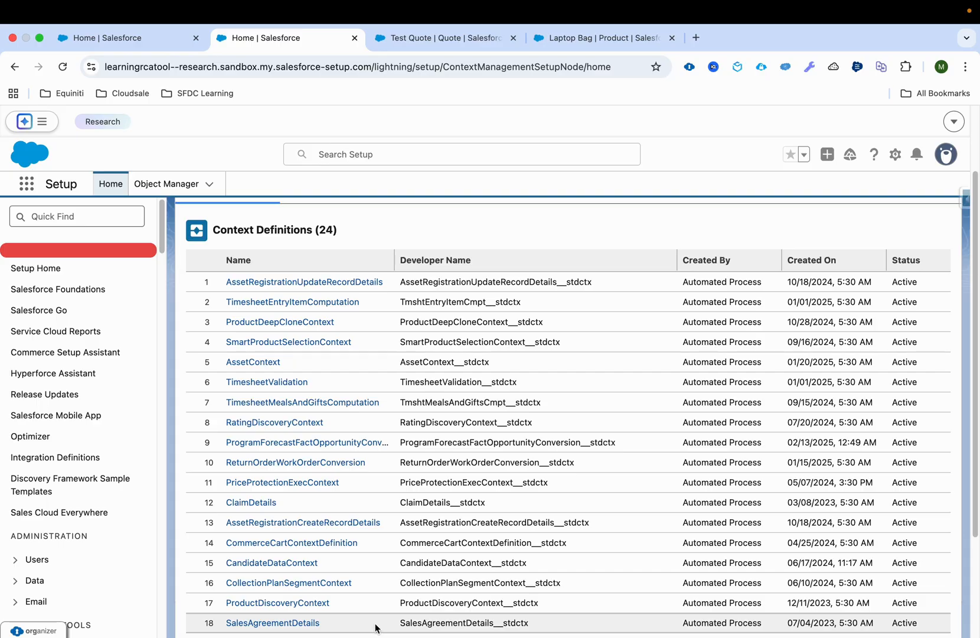
pyautogui.moveTo(347, 602); pyautogui.dragTo(224, 604)
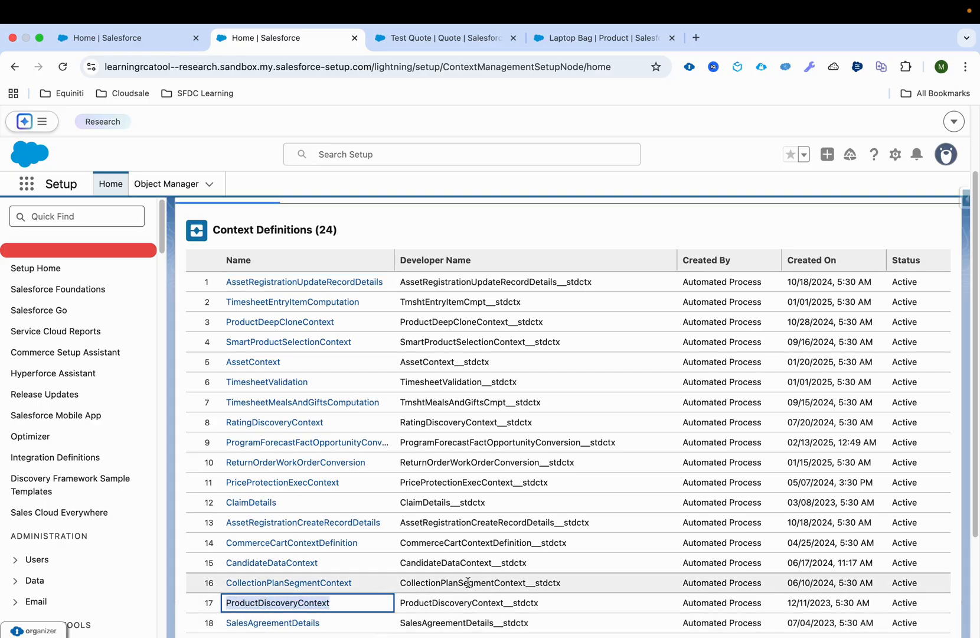
pyautogui.hscroll(5, 590, 585)
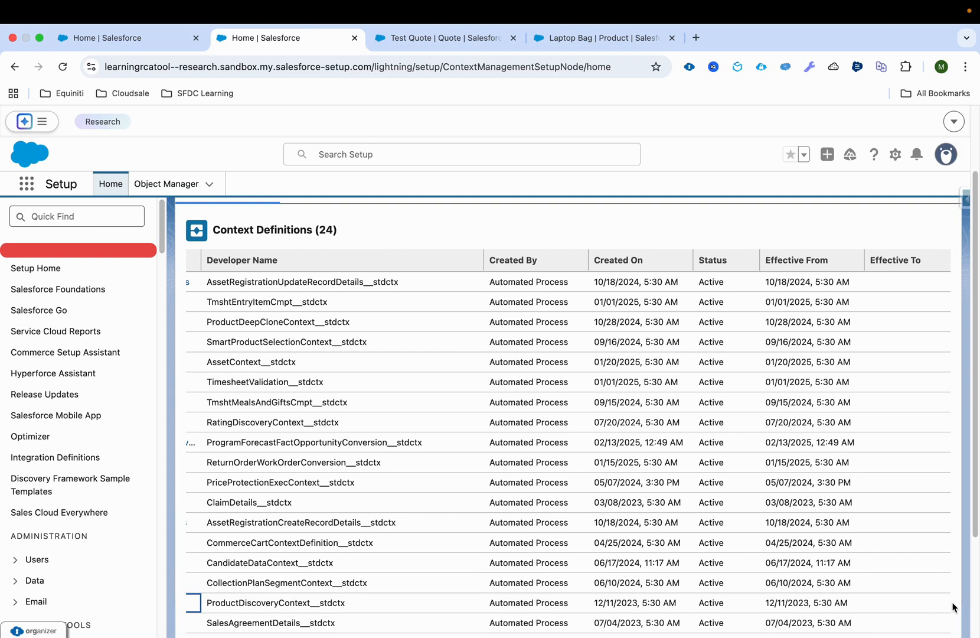
pyautogui.hscroll(-5, 591, 602)
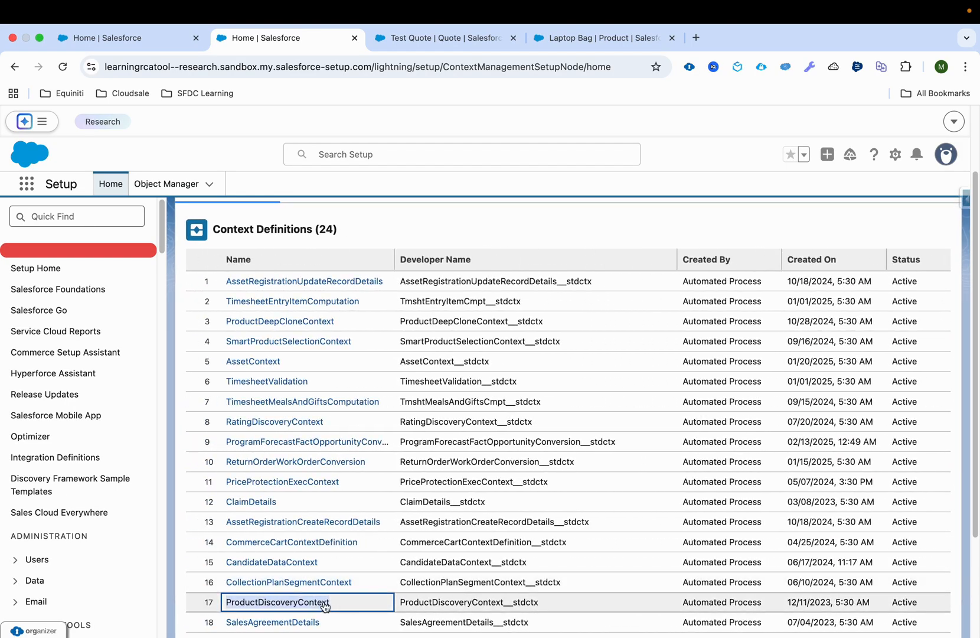
# Check the Extend and Clone actions offered for the ProductDiscoveryContext standard definition
pyautogui.hscroll(5, 424, 588)
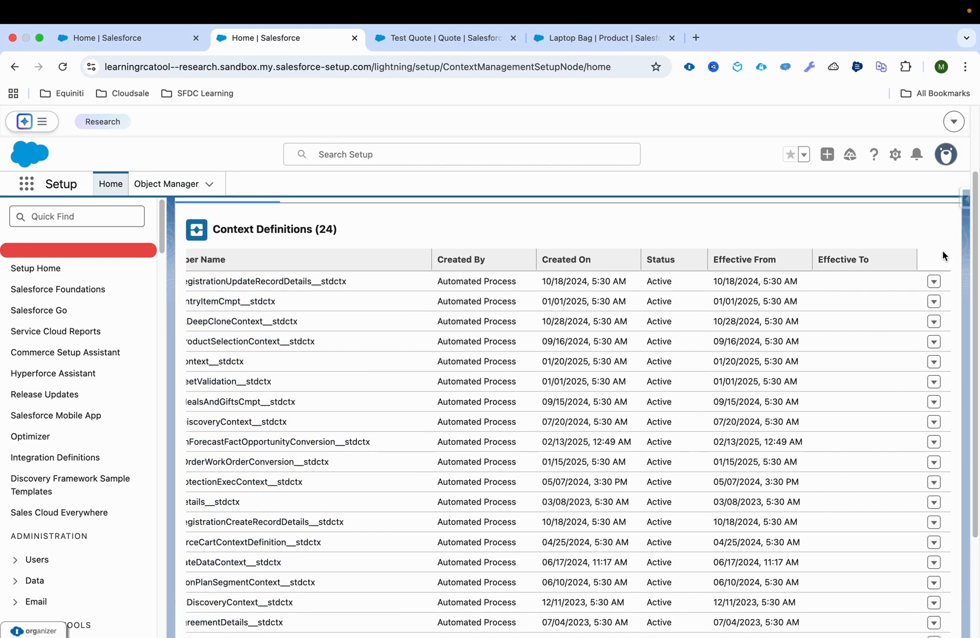
pyautogui.scroll(-2, 845, 468)
pyautogui.hscroll(-1, 844, 467)
pyautogui.hscroll(-2, 760, 561)
pyautogui.hscroll(-1, 478, 556)
pyautogui.hscroll(5, 541, 555)
pyautogui.click(934, 552)
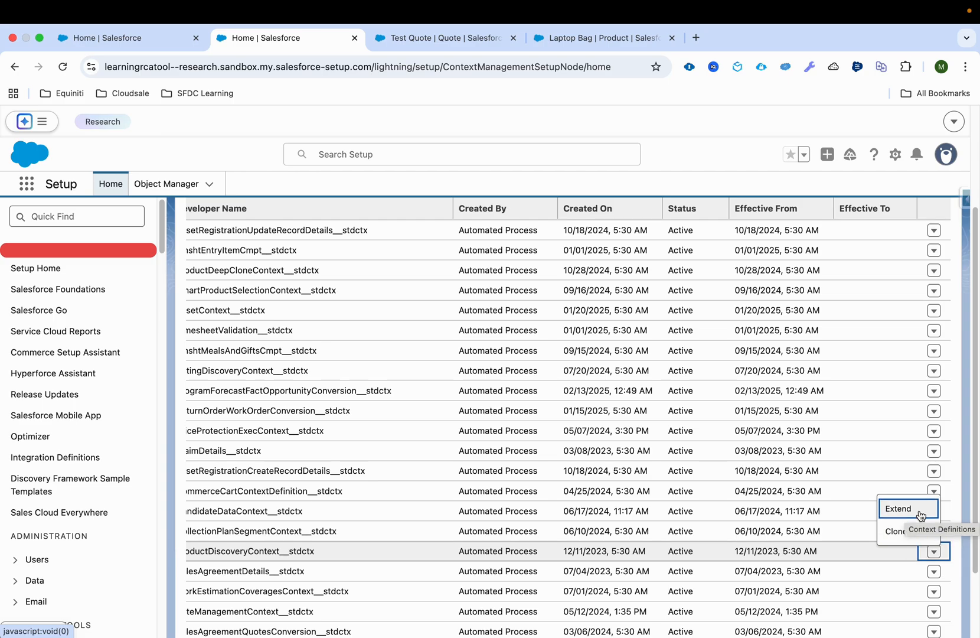
pyautogui.click(724, 555)
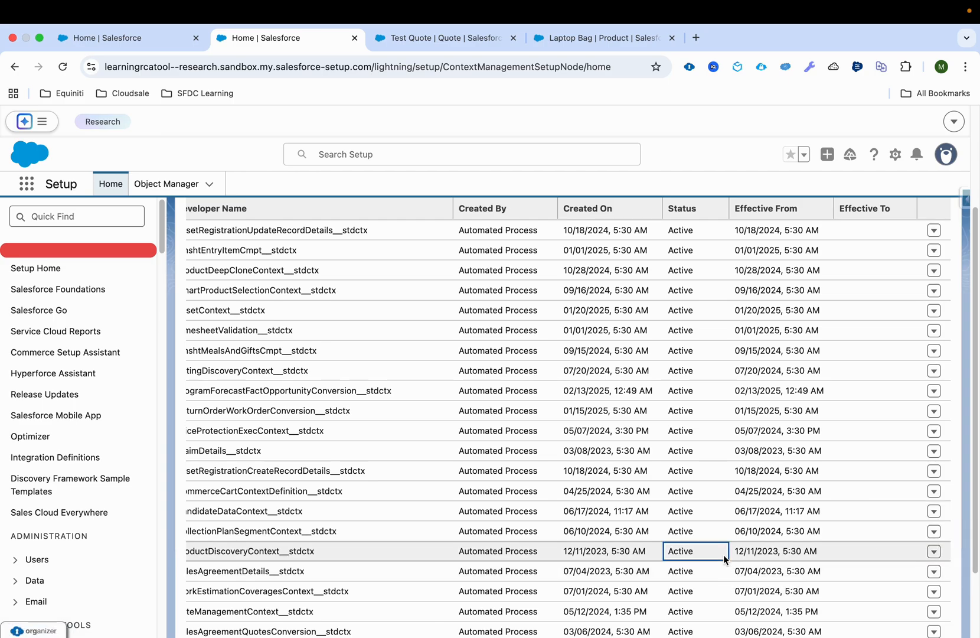
pyautogui.hscroll(-4, 724, 554)
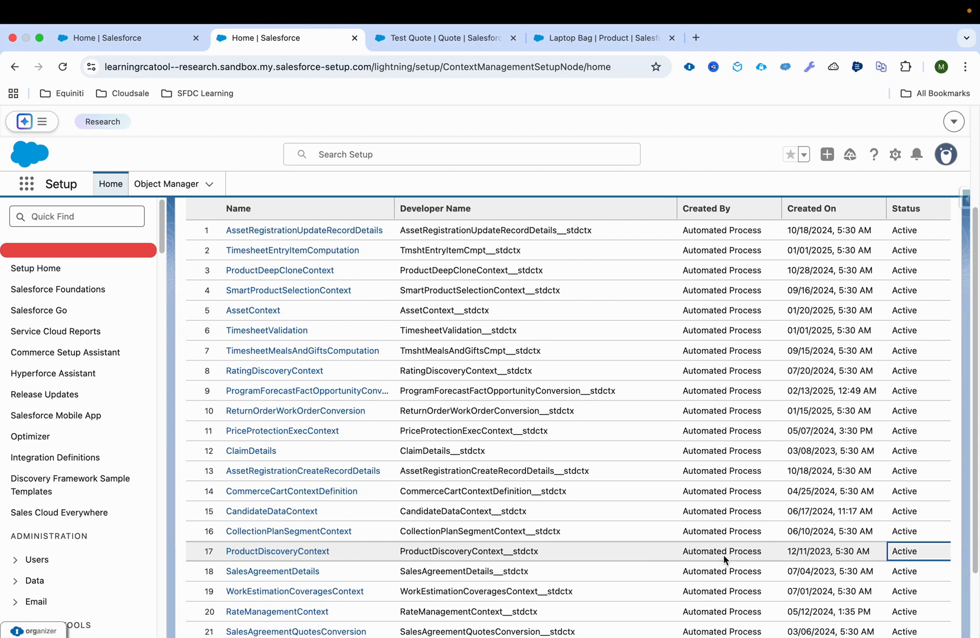
pyautogui.click(465, 554)
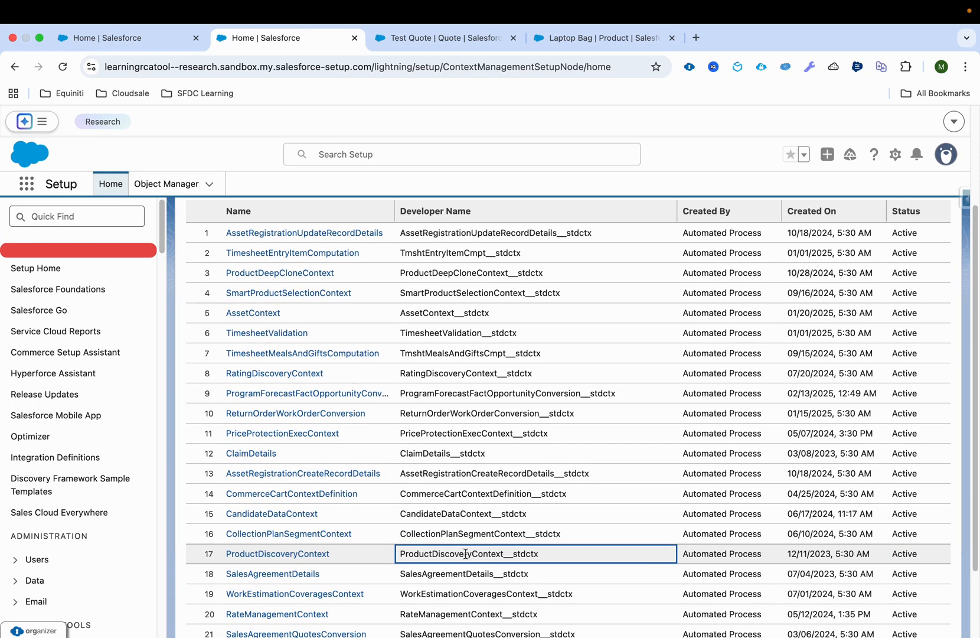
# Show the custom context definitions and widen the list's Name column so the full names can be read
pyautogui.scroll(3, 466, 555)
pyautogui.scroll(-2, 466, 556)
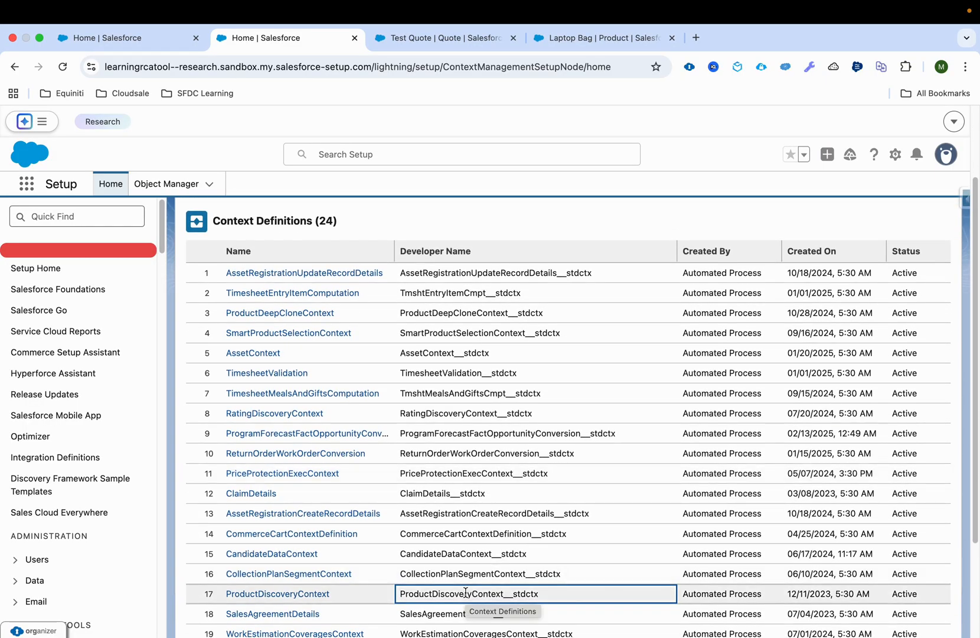
pyautogui.scroll(1, 466, 592)
pyautogui.scroll(4, 466, 592)
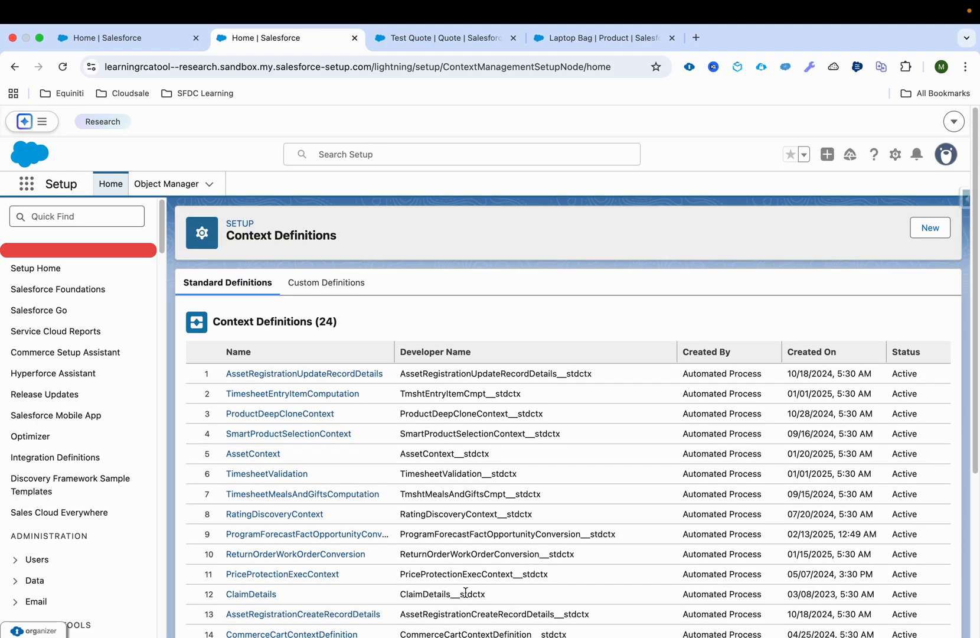
pyautogui.click(323, 283)
pyautogui.click(312, 355)
pyautogui.moveTo(313, 357); pyautogui.dragTo(432, 353)
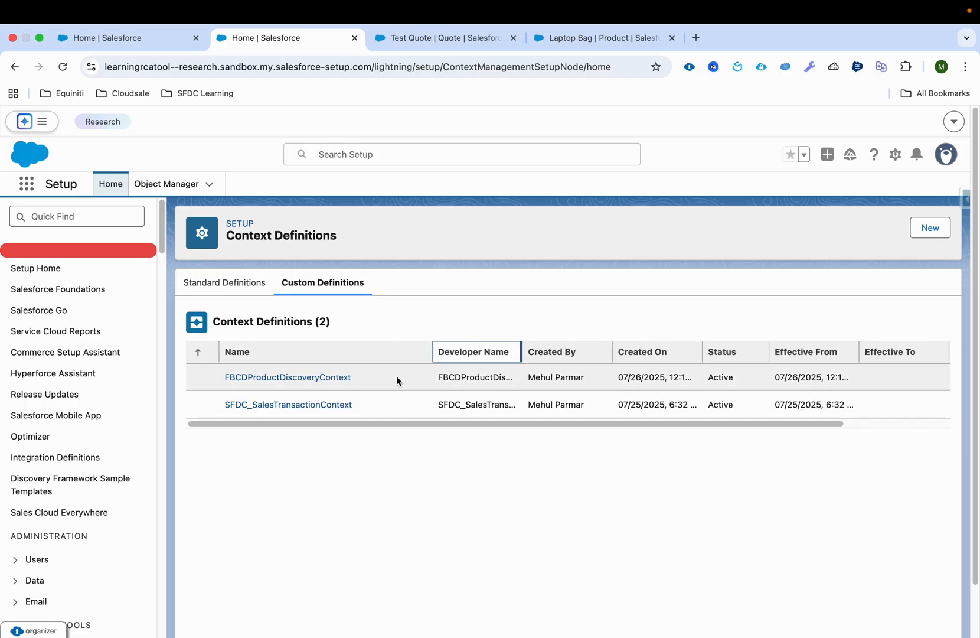
# Open the custom FBCDProductDiscoveryContext definition and review its Inherited From, Time to Live and Developer Name details
pyautogui.click(279, 381)
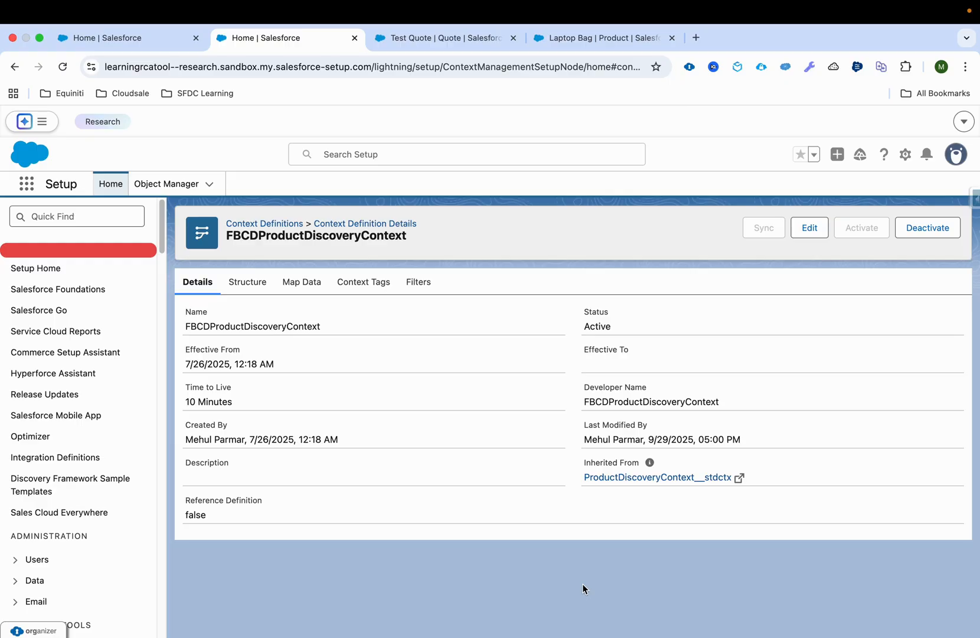
pyautogui.doubleClick(581, 462)
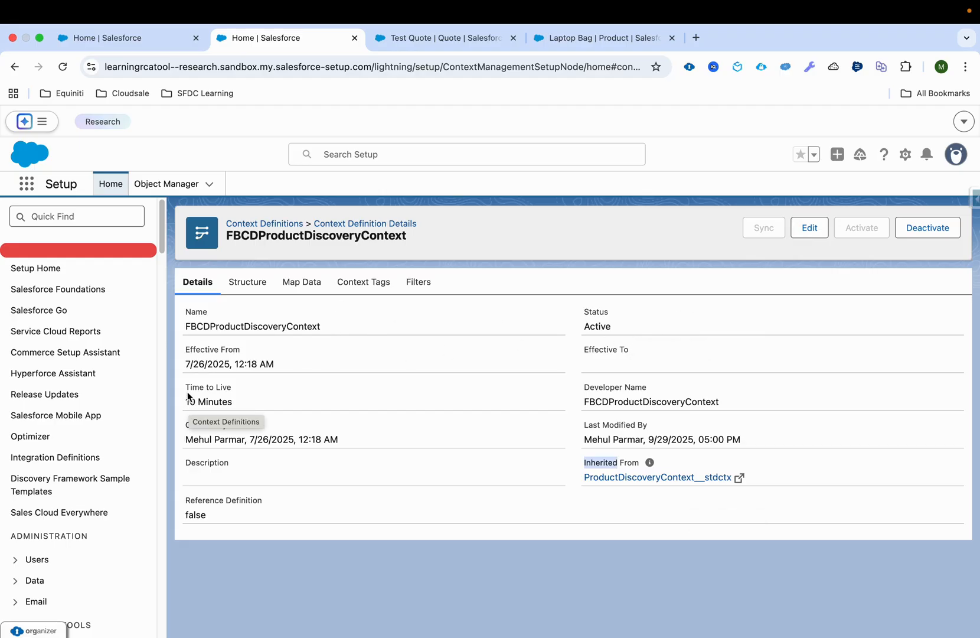
pyautogui.moveTo(189, 400); pyautogui.dragTo(247, 406)
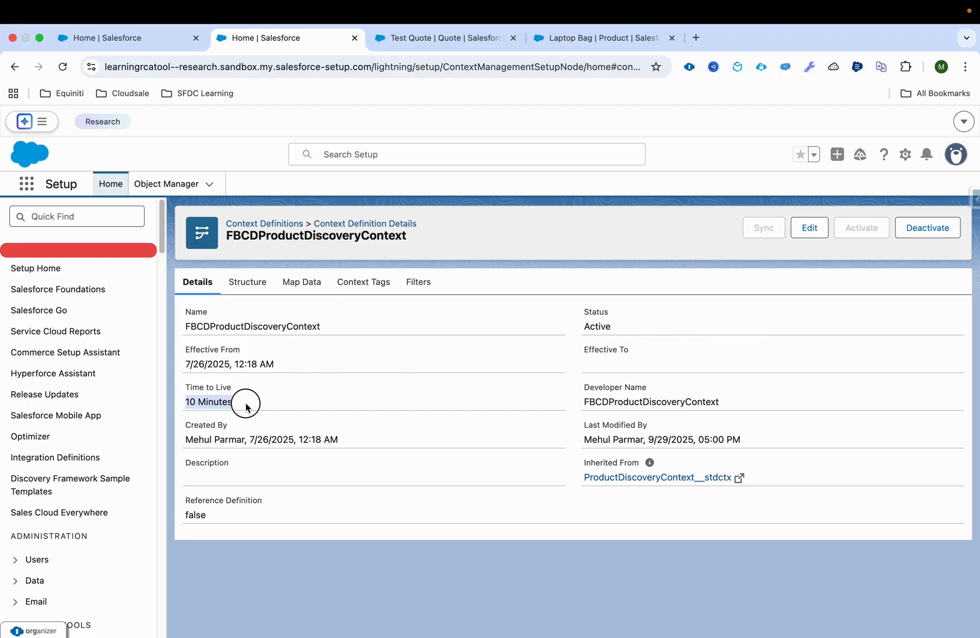
pyautogui.doubleClick(631, 400)
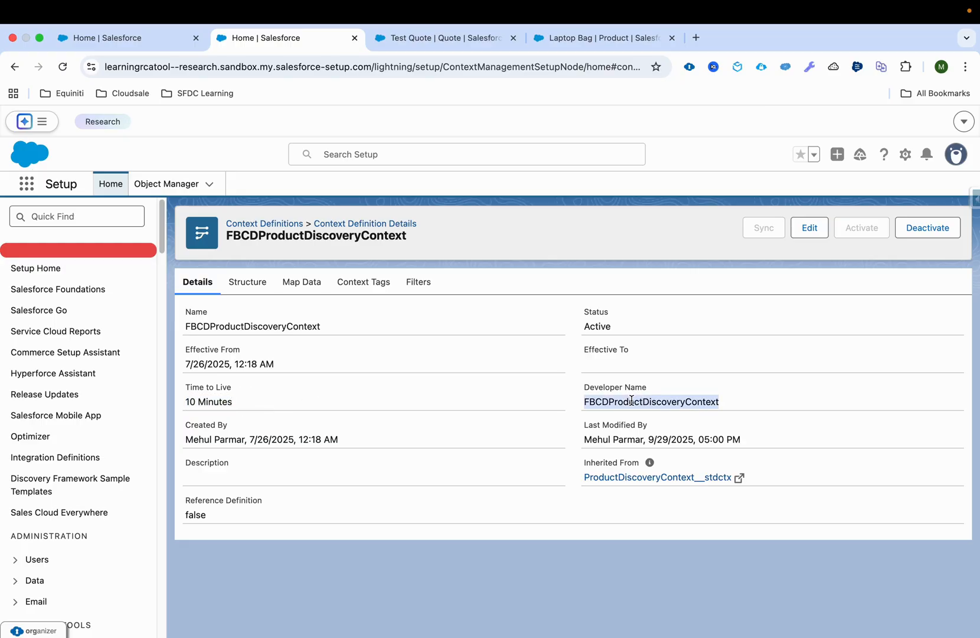
# Show the structure nodes of FBCDProductDiscoveryContext and collapse the Promotion__std node
pyautogui.click(245, 282)
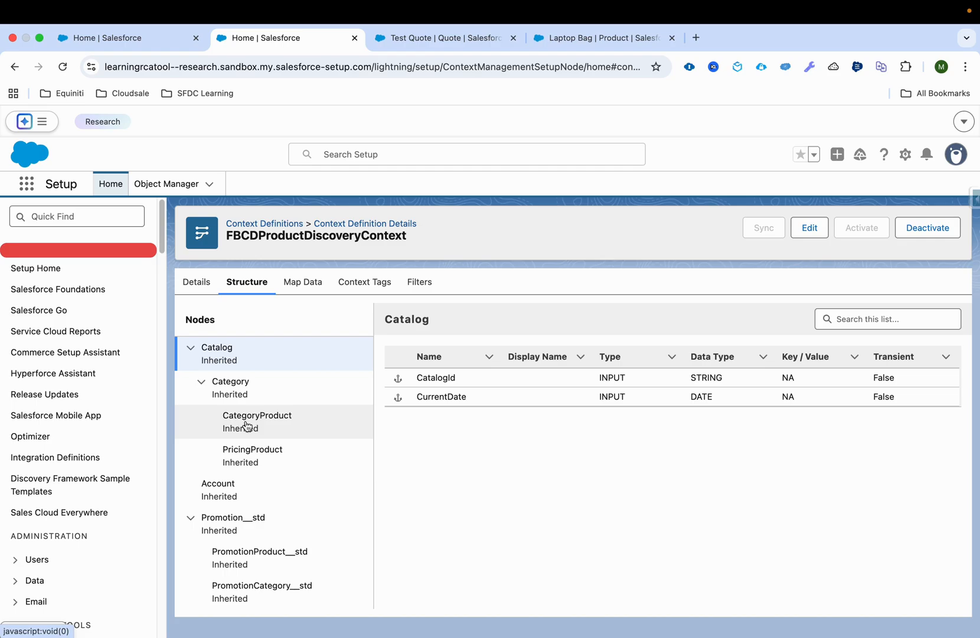
pyautogui.click(192, 523)
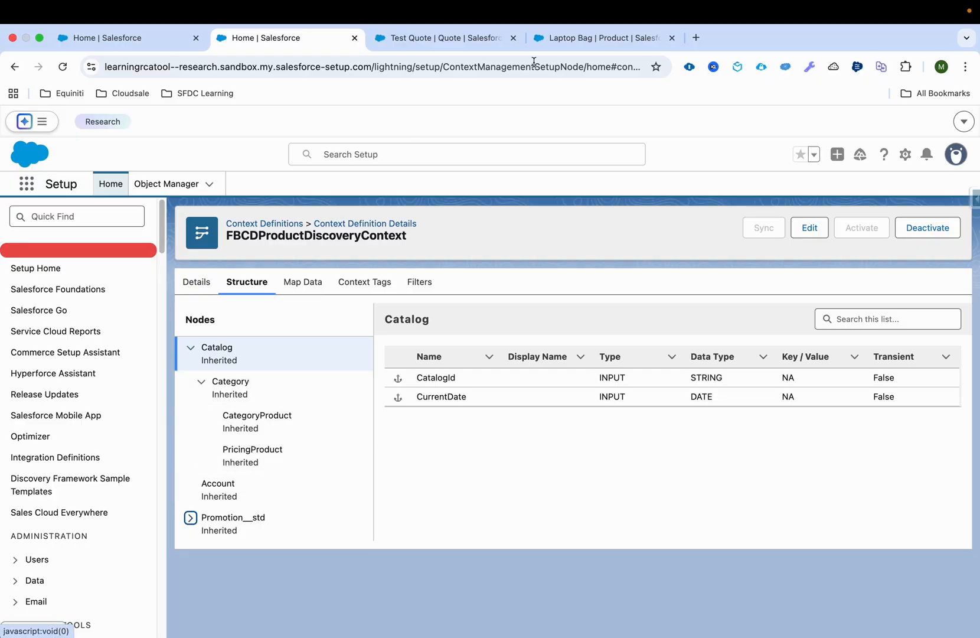
# Launch Browse Catalogs from Test Quote to view the Business Essentials catalog's products
pyautogui.click(400, 40)
pyautogui.click(890, 235)
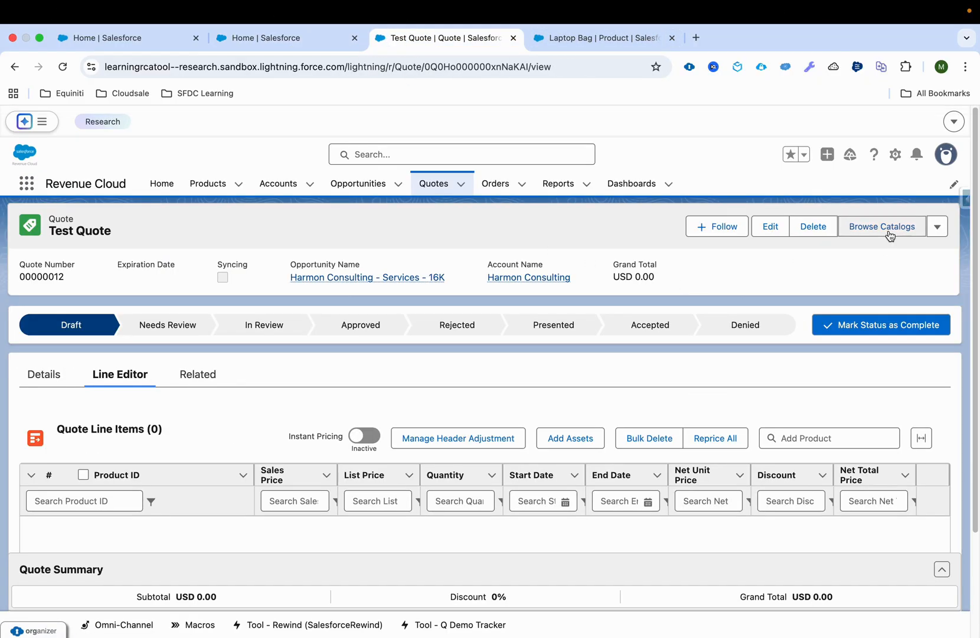
pyautogui.click(329, 40)
pyautogui.click(455, 40)
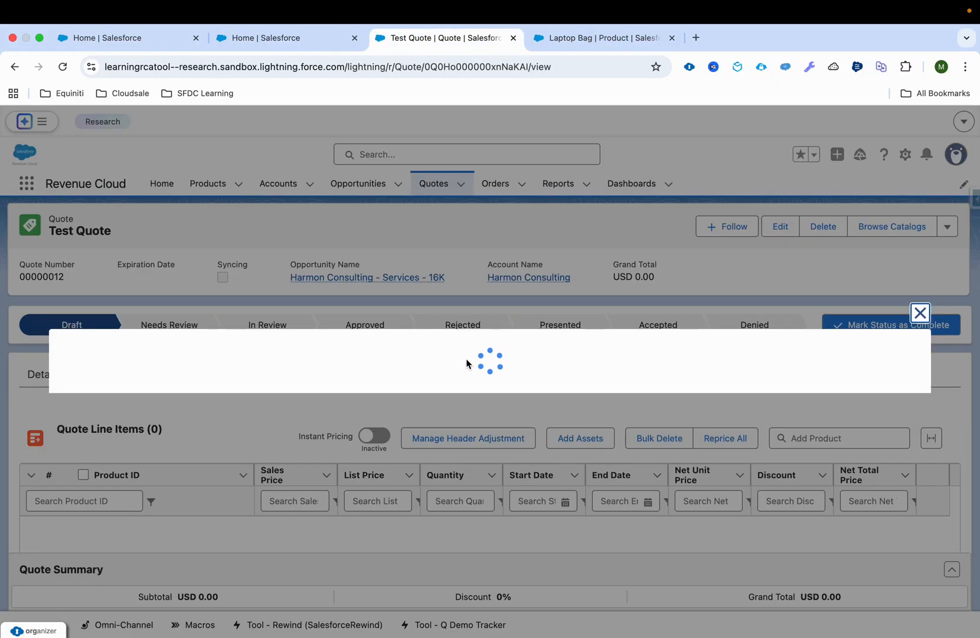
pyautogui.click(294, 37)
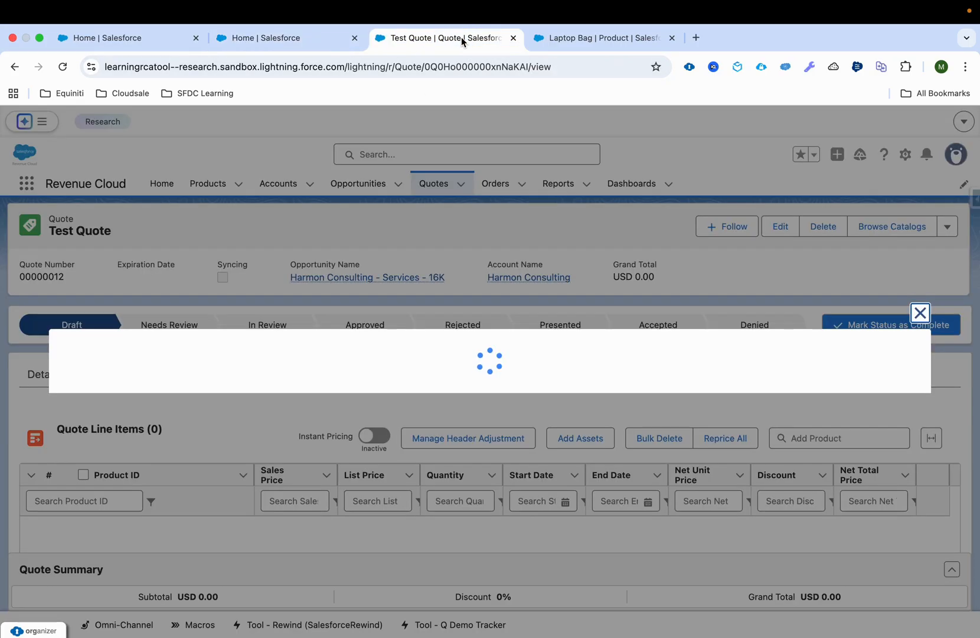
pyautogui.click(461, 38)
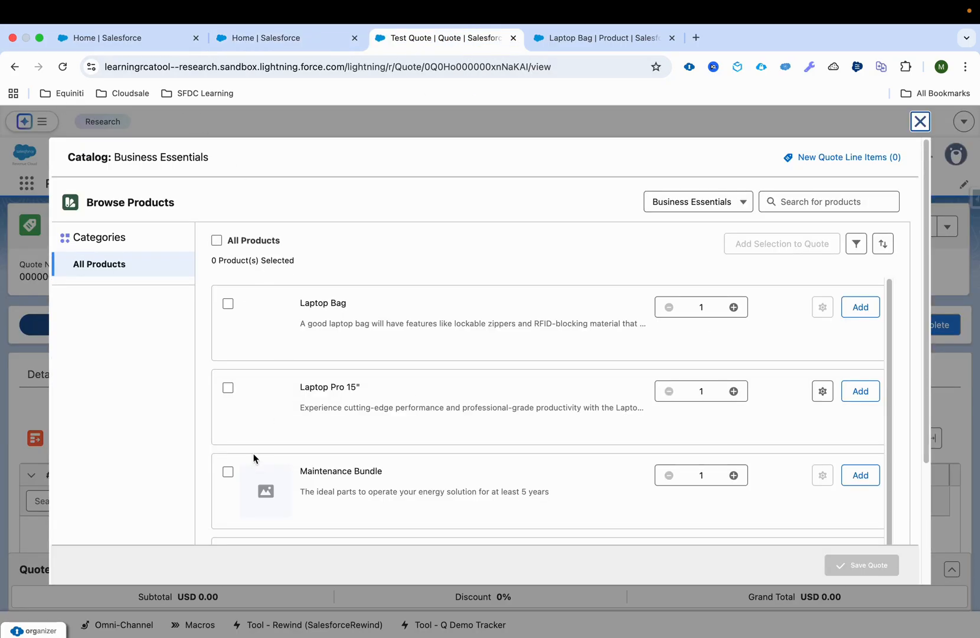
# Compare the context definition's Catalog, Category and CategoryProduct nodes with the Business Essentials catalog, filtering its products by the Independent category
pyautogui.click(337, 45)
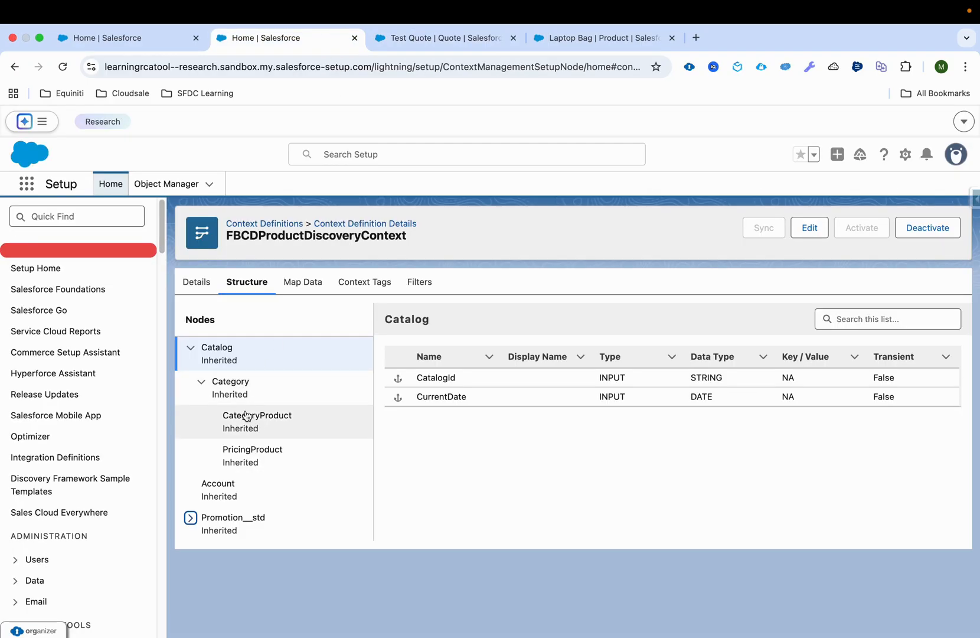
pyautogui.click(449, 39)
pyautogui.click(137, 286)
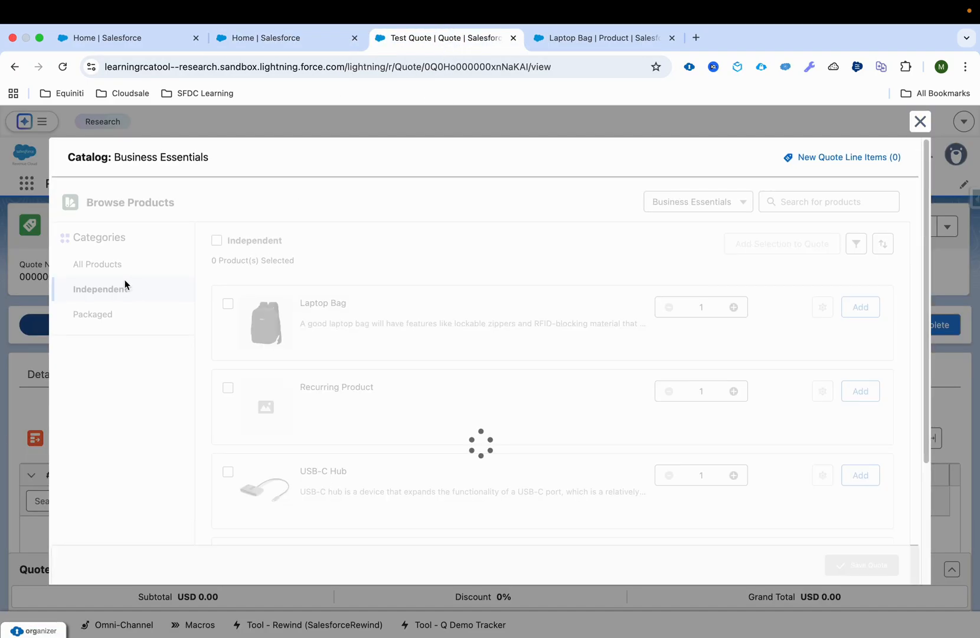
pyautogui.click(340, 39)
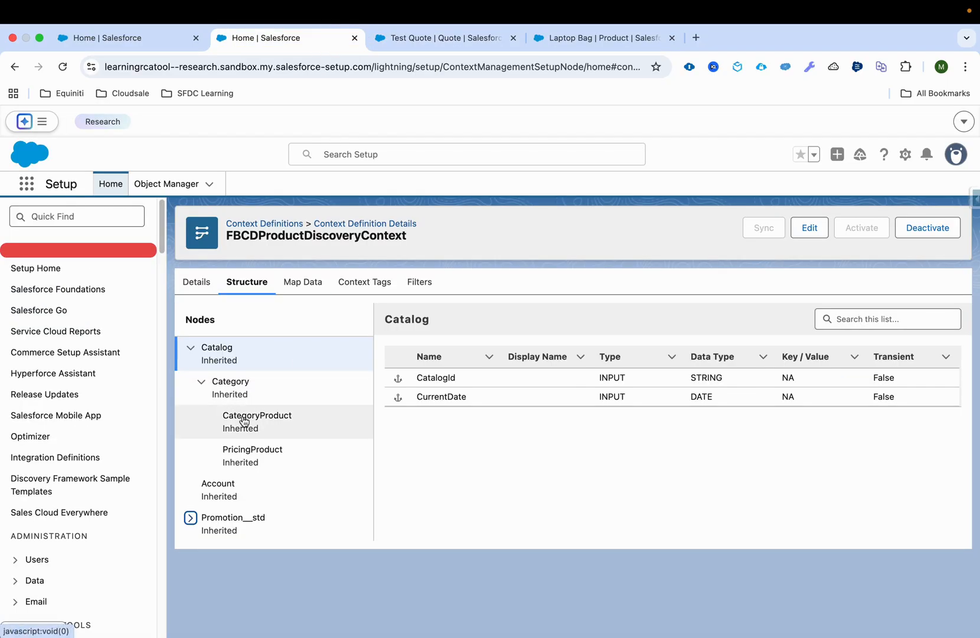
pyautogui.click(422, 37)
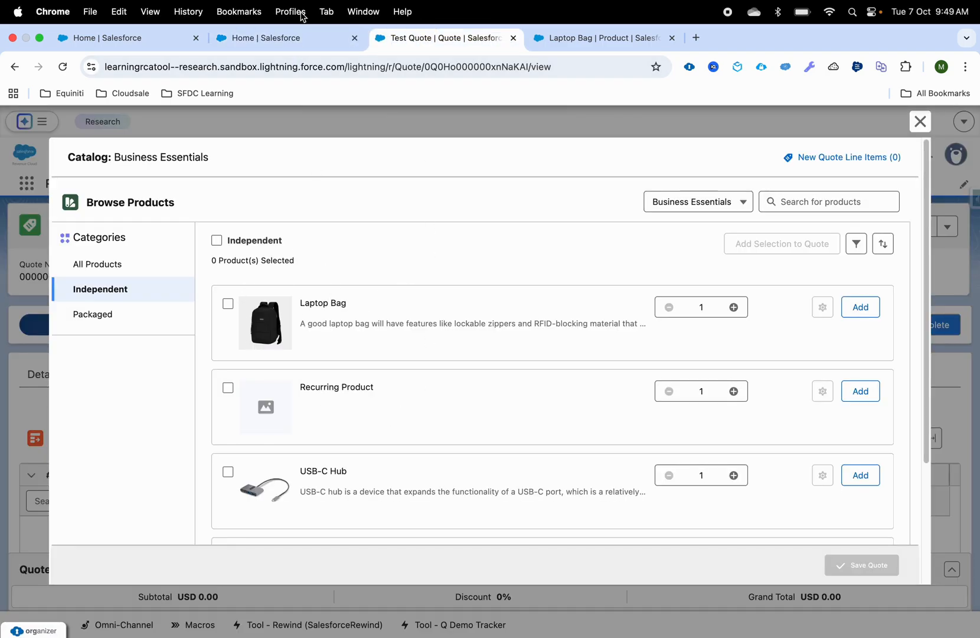
pyautogui.click(306, 38)
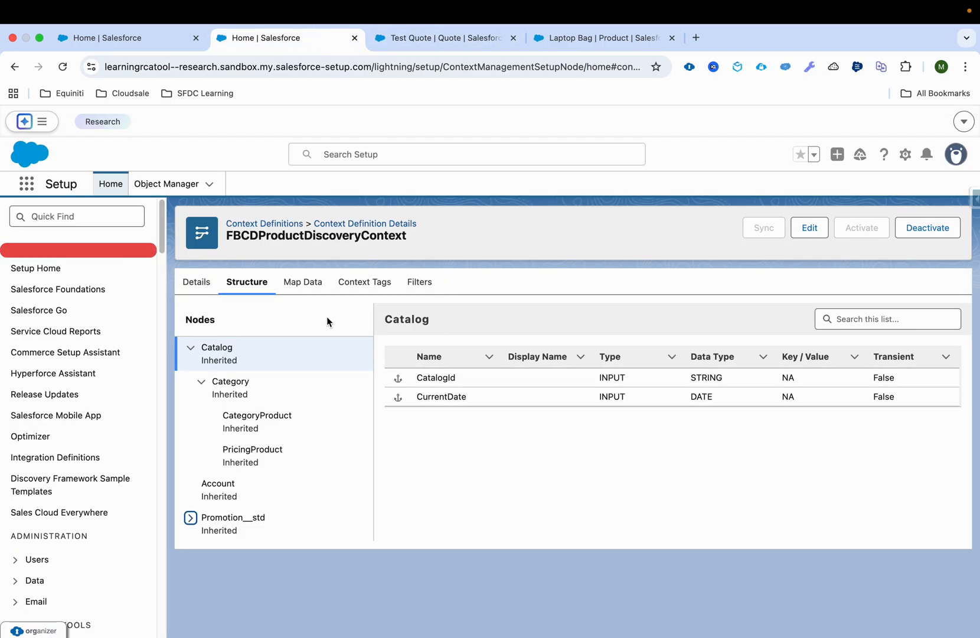
# Show the data mappings of FBCDProductDiscoveryContext and widen the Name column so the full mapping names can be read
pyautogui.click(308, 284)
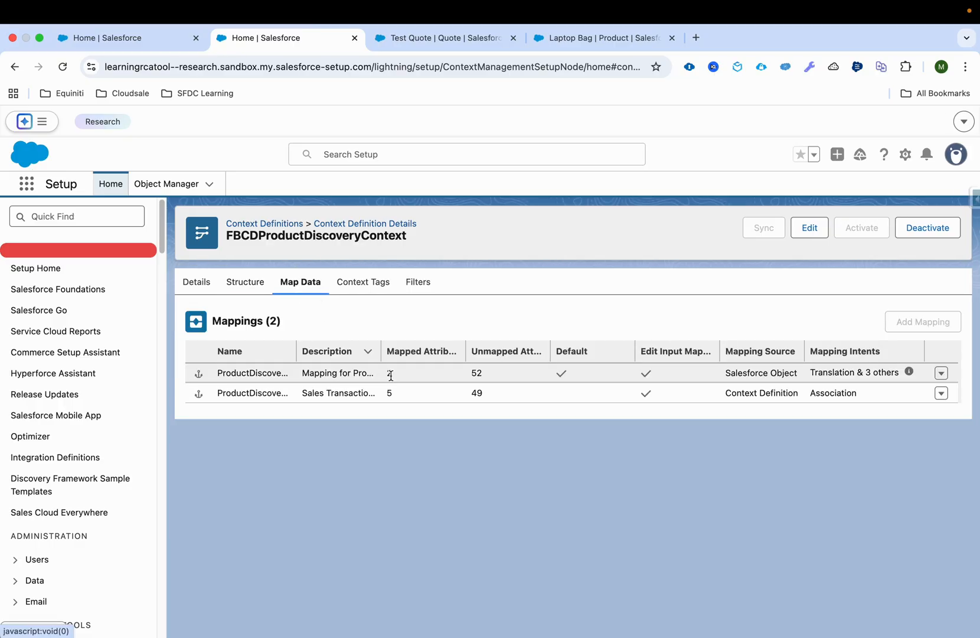
pyautogui.moveTo(297, 351); pyautogui.dragTo(376, 351)
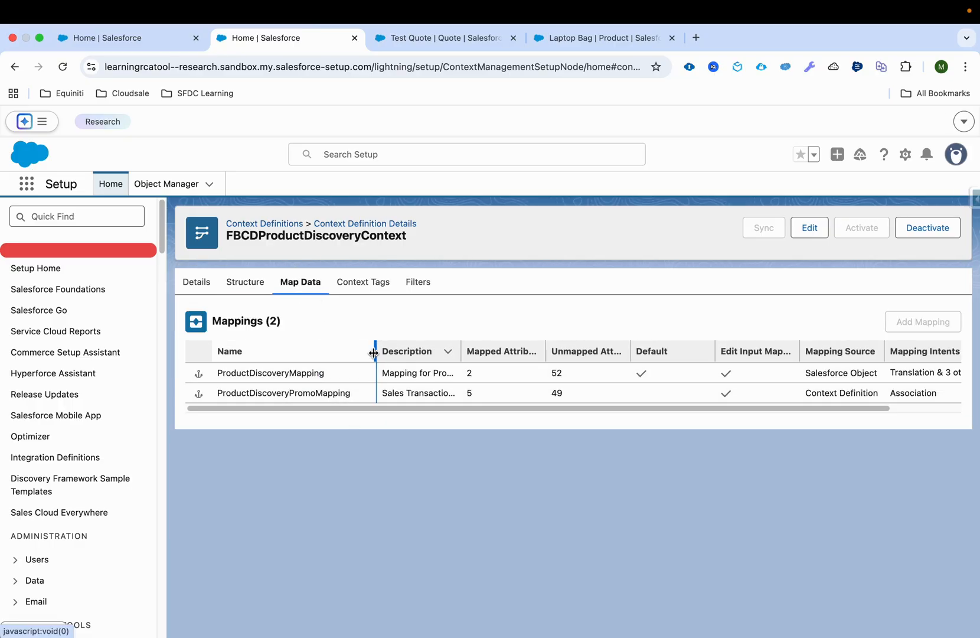
pyautogui.moveTo(422, 408); pyautogui.dragTo(635, 414)
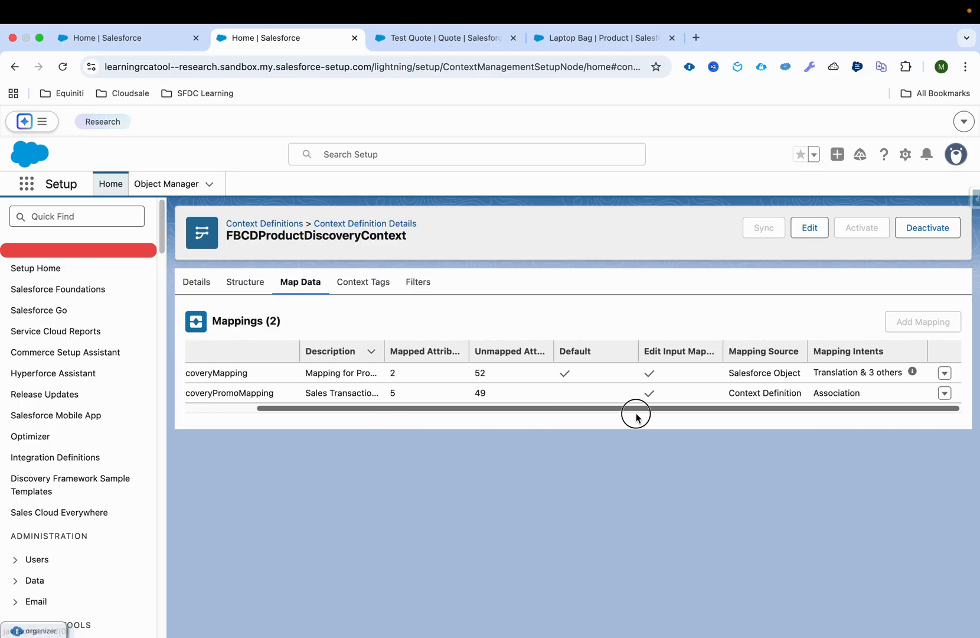
# Open the SObject mapping of ProductDiscoveryMapping in the Context Mapping builder
pyautogui.click(945, 374)
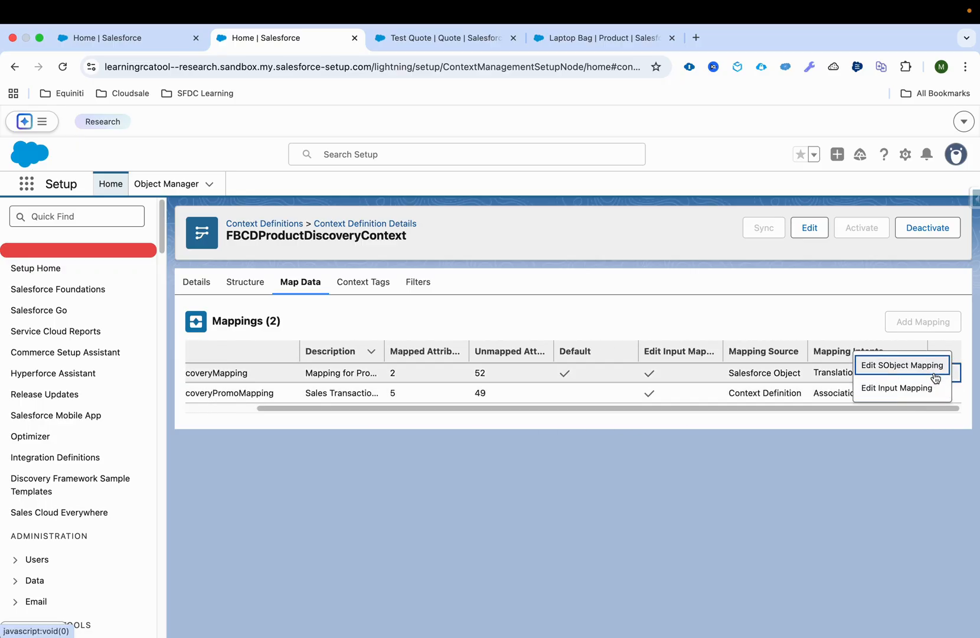
pyautogui.click(936, 366)
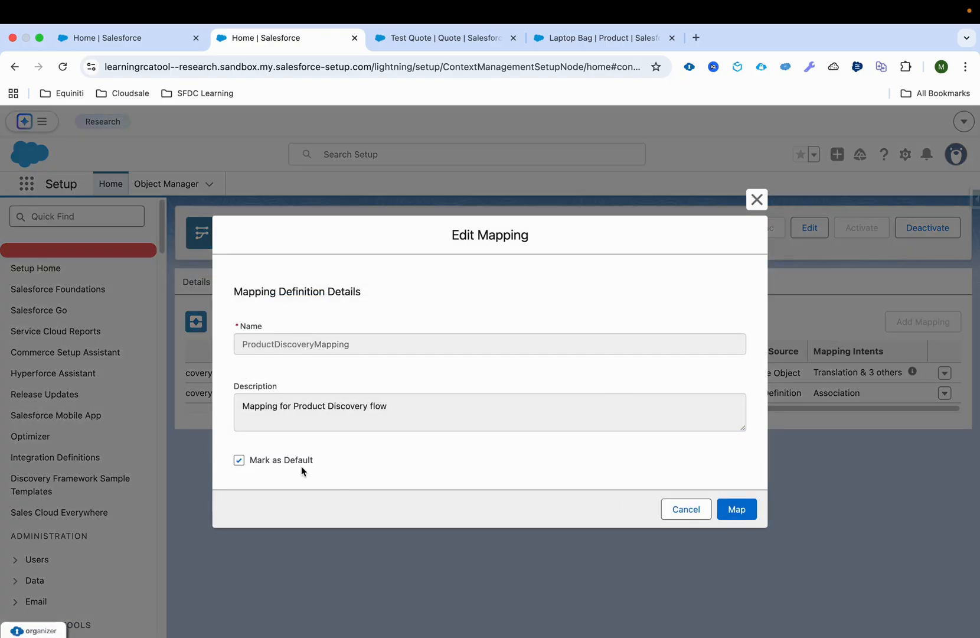
pyautogui.click(738, 516)
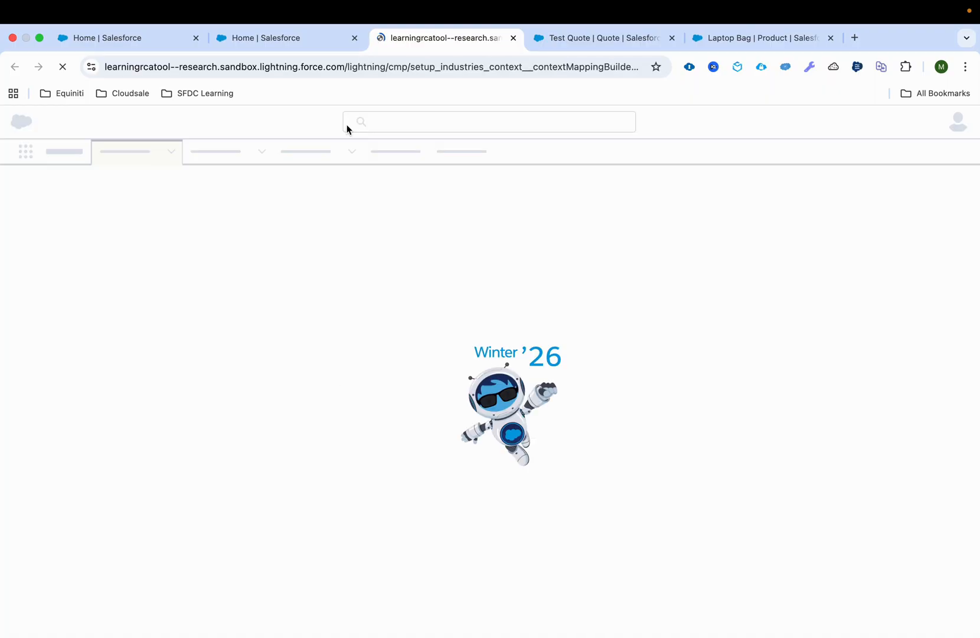
pyautogui.click(323, 37)
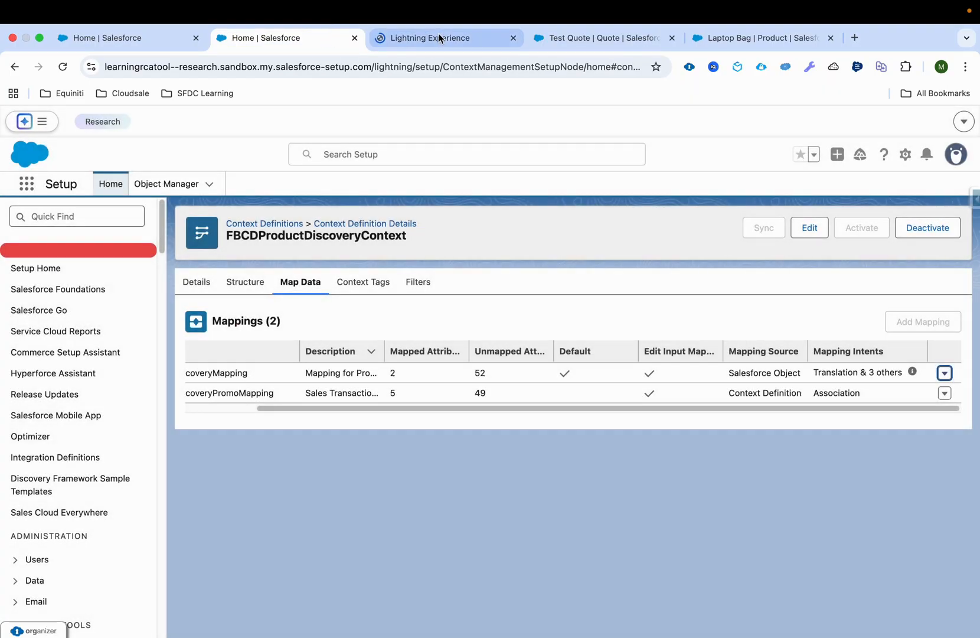
pyautogui.click(437, 38)
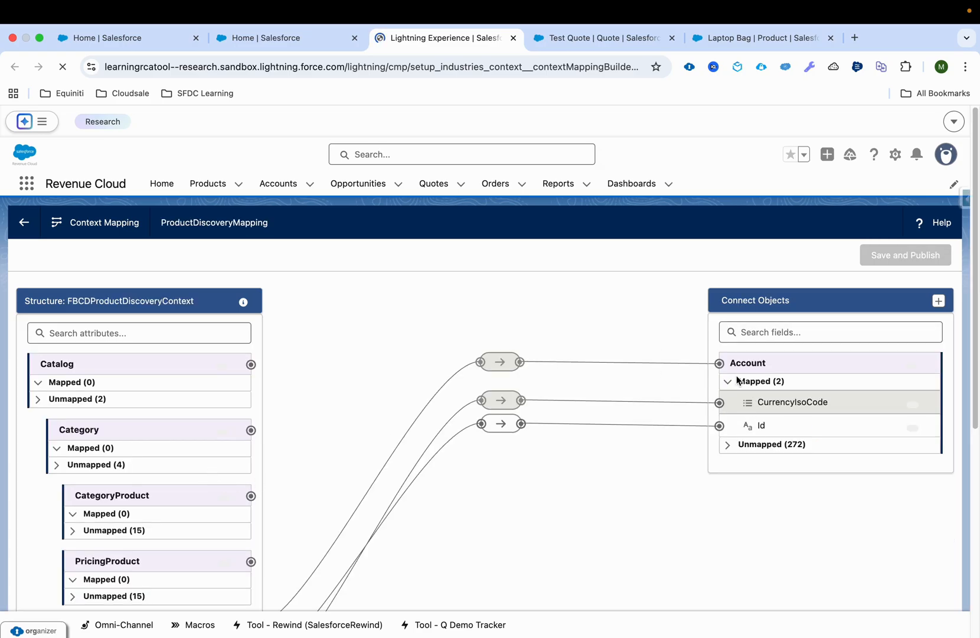
# Examine how the context nodes' attributes are mapped to the connected Account object, and close the Context Mapping page
pyautogui.scroll(-3, 292, 444)
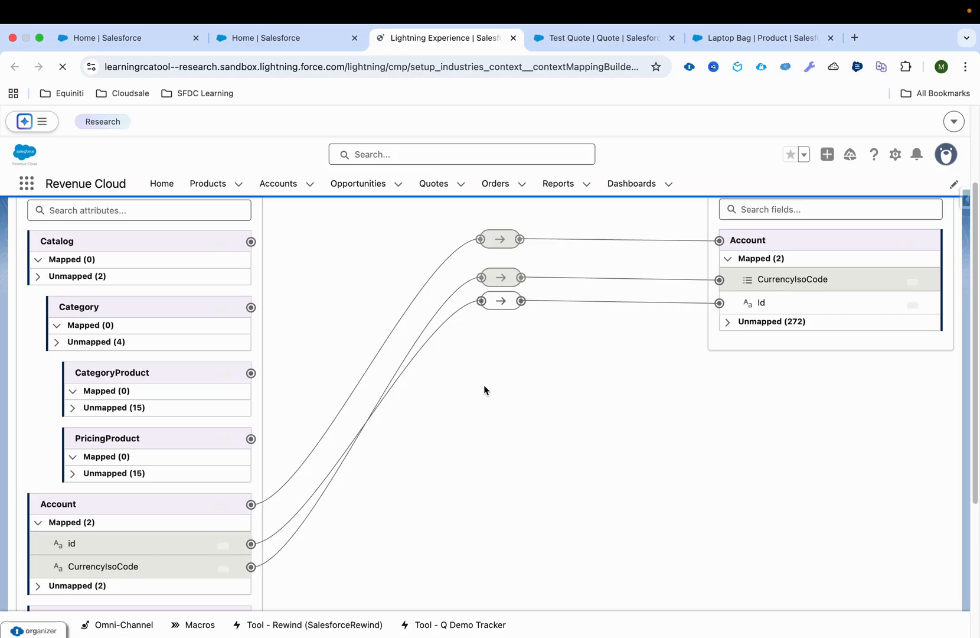
pyautogui.scroll(-1, 89, 431)
pyautogui.scroll(-7, 87, 429)
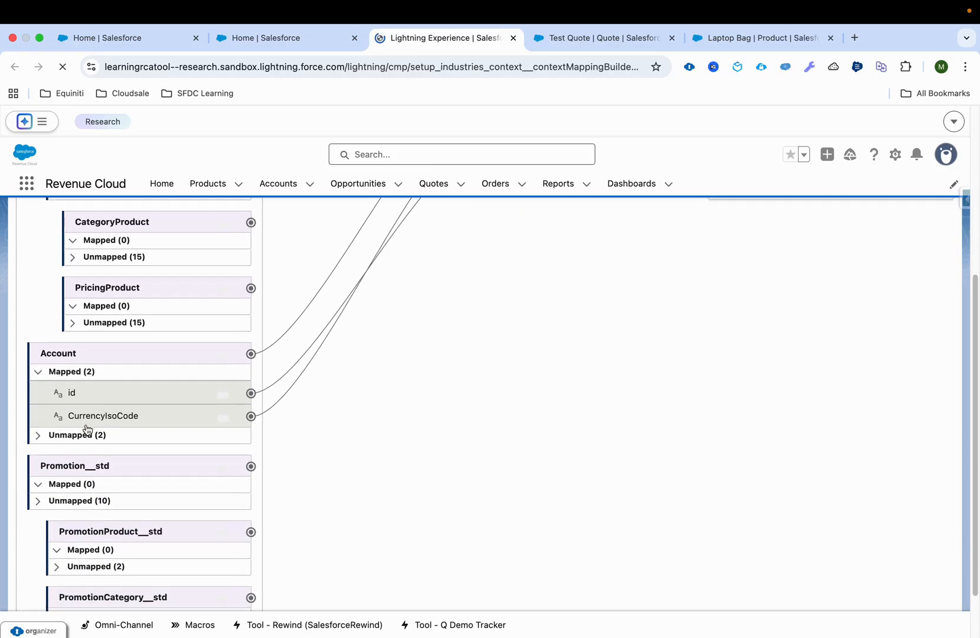
pyautogui.scroll(9, 87, 428)
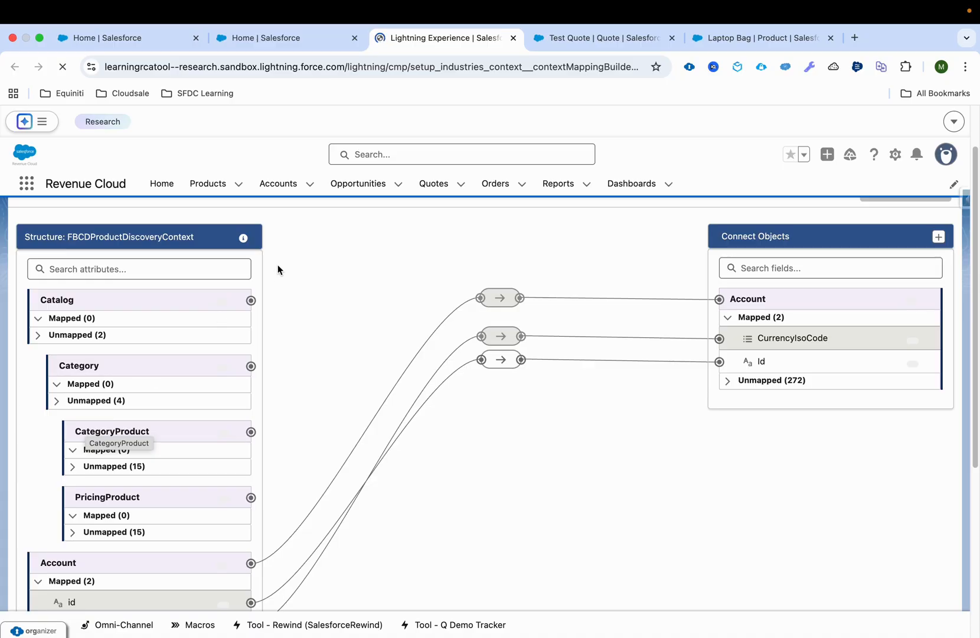
pyautogui.middleClick(465, 40)
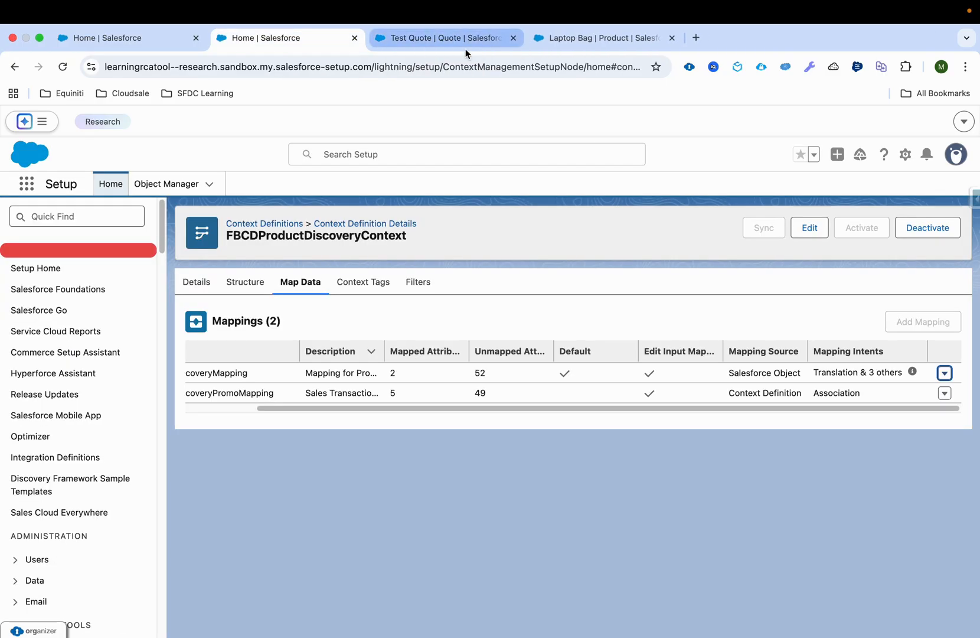
# Examine the context tags of FBCDProductDiscoveryContext's Catalog node and the context definition's filters
pyautogui.click(384, 296)
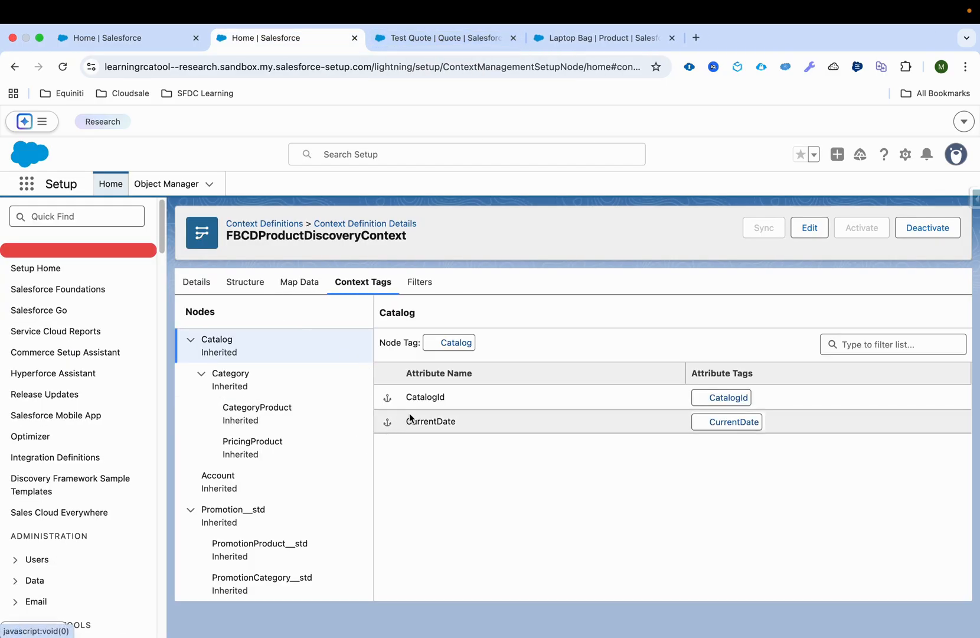
pyautogui.click(456, 401)
pyautogui.moveTo(454, 421); pyautogui.dragTo(408, 423)
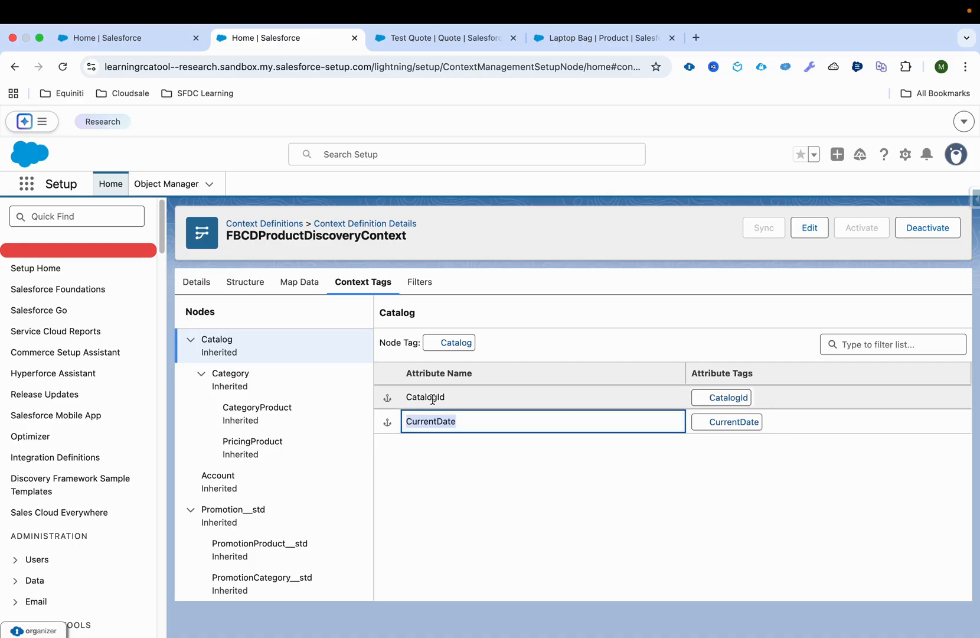
pyautogui.click(420, 281)
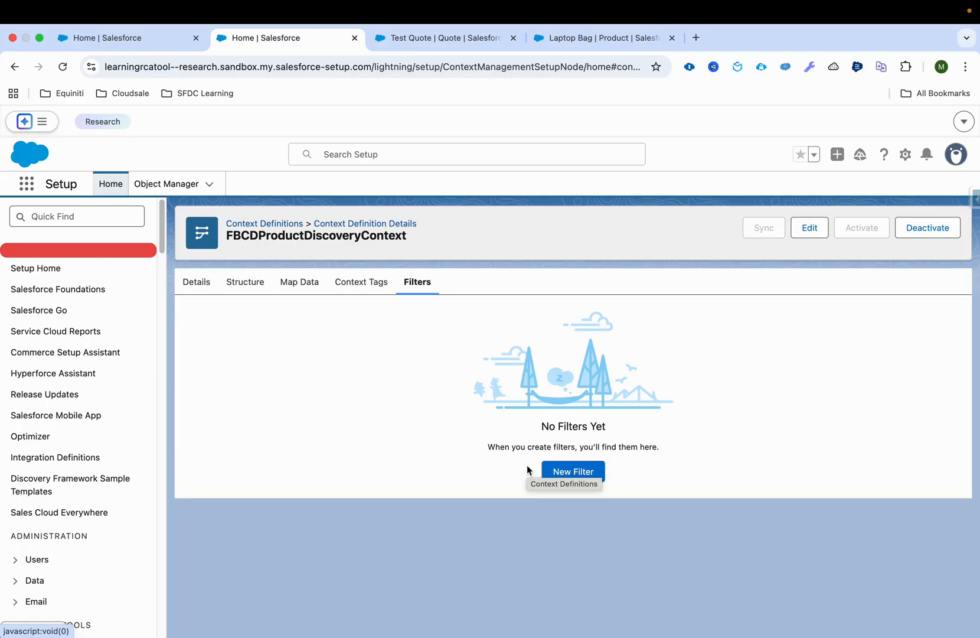
# Find Product Discovery Settings by searching Setup for "product dis" and open the page in a new browser tab
pyautogui.click(45, 217)
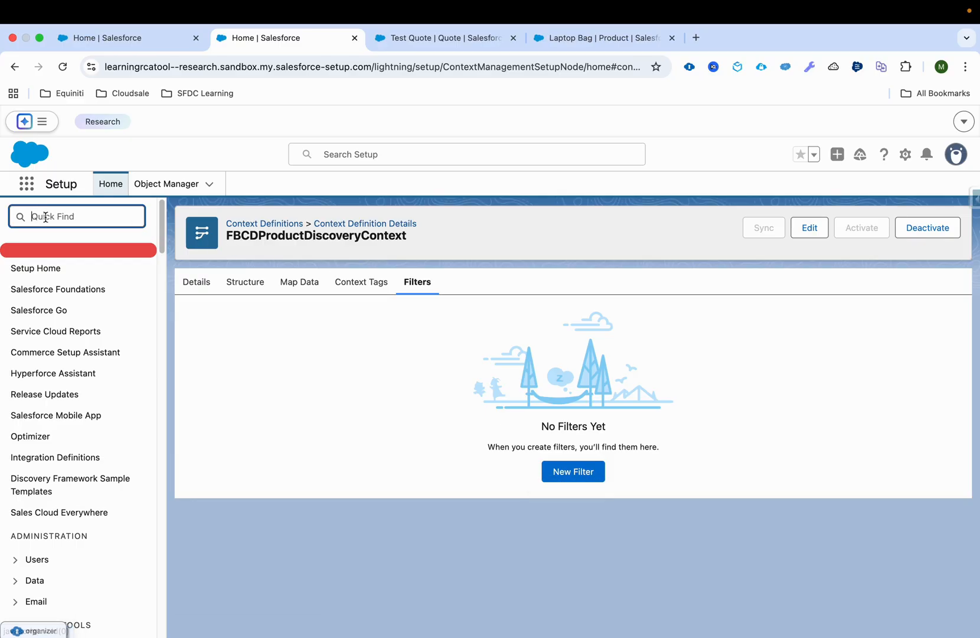
pyautogui.write('product se')
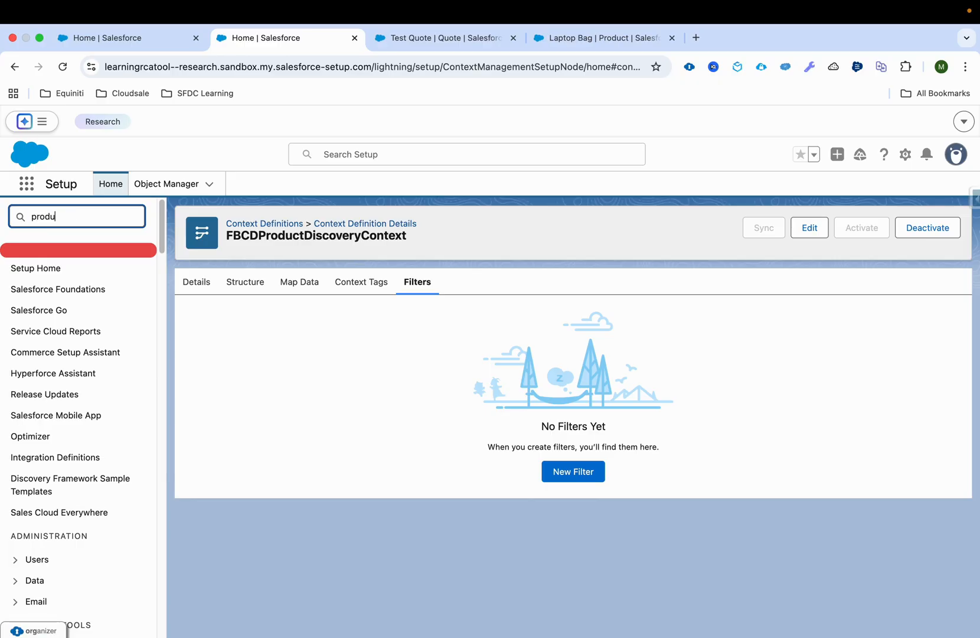
pyautogui.press('BackSpace')
pyautogui.press('BackSpace')
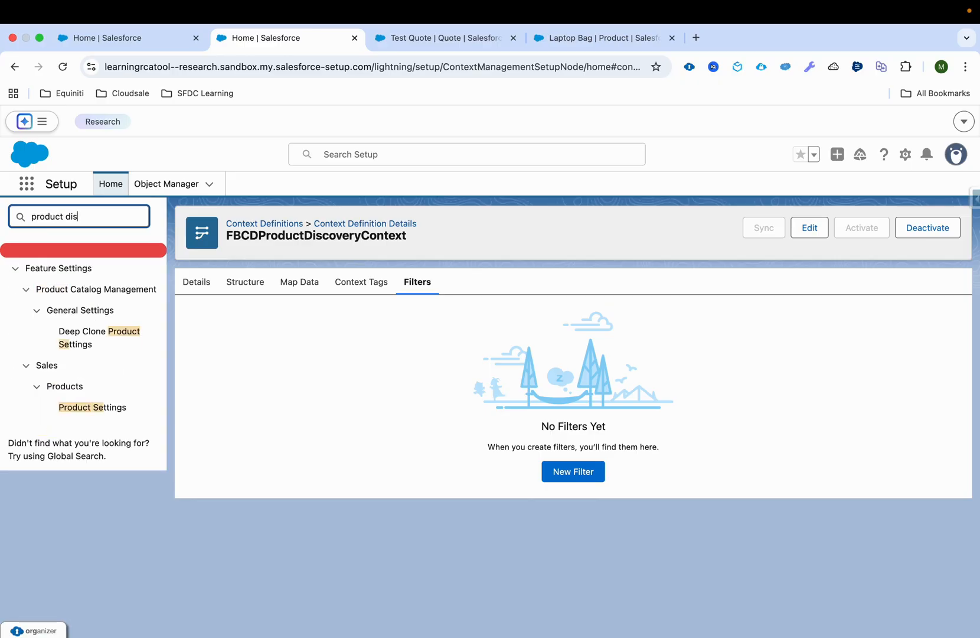
pyautogui.write('dis')
pyautogui.keyDown('super'); pyautogui.click(96, 344); pyautogui.keyUp('super')
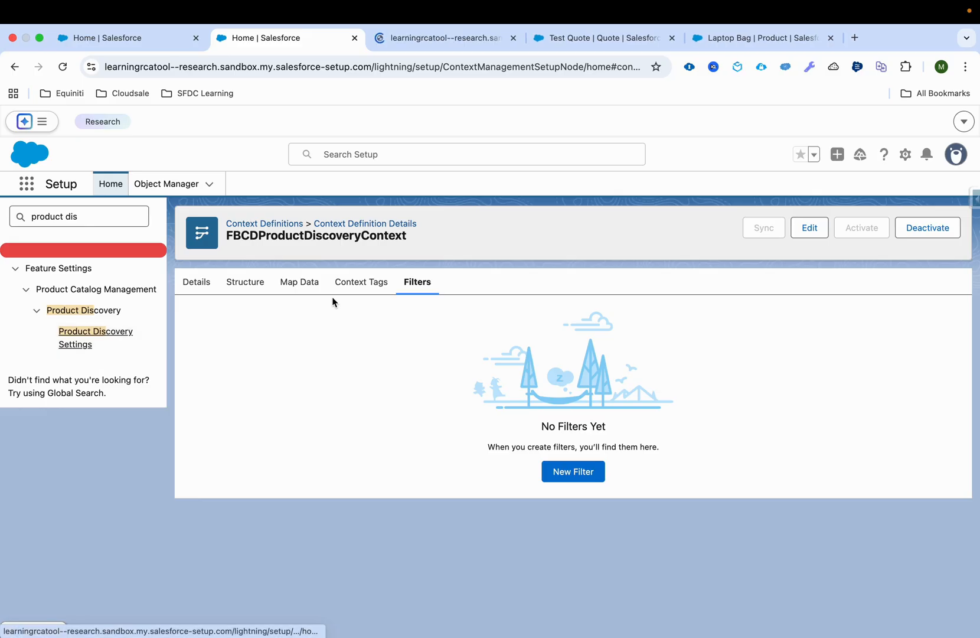
pyautogui.click(455, 39)
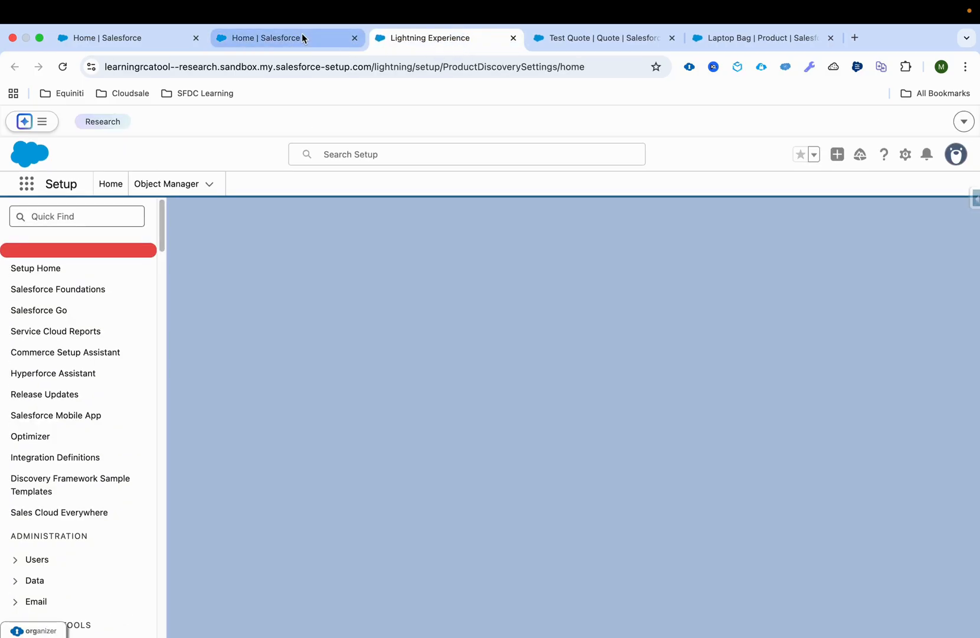
# Compare the context definition selected in Product Discovery Settings with FBCDProductDiscoveryContext's details, including the definition it is inherited from
pyautogui.scroll(-5, 300, 426)
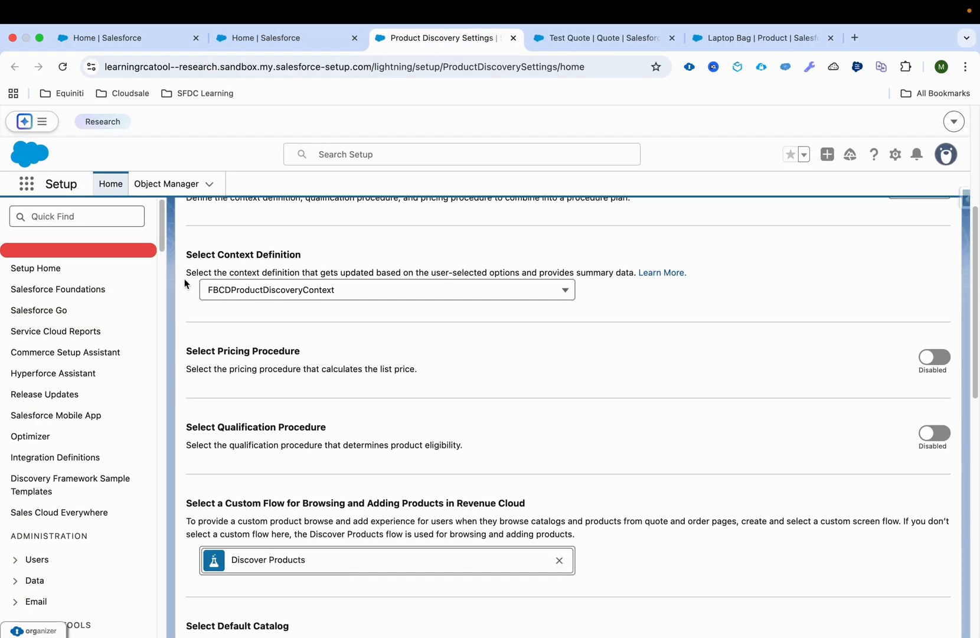
pyautogui.moveTo(187, 257); pyautogui.dragTo(311, 260)
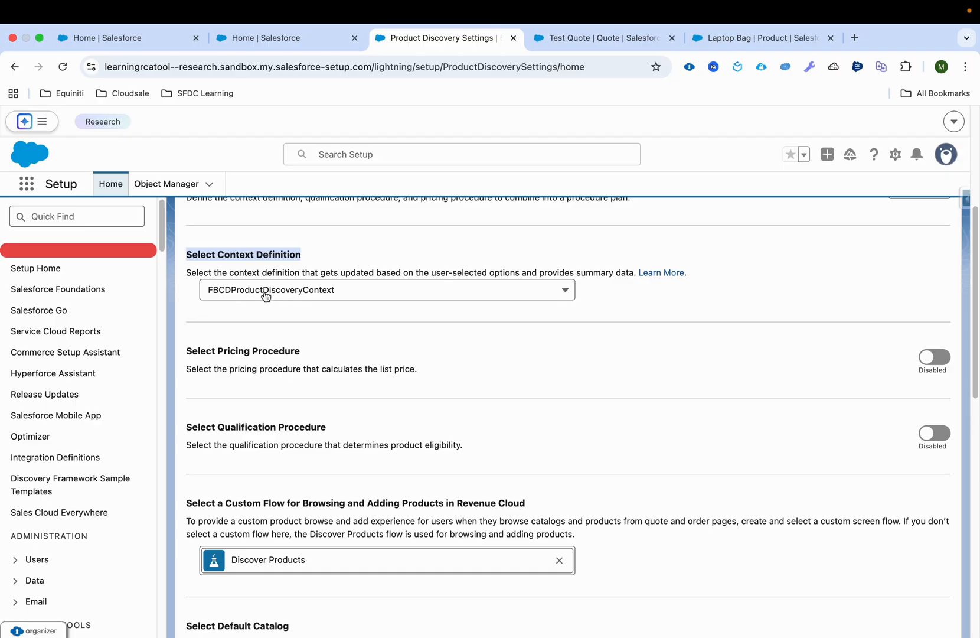
pyautogui.click(305, 37)
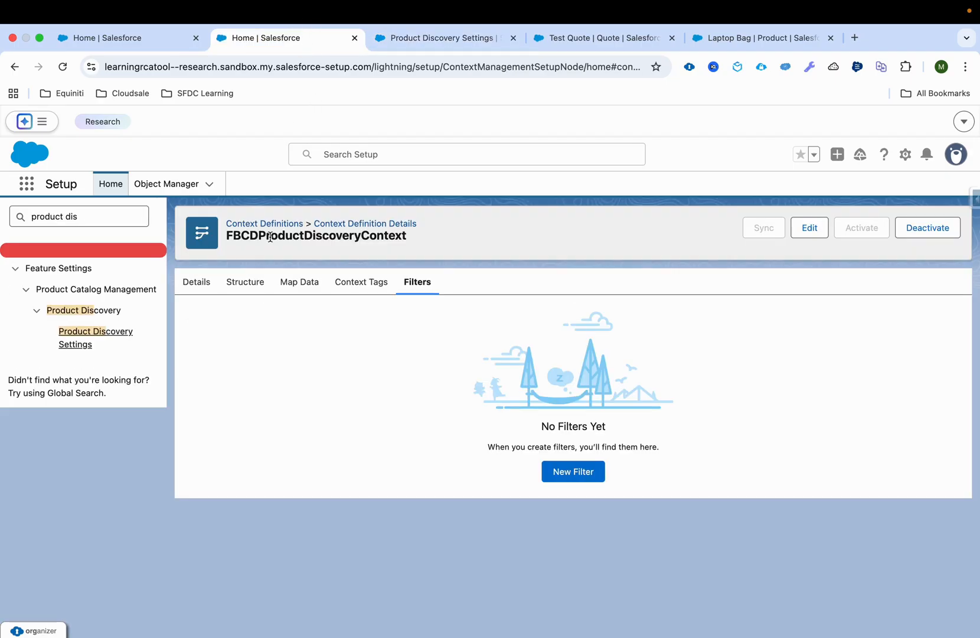
pyautogui.click(212, 280)
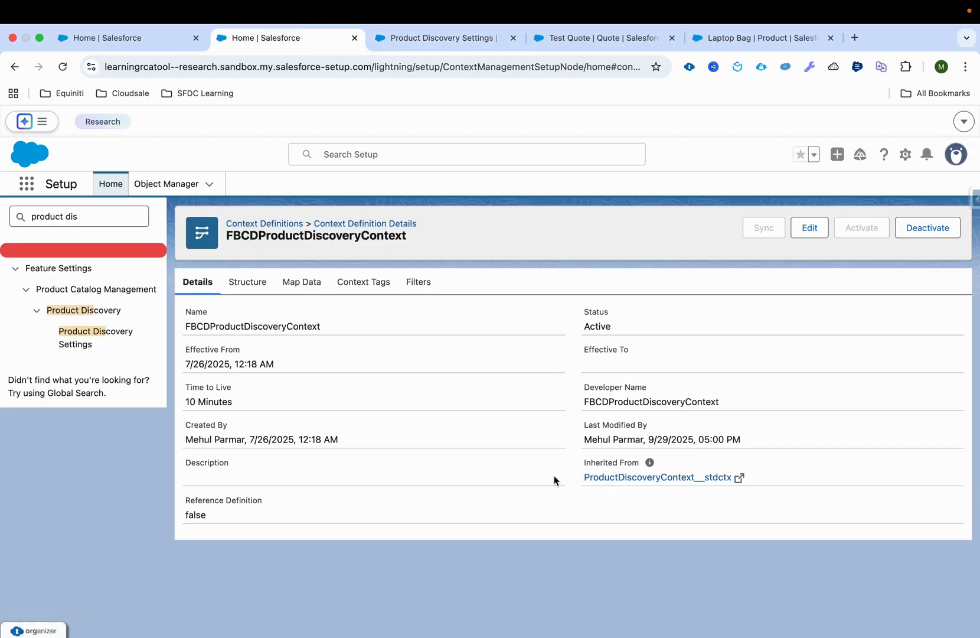
pyautogui.moveTo(581, 479); pyautogui.dragTo(694, 481)
pyautogui.click(442, 38)
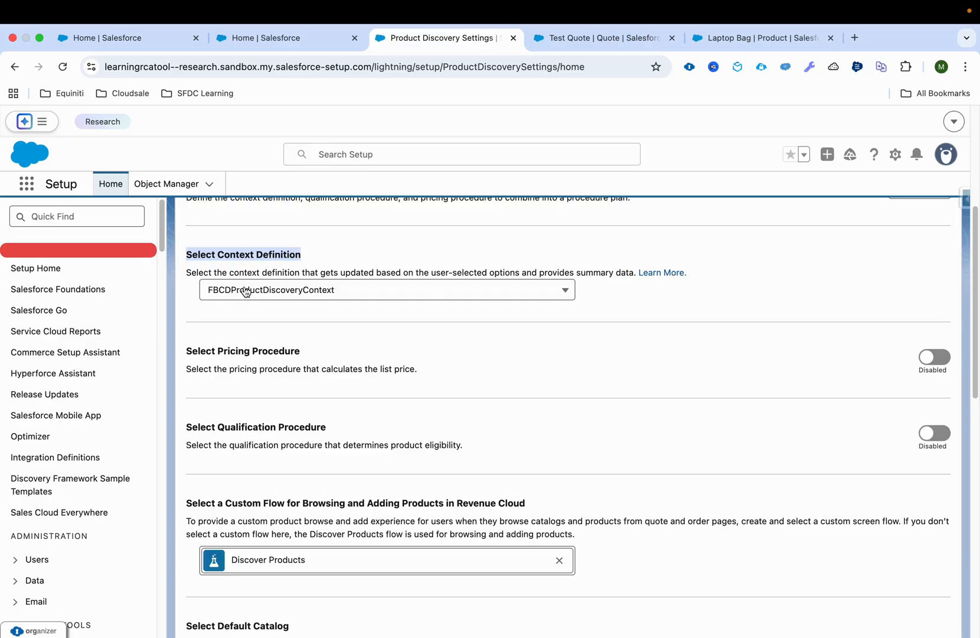
pyautogui.click(278, 38)
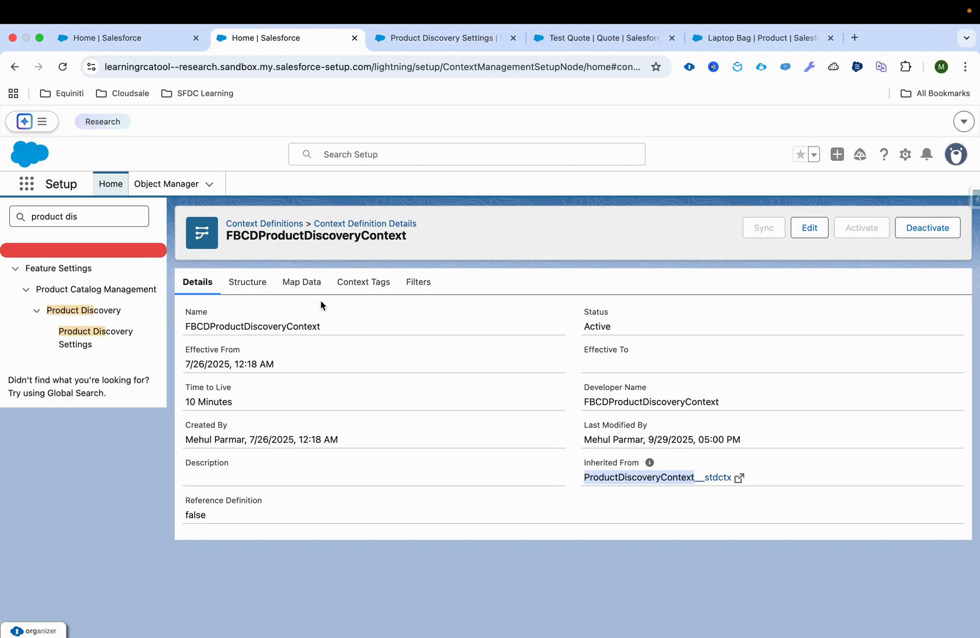
# Enable the Select Pricing Procedure setting in Product Discovery Settings
pyautogui.click(444, 37)
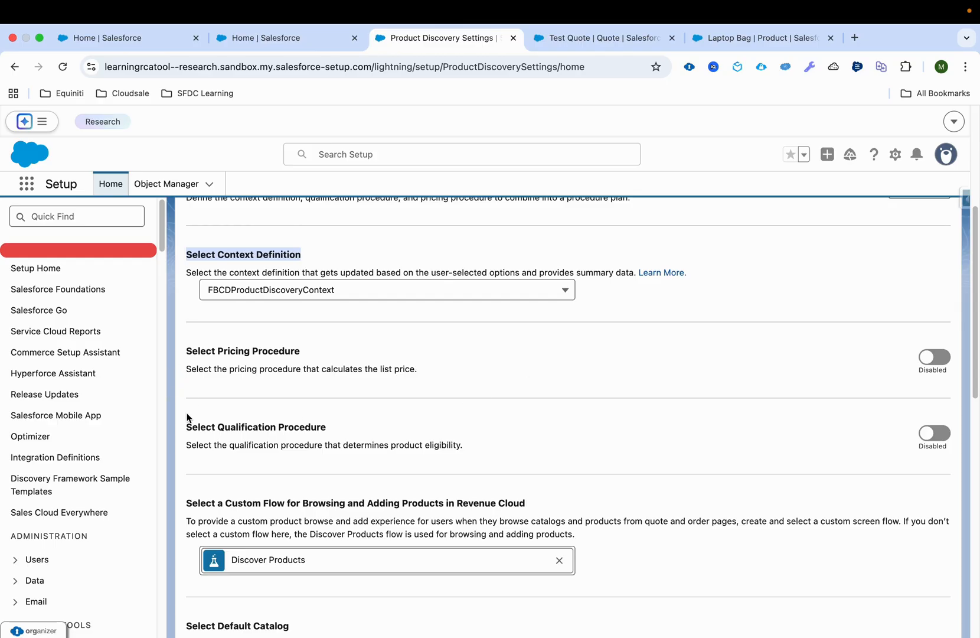
pyautogui.moveTo(187, 353); pyautogui.dragTo(313, 362)
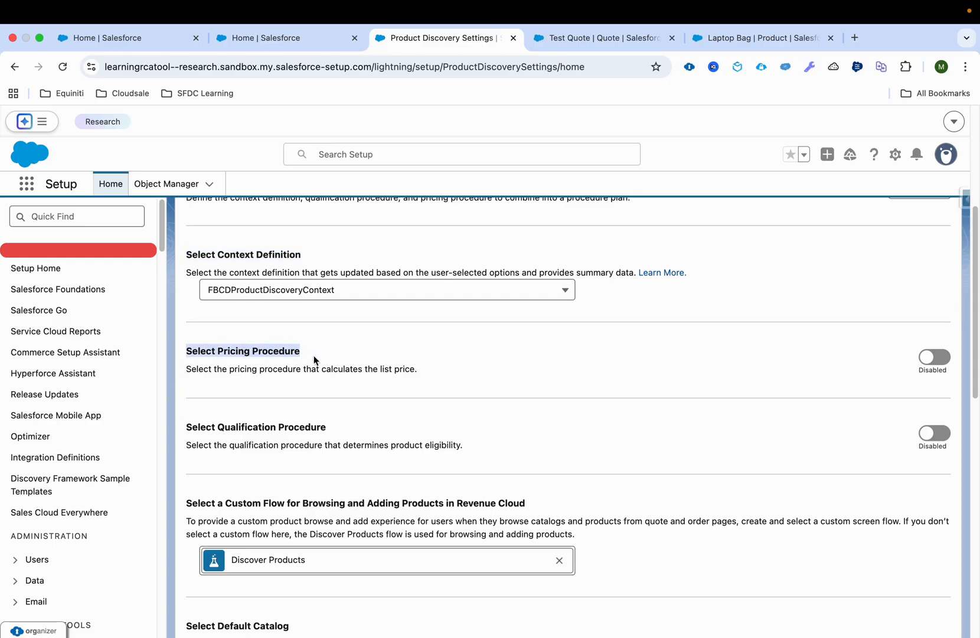
pyautogui.click(944, 358)
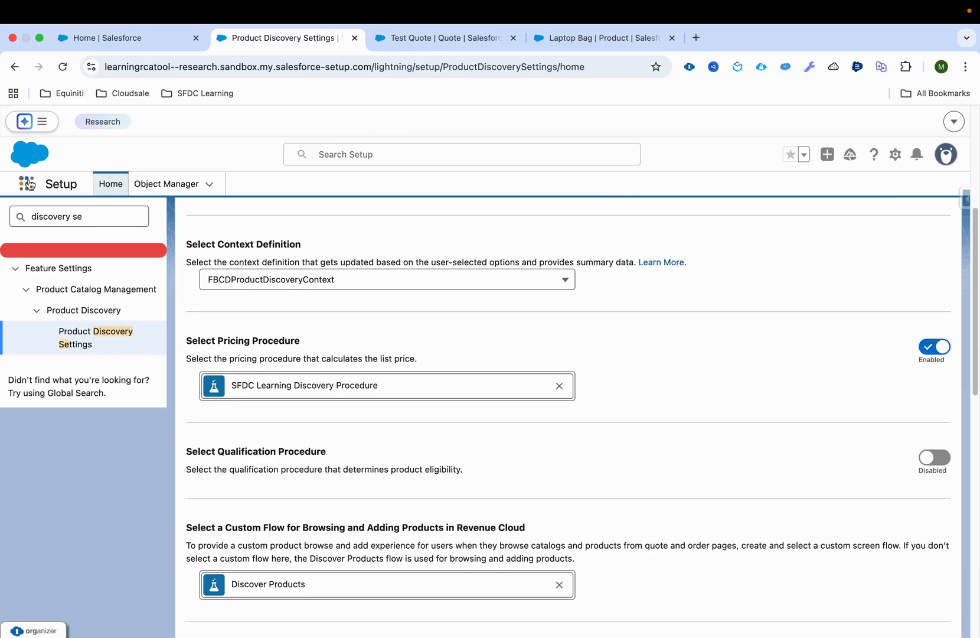
# Find Pricing Procedures in the App Launcher and open its list of recently viewed procedures
pyautogui.click(26, 183)
pyautogui.write('pricing pr')
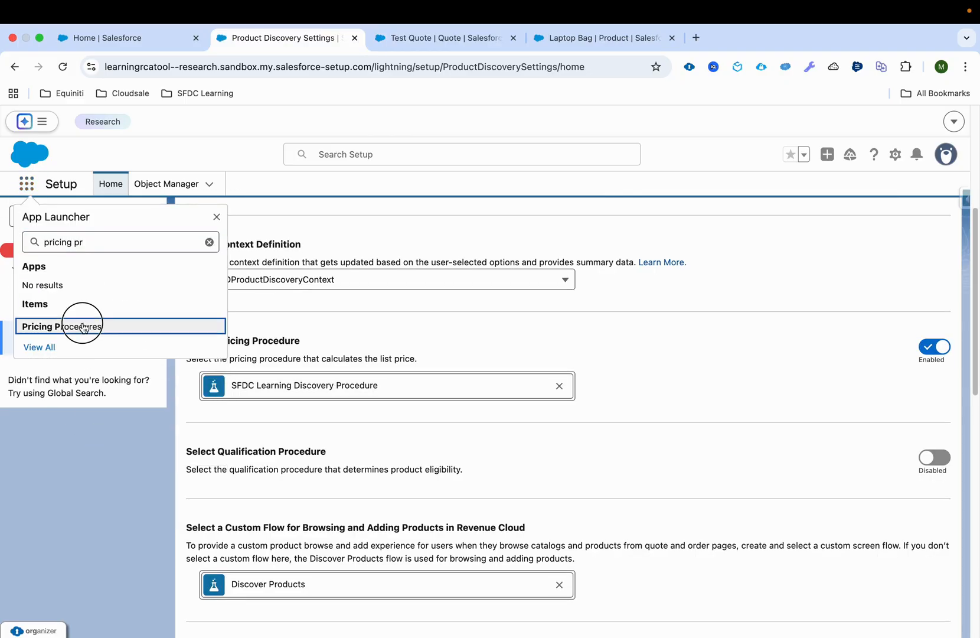
pyautogui.click(84, 325)
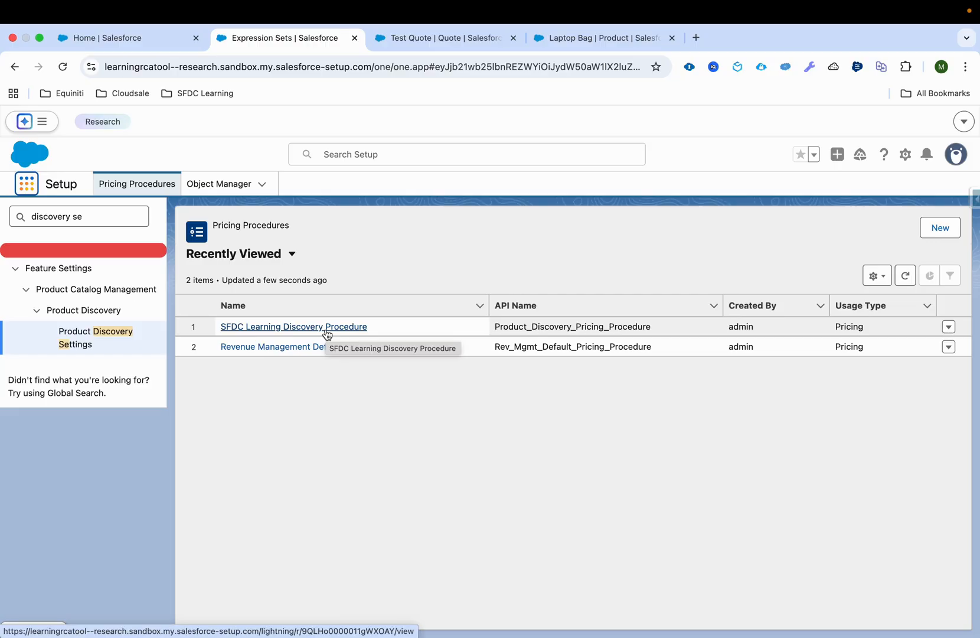
pyautogui.click(957, 234)
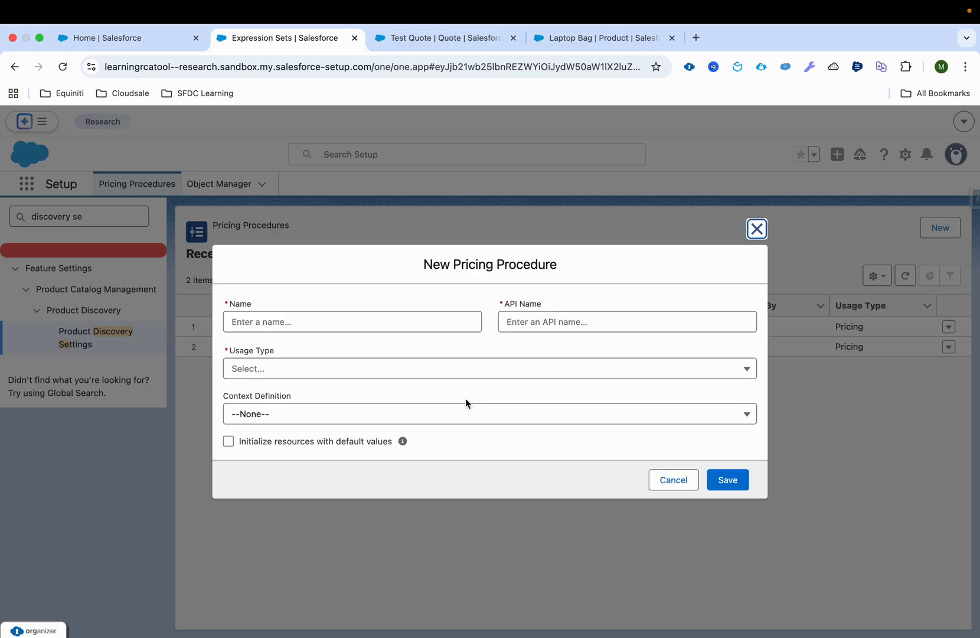
pyautogui.click(325, 322)
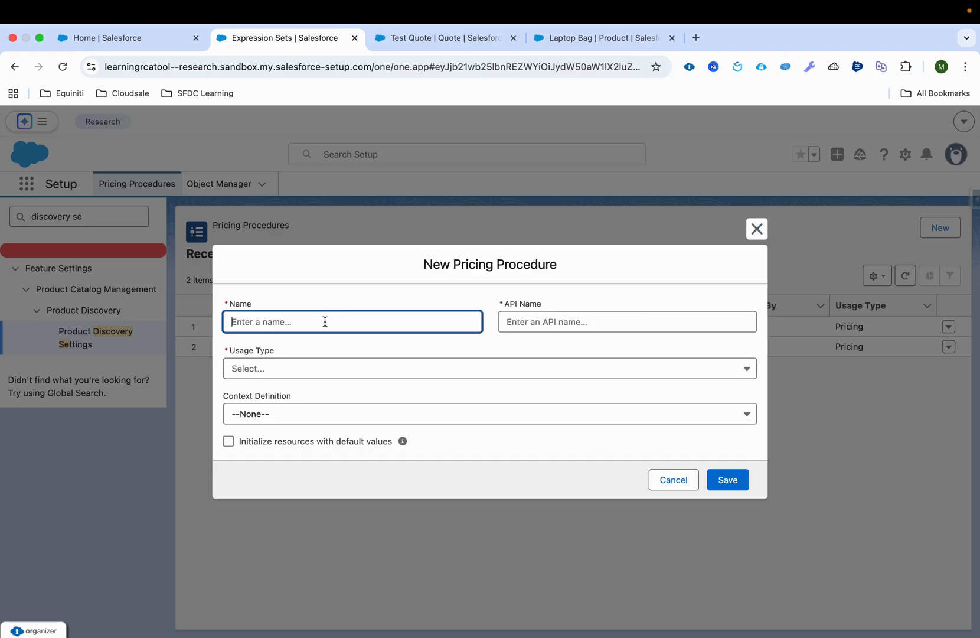
pyautogui.write('Discover')
pyautogui.press('Tab')
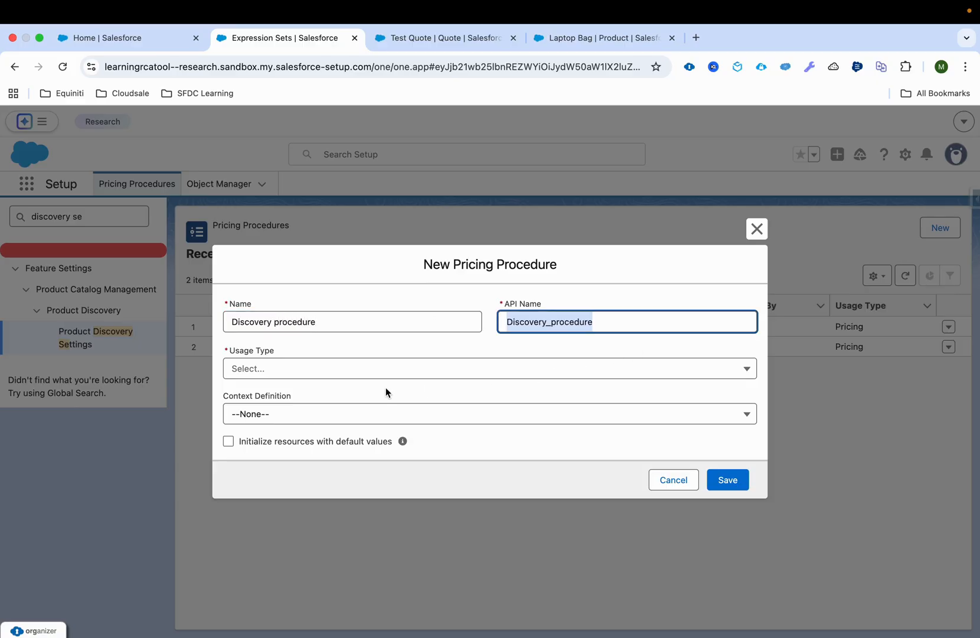
pyautogui.click(332, 372)
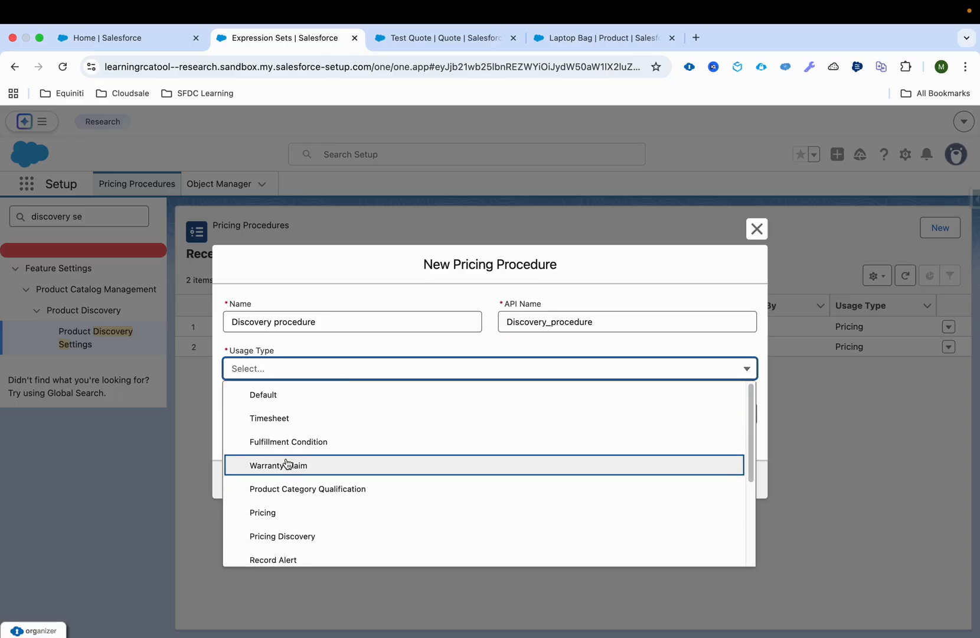
pyautogui.scroll(-2, 284, 472)
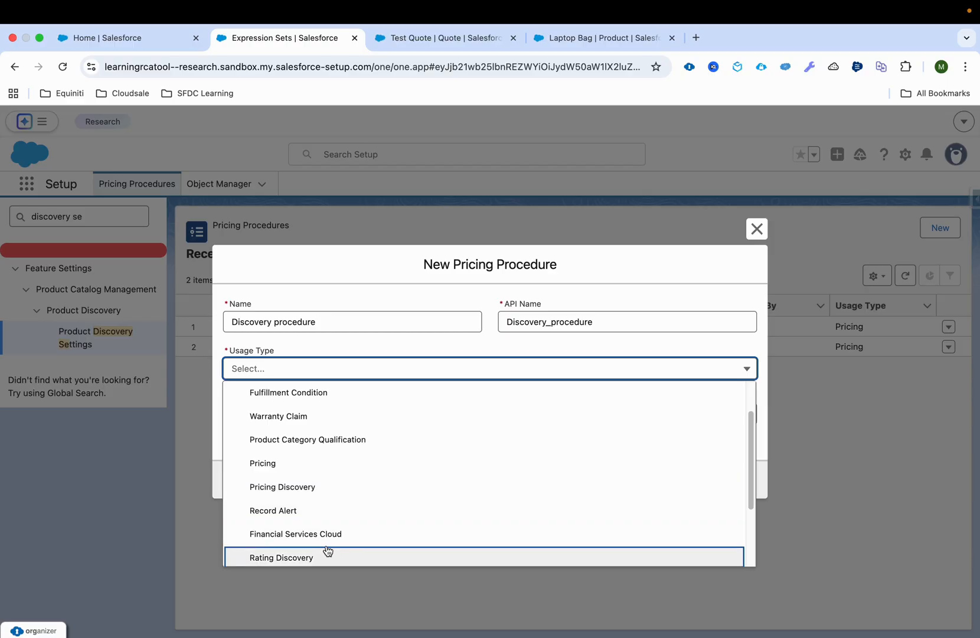
pyautogui.scroll(1, 325, 520)
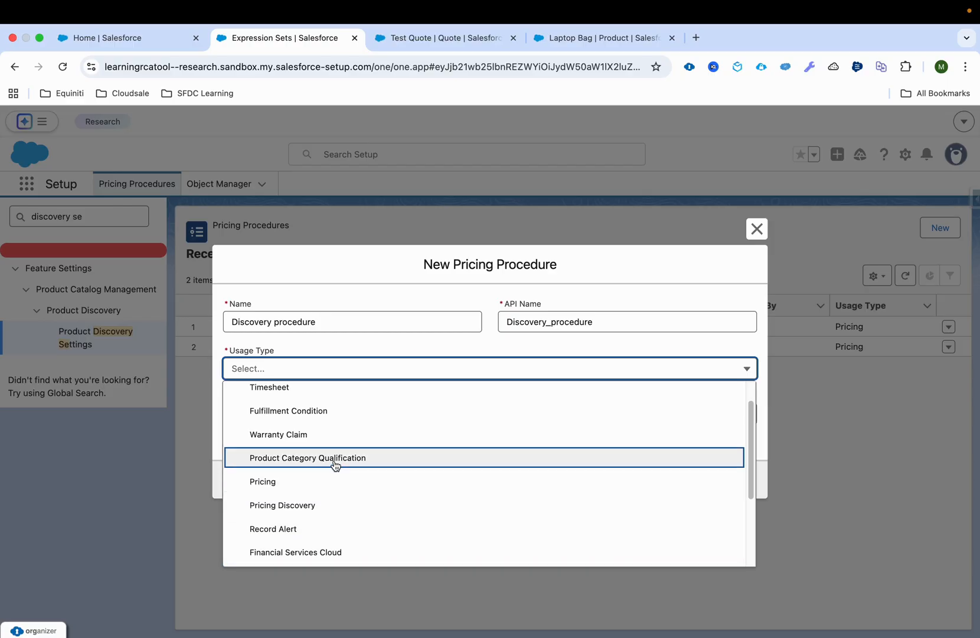
pyautogui.scroll(2, 330, 465)
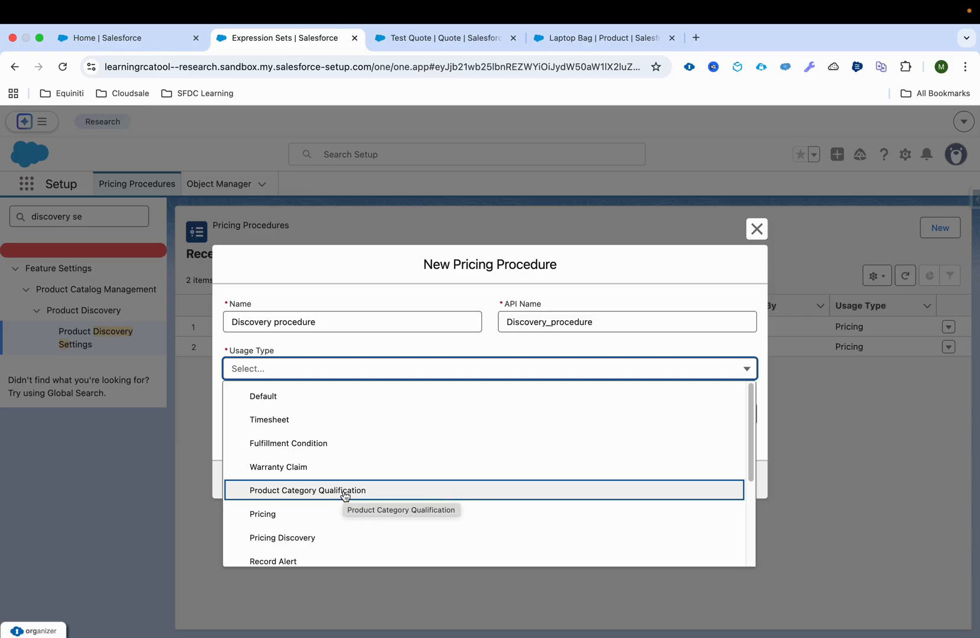
pyautogui.click(482, 263)
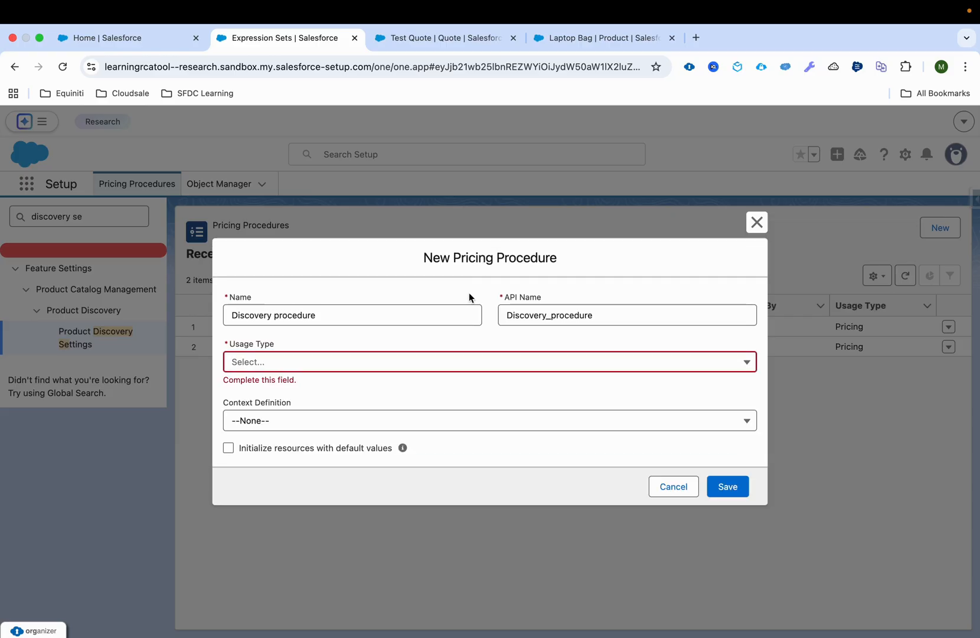
pyautogui.click(348, 423)
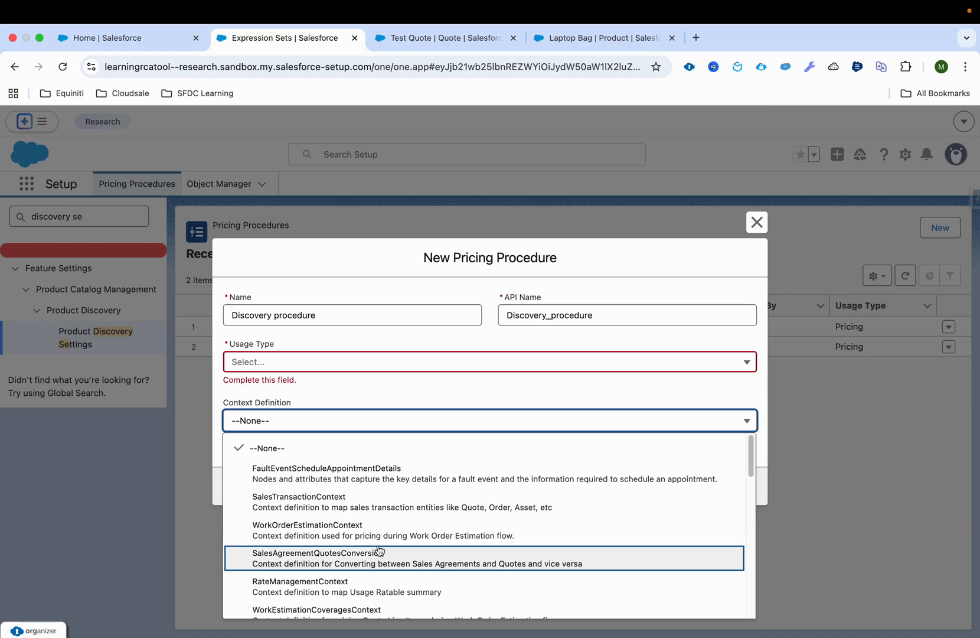
pyautogui.scroll(-5, 366, 555)
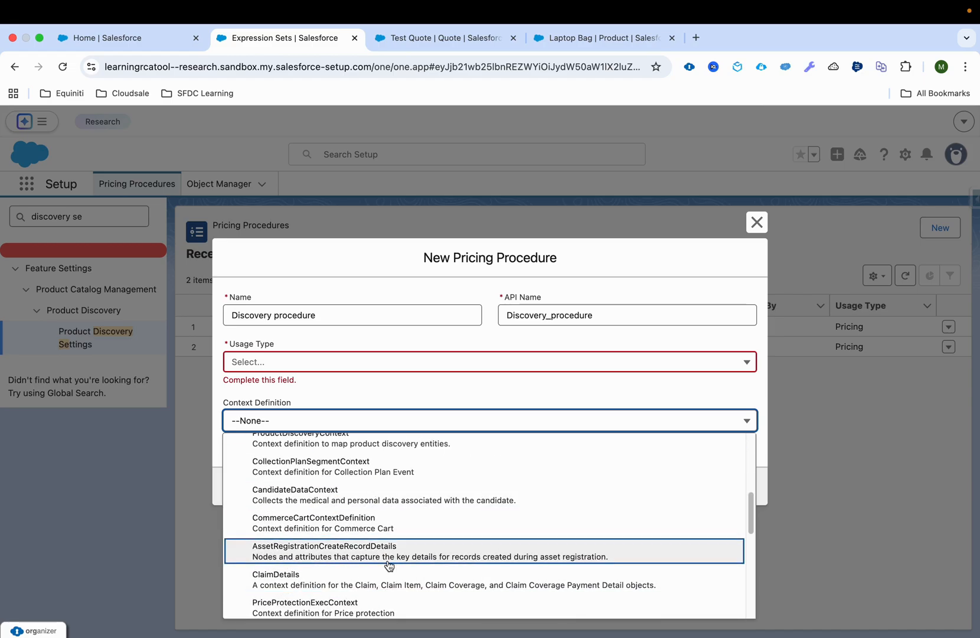
pyautogui.scroll(5, 389, 566)
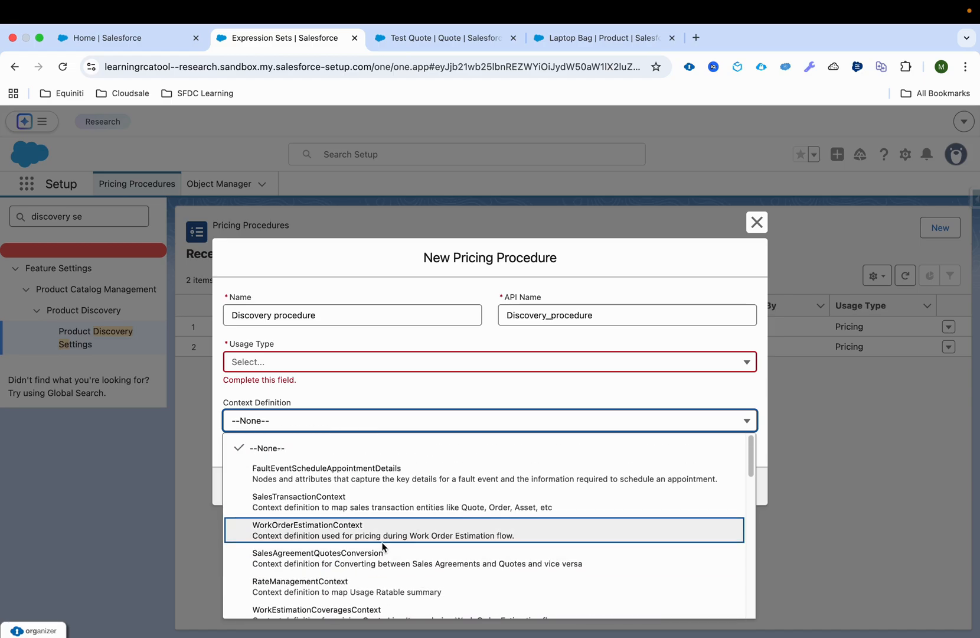
pyautogui.click(440, 388)
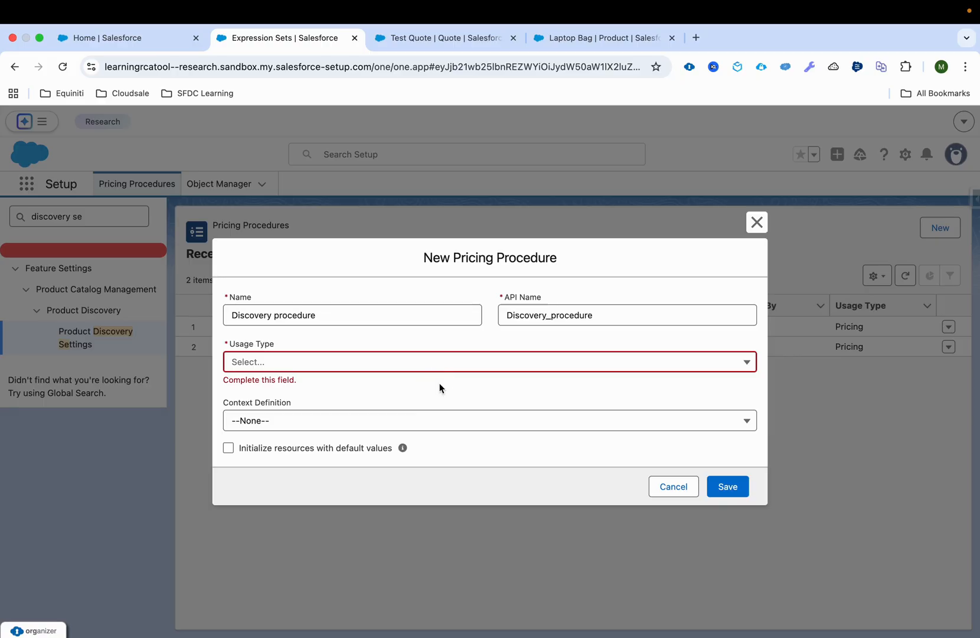
pyautogui.click(667, 495)
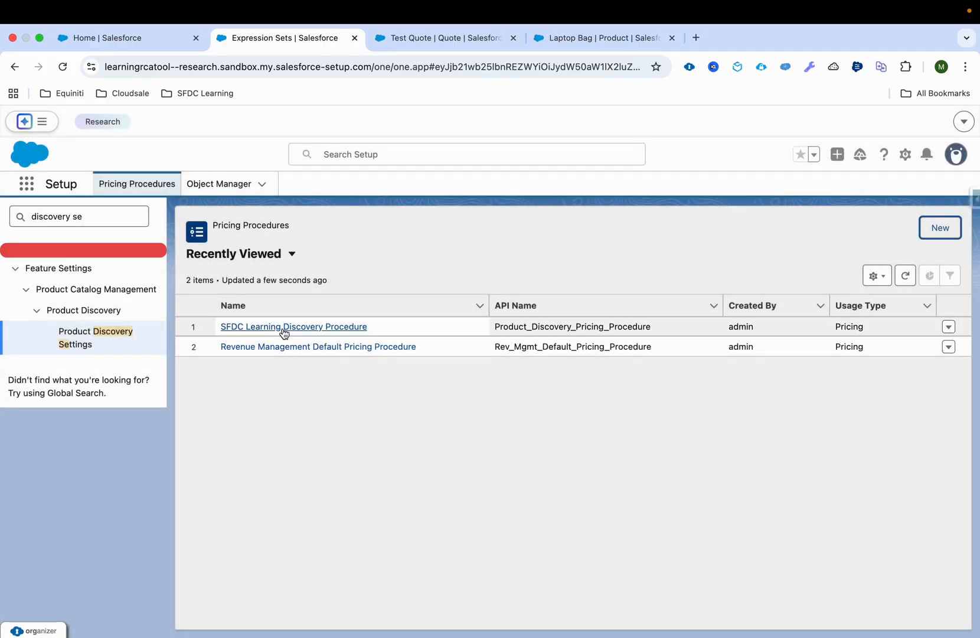
# Open the SFDC Learning Discovery Procedure record and review its name, usage type, API name and context definition
pyautogui.click(284, 329)
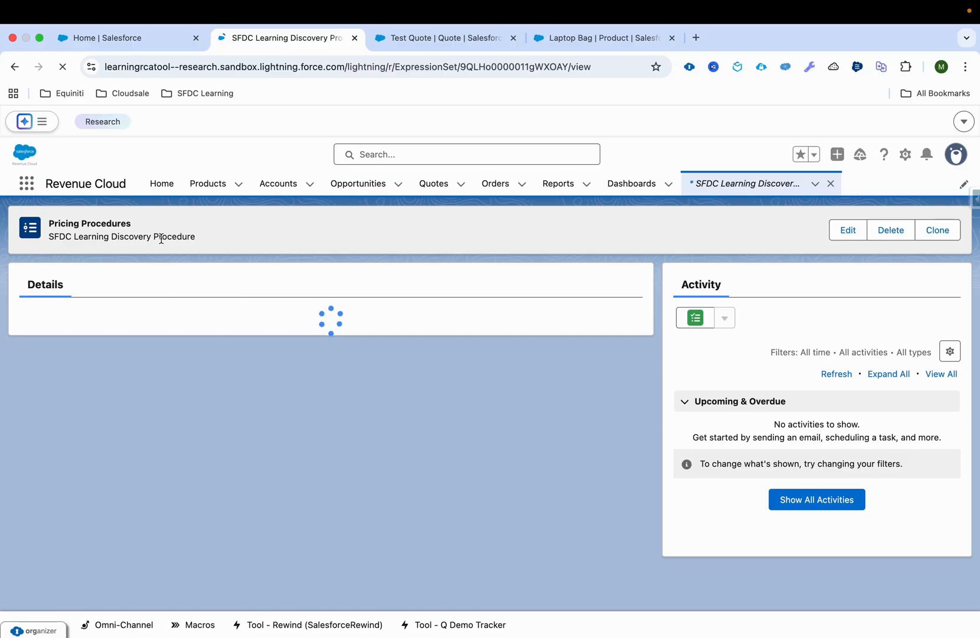
pyautogui.moveTo(23, 366); pyautogui.dragTo(219, 364)
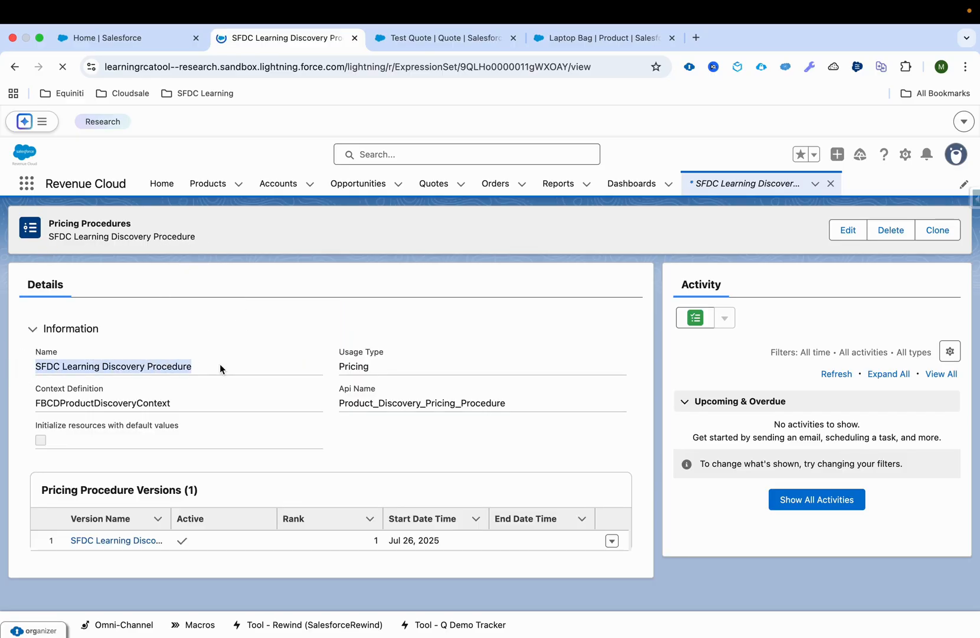
pyautogui.moveTo(339, 366); pyautogui.dragTo(381, 369)
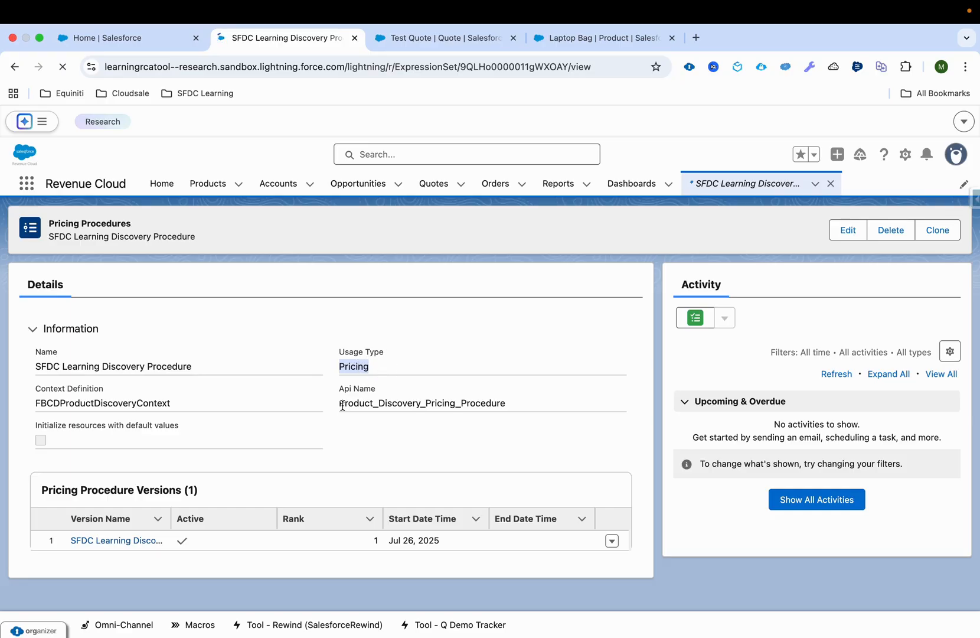
pyautogui.moveTo(340, 406); pyautogui.dragTo(554, 408)
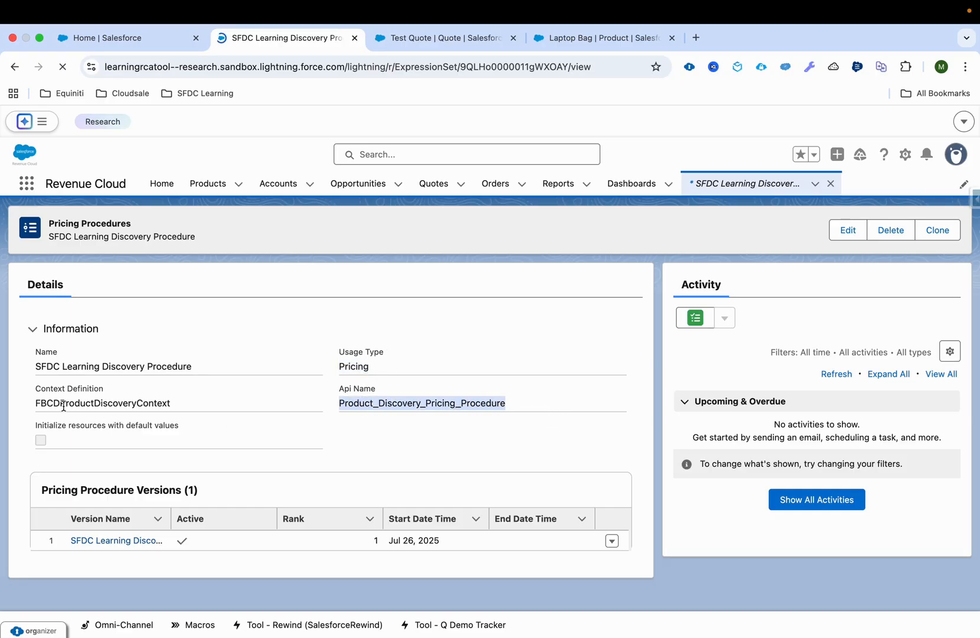
pyautogui.moveTo(25, 406); pyautogui.dragTo(182, 408)
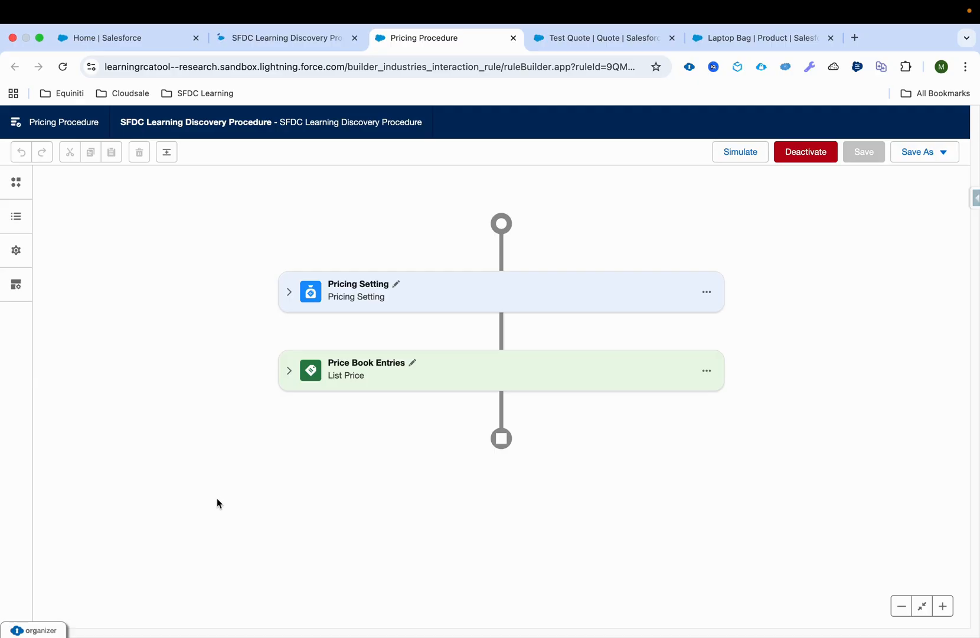
# Expand the Pricing Setting and Price Book Entries elements in the procedure builder, and show Pricing Setting's input and output variables
pyautogui.click(289, 292)
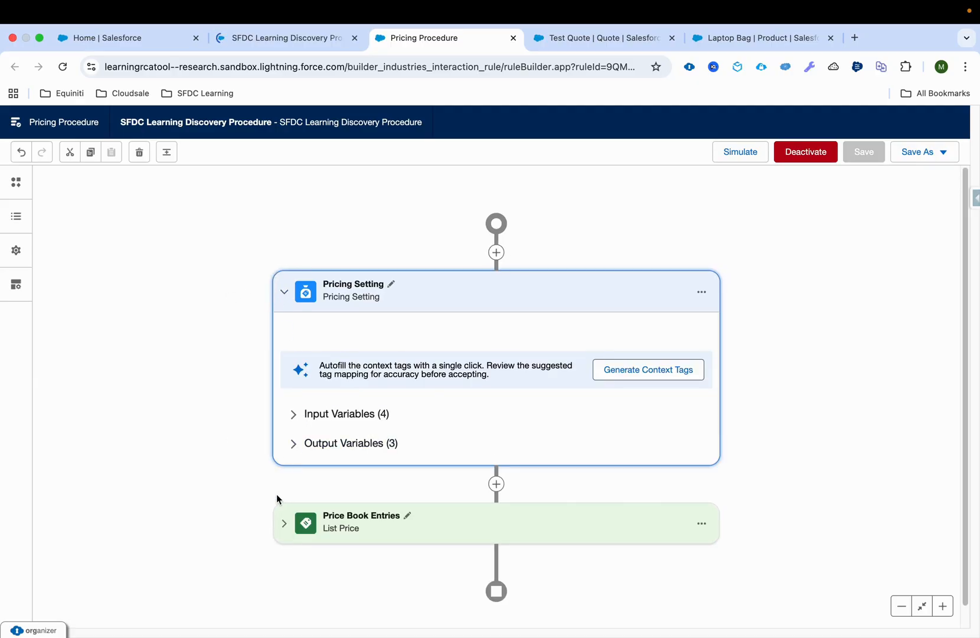
pyautogui.click(290, 533)
pyautogui.click(302, 412)
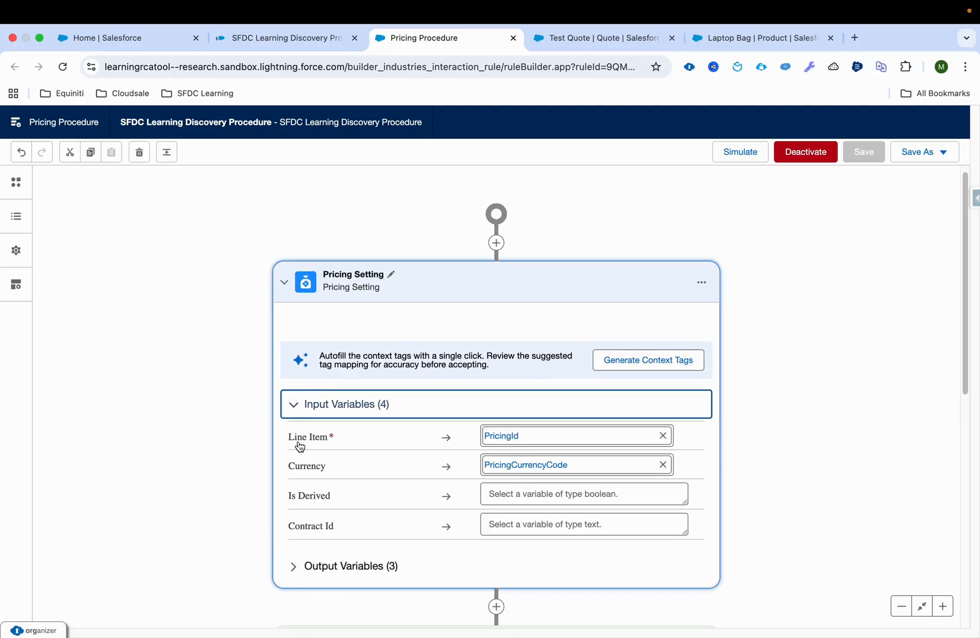
pyautogui.click(289, 566)
pyautogui.scroll(-3, 166, 334)
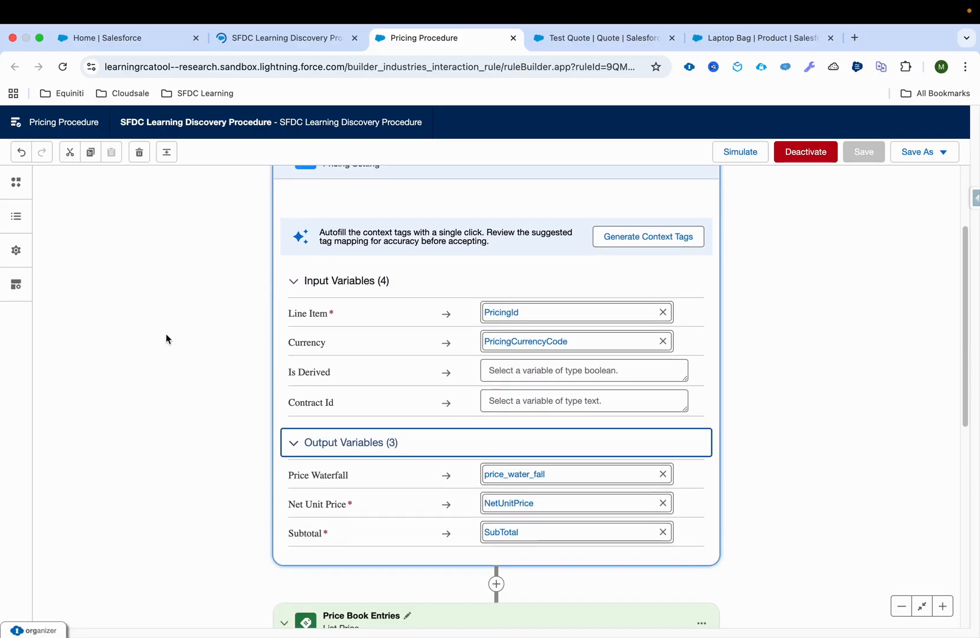
pyautogui.scroll(3, 166, 334)
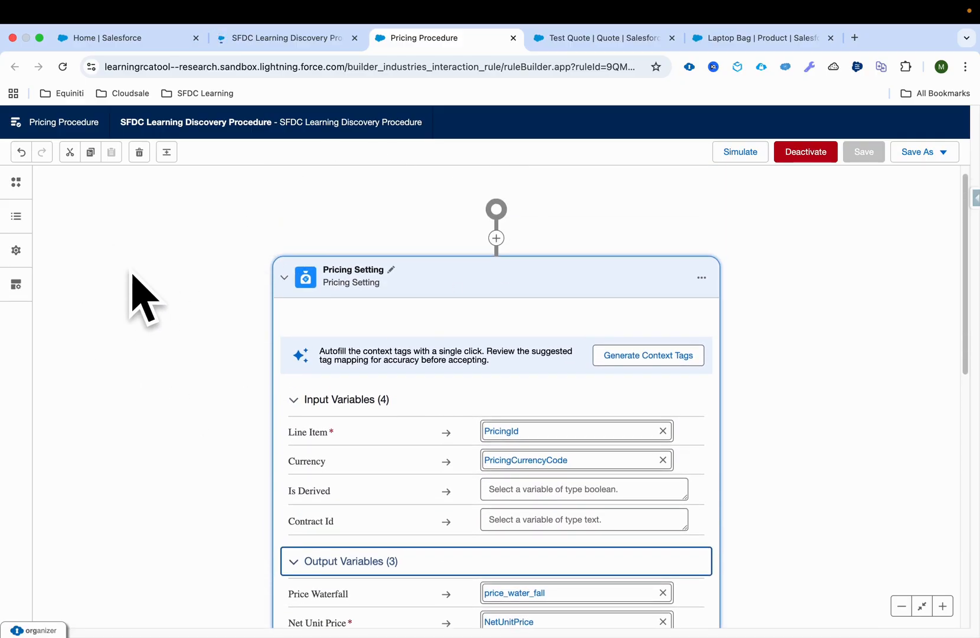
pyautogui.scroll(-5, 290, 294)
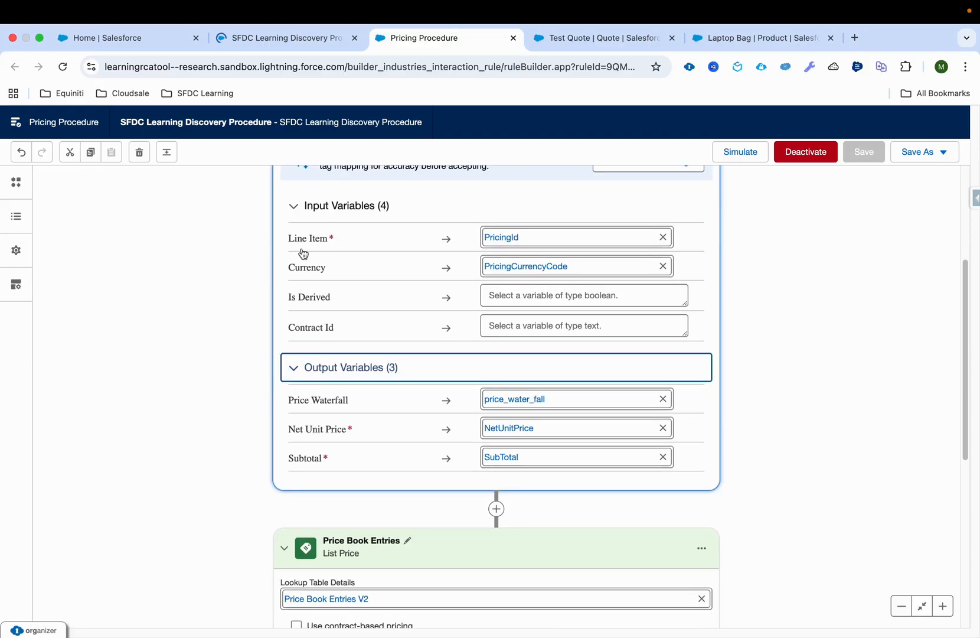
pyautogui.scroll(-7, 359, 300)
pyautogui.scroll(3, 382, 386)
pyautogui.scroll(10, 381, 386)
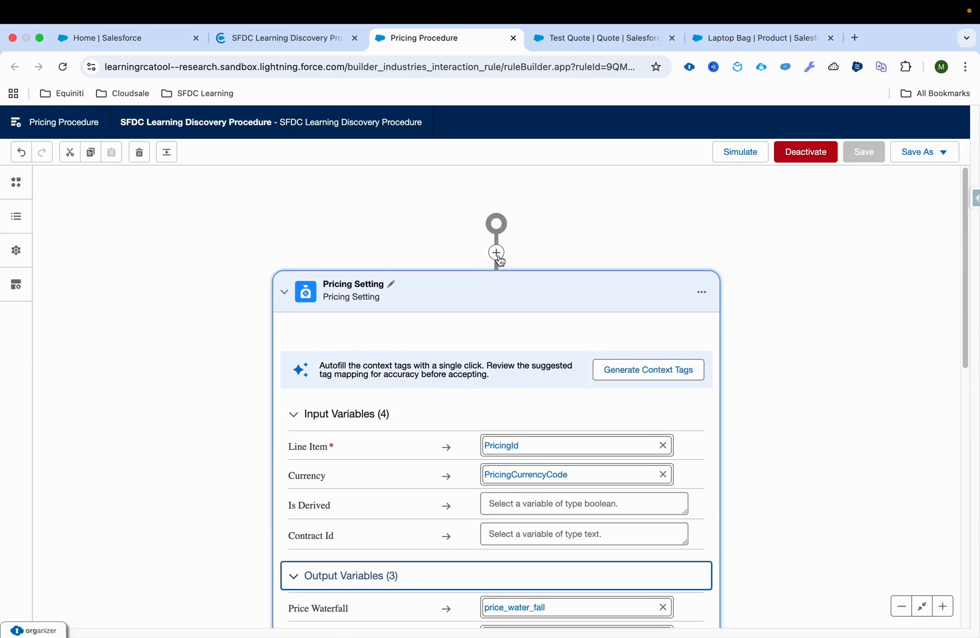
# Search the elements that can be added before Pricing Setting for "pricing se", closing the list without adding one
pyautogui.click(498, 255)
pyautogui.write('pricing se')
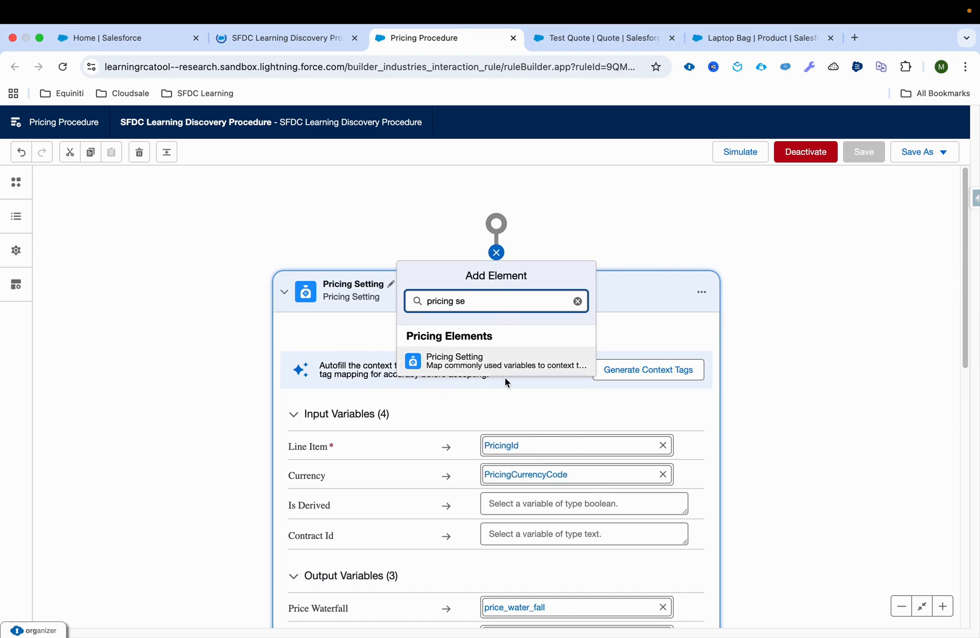
pyautogui.click(654, 284)
# Review how the Pricing Setting element's input and output variables, from Line Item to Subtotal, map to context tags
pyautogui.scroll(-1, 554, 371)
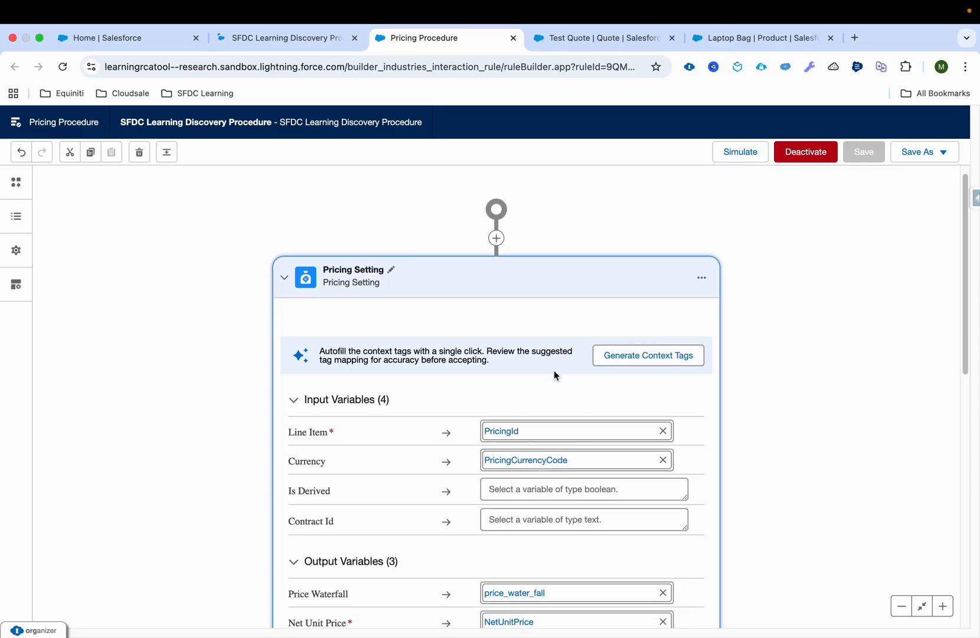
pyautogui.scroll(-1, 554, 370)
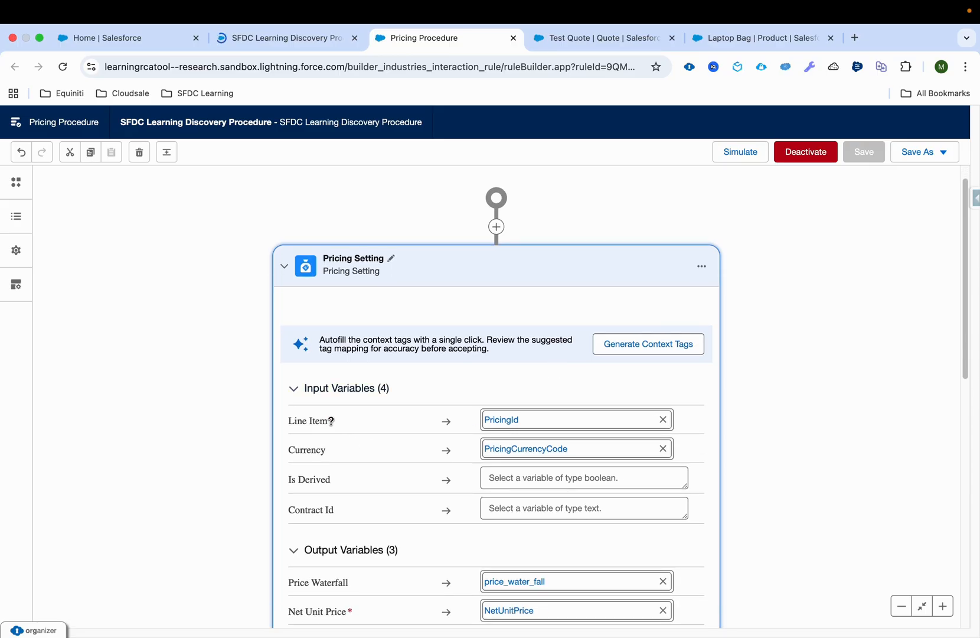
pyautogui.moveTo(331, 421)
pyautogui.scroll(-3, 130, 444)
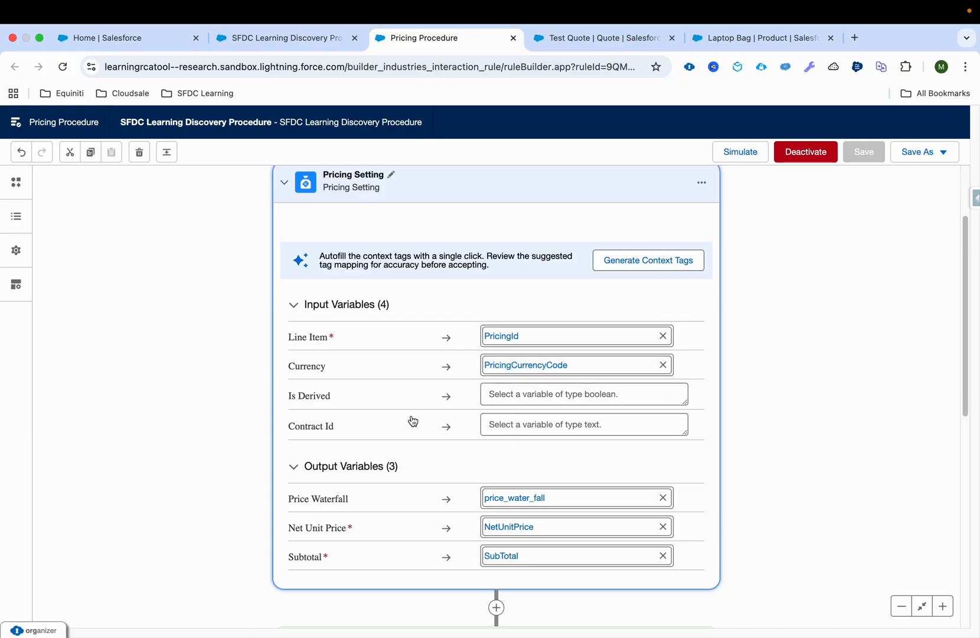
pyautogui.scroll(-2, 292, 446)
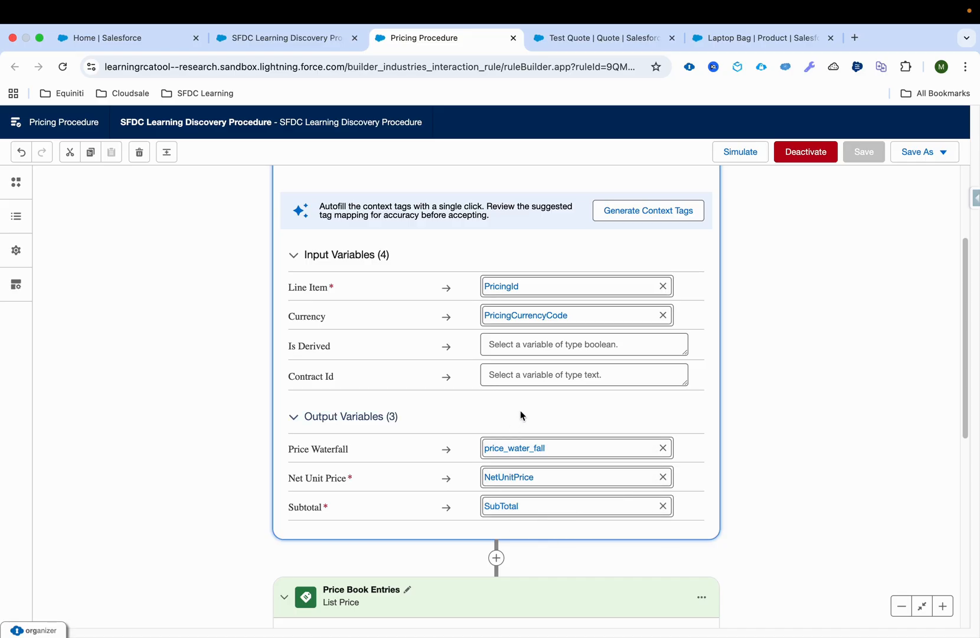
# Browse the available pricing elements and the procedure's Promotion__std and Catalog resource variables
pyautogui.click(6, 181)
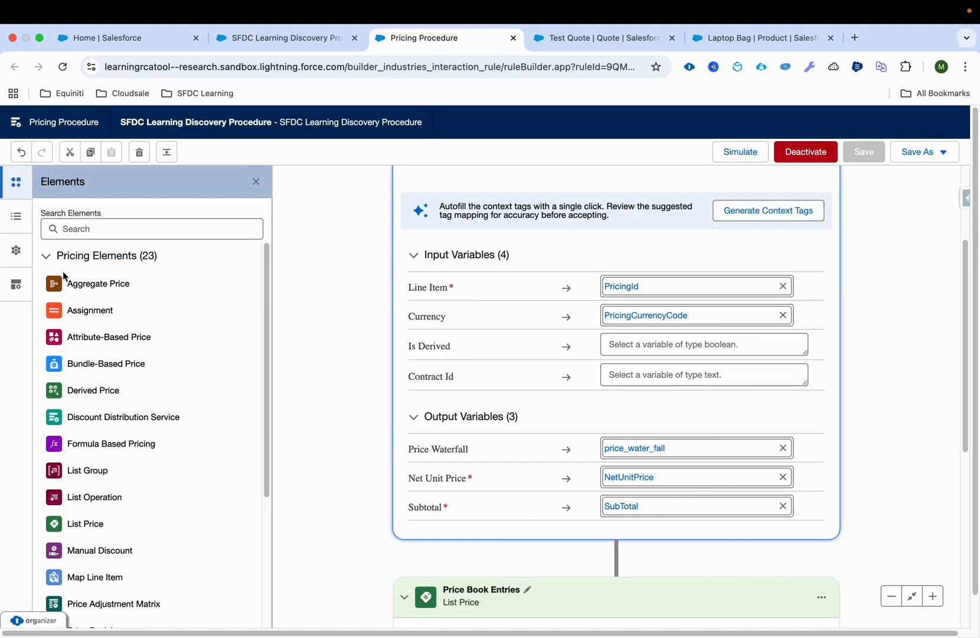
pyautogui.scroll(-4, 78, 525)
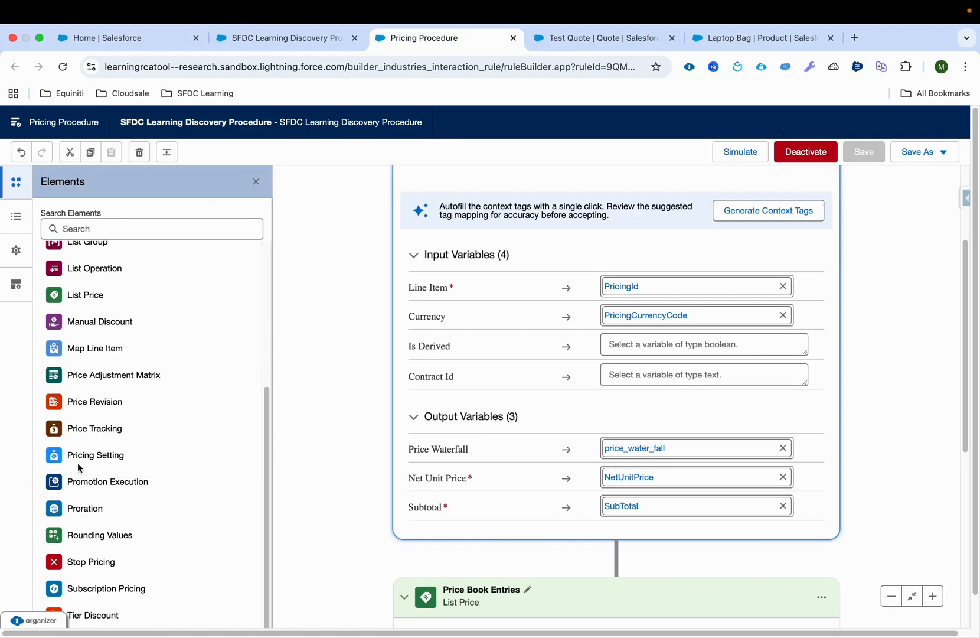
pyautogui.click(16, 216)
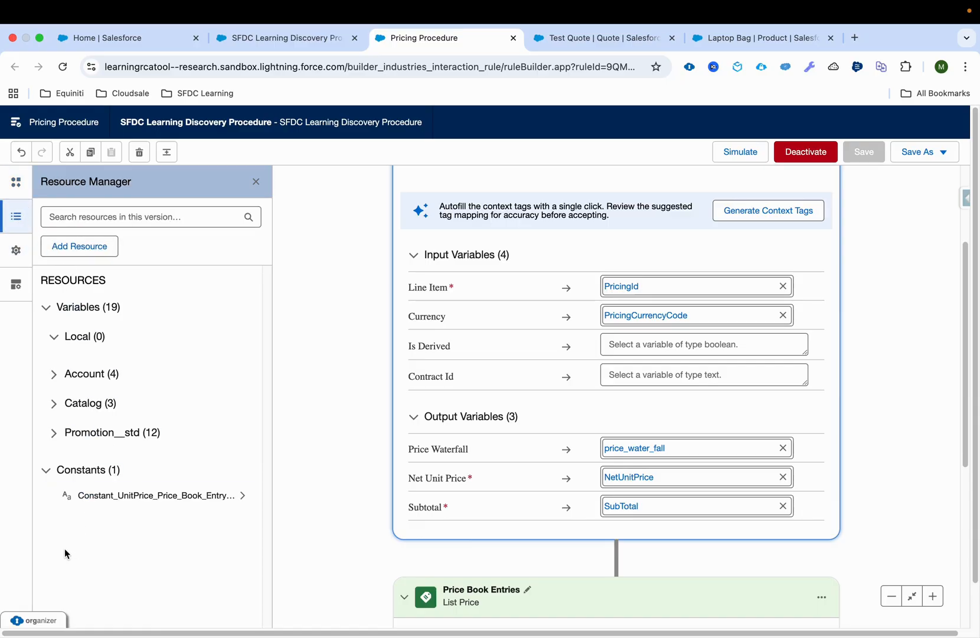
pyautogui.click(50, 432)
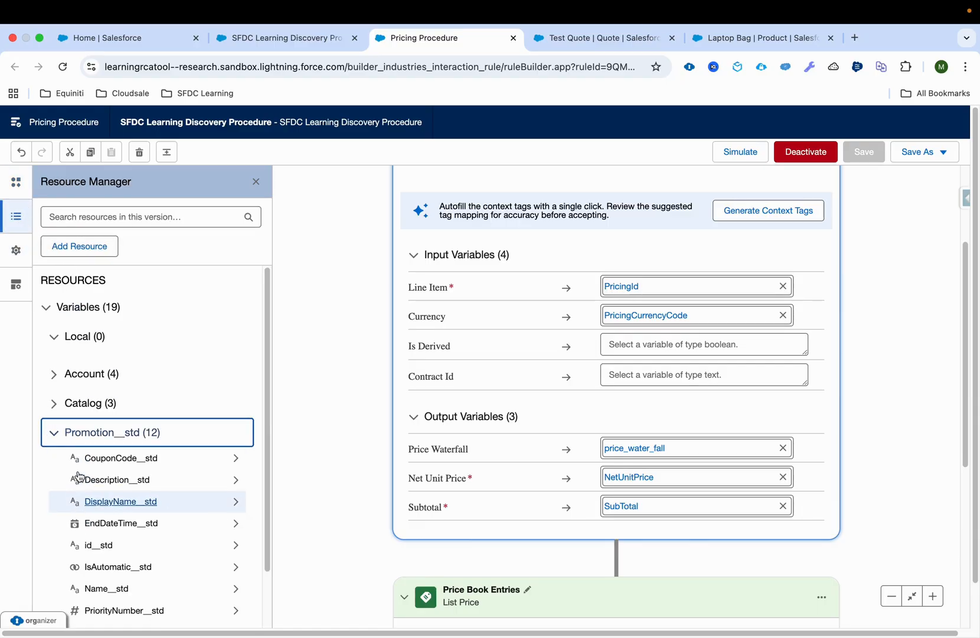
pyautogui.click(55, 404)
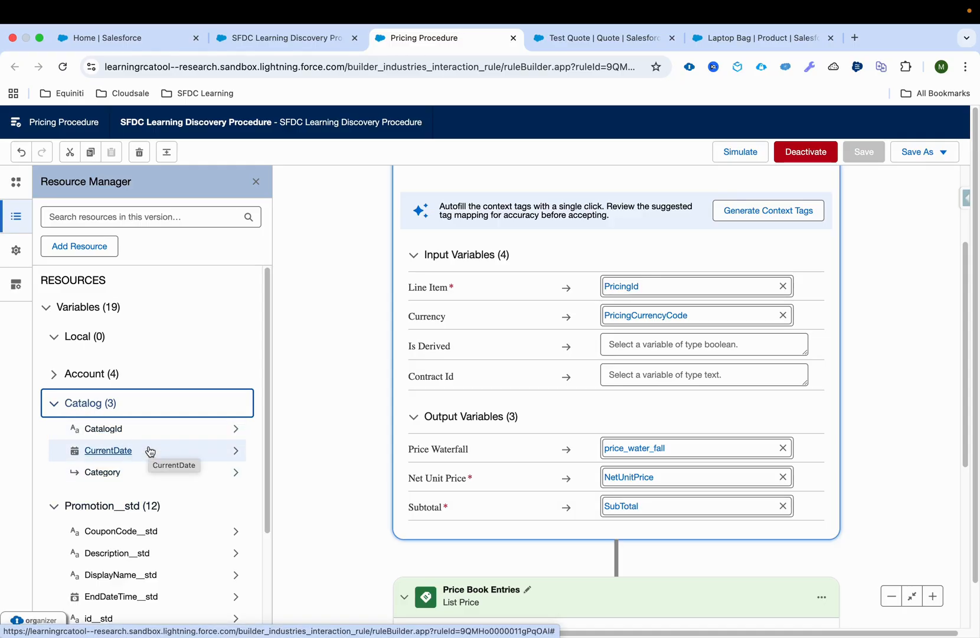
pyautogui.click(254, 180)
# Review the Price Book Entries element's lookup table with its input and output rule variables
pyautogui.scroll(-5, 200, 298)
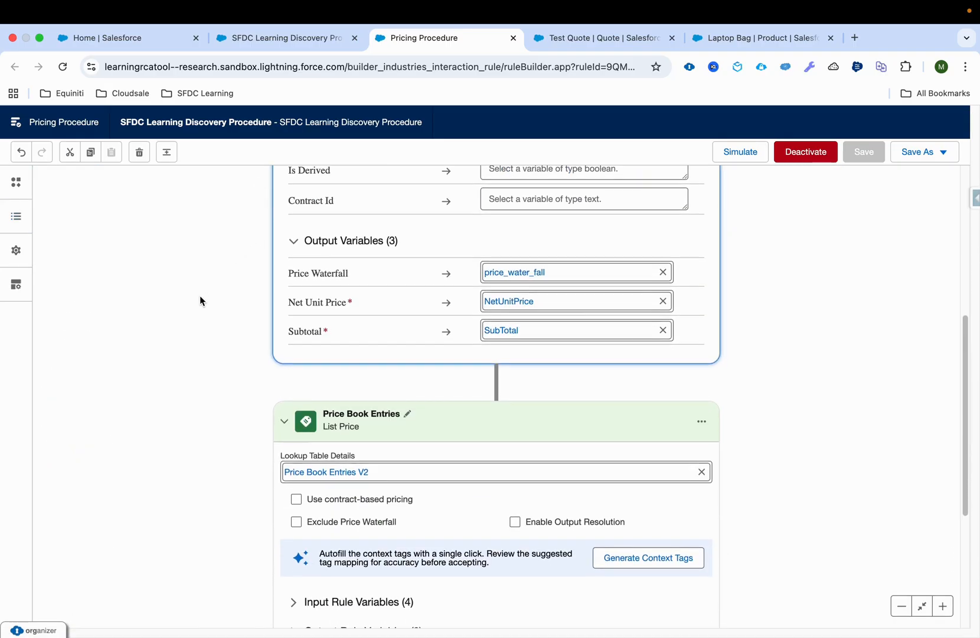
pyautogui.scroll(-3, 200, 302)
pyautogui.click(312, 445)
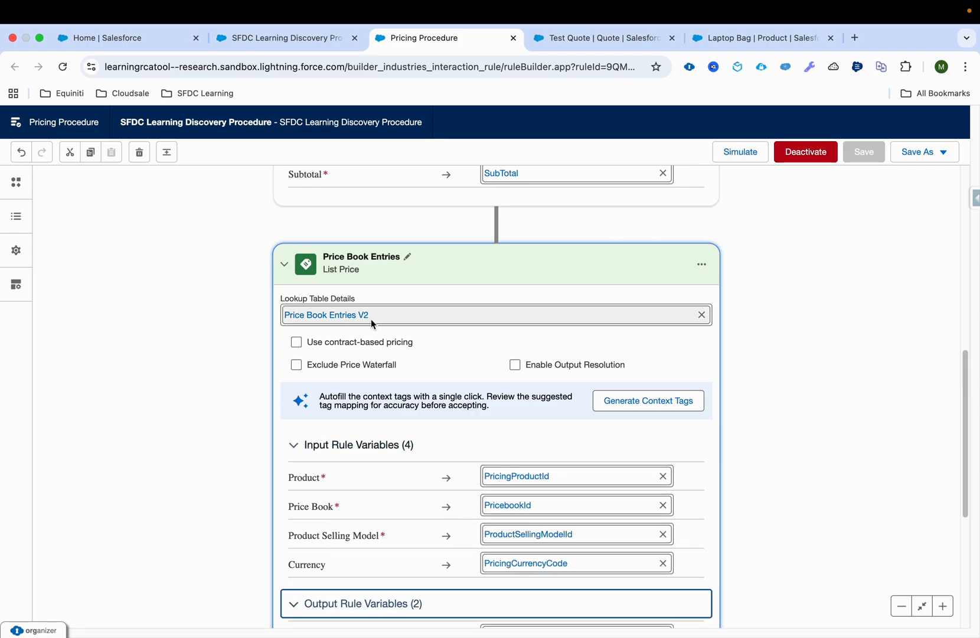
pyautogui.scroll(-2, 257, 323)
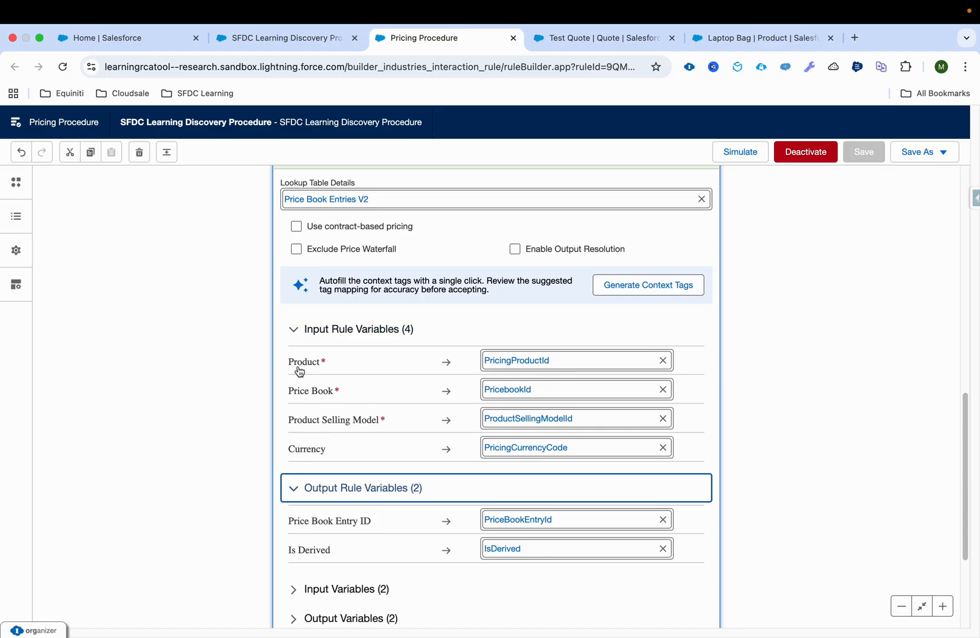
# Drill down through Catalog and Category to PricingProduct in the Resource Manager and examine its variables
pyautogui.click(16, 182)
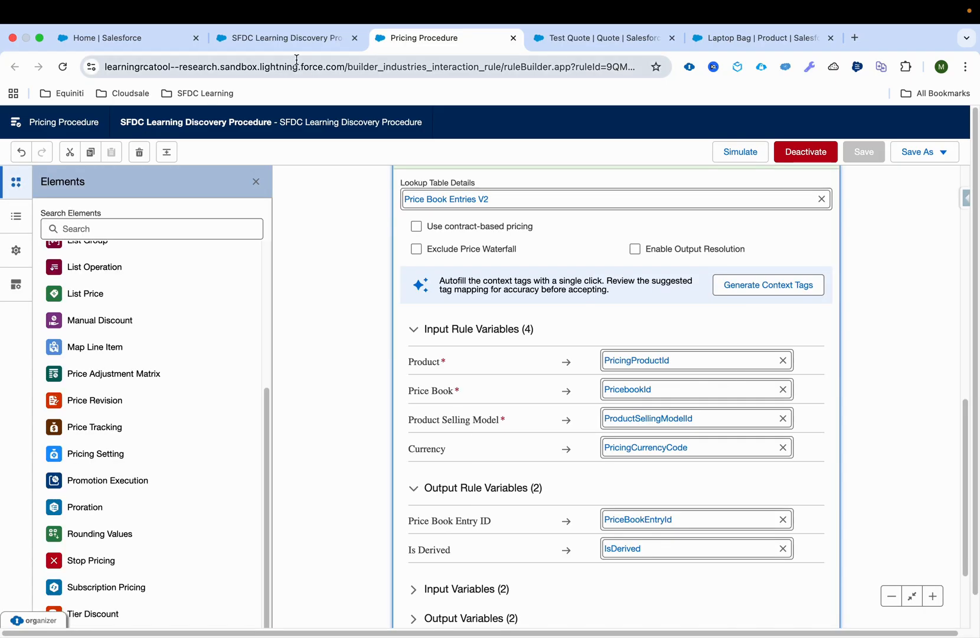
pyautogui.click(16, 216)
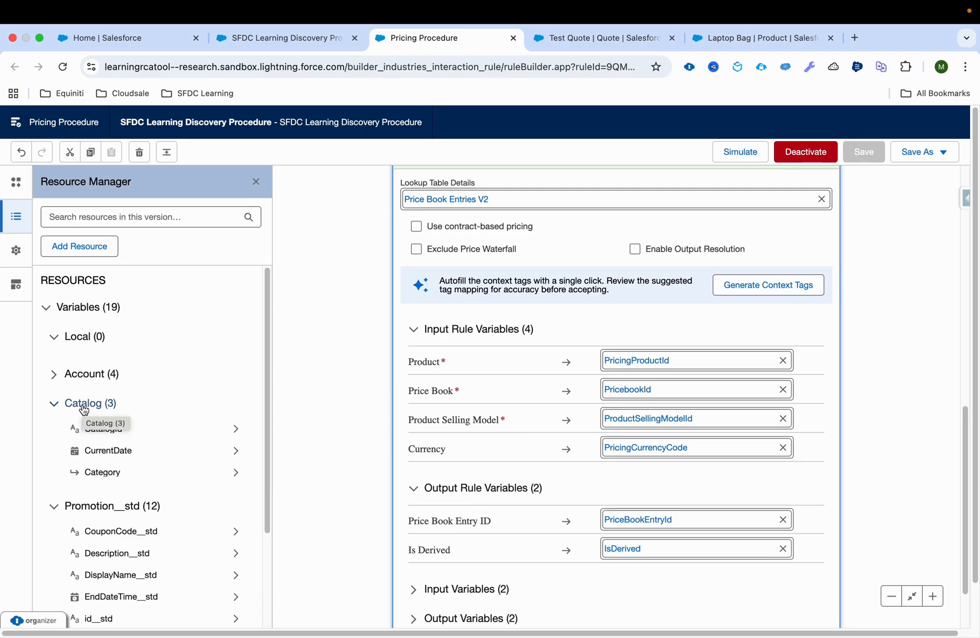
pyautogui.click(236, 434)
pyautogui.click(48, 179)
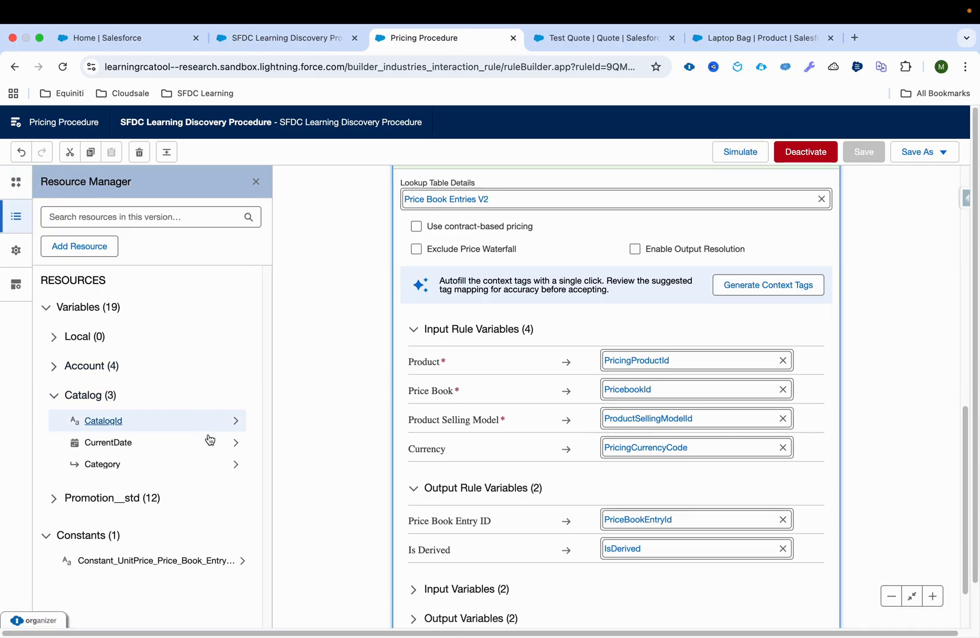
pyautogui.click(106, 464)
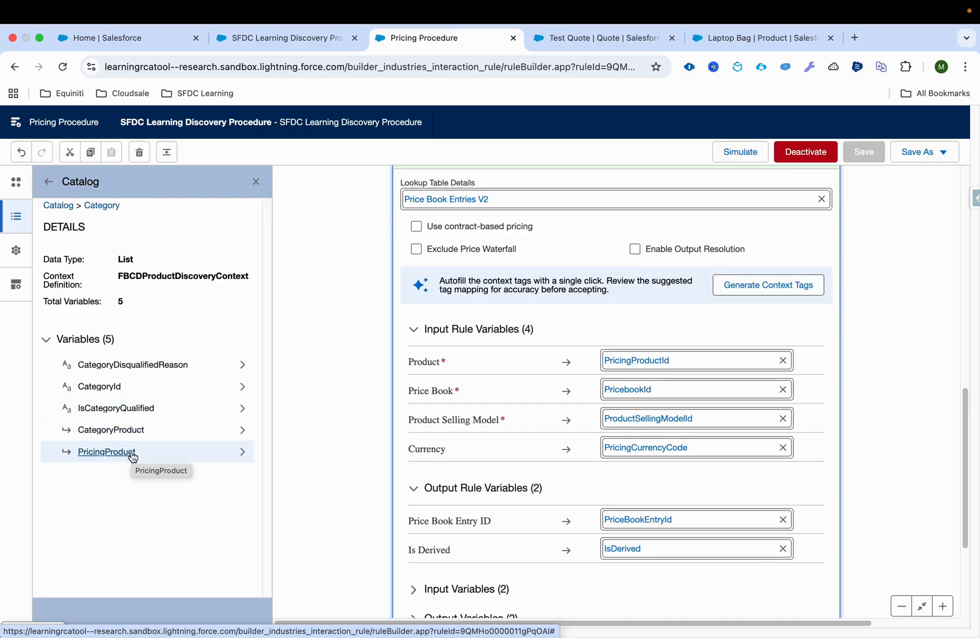
pyautogui.click(132, 455)
pyautogui.scroll(-3, 136, 434)
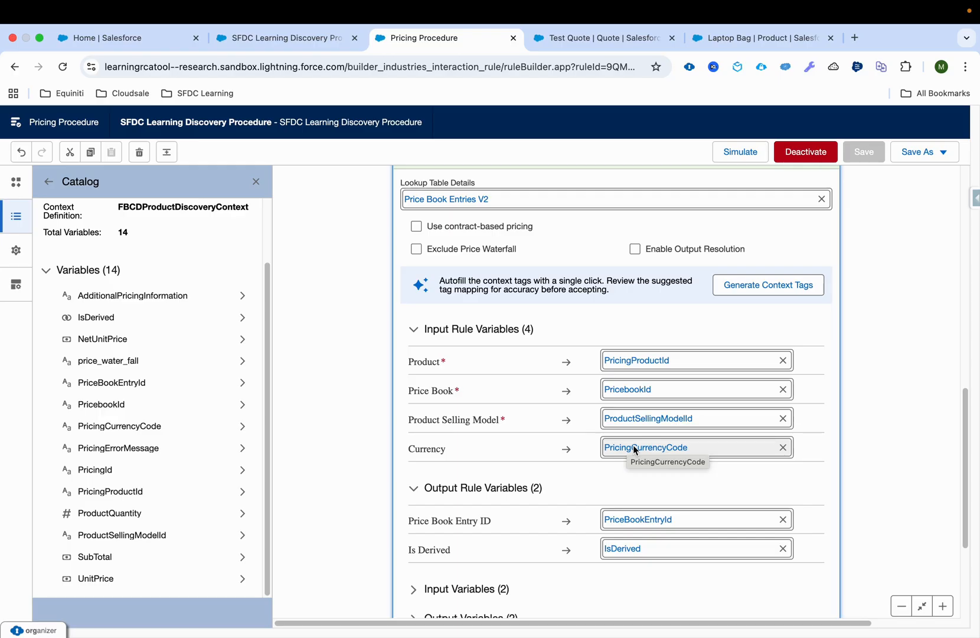
# Expand the Price Book Entries element's input and output variables and review the Quantity, List Price Field, List Price and Subtotal mappings
pyautogui.scroll(-3, 497, 512)
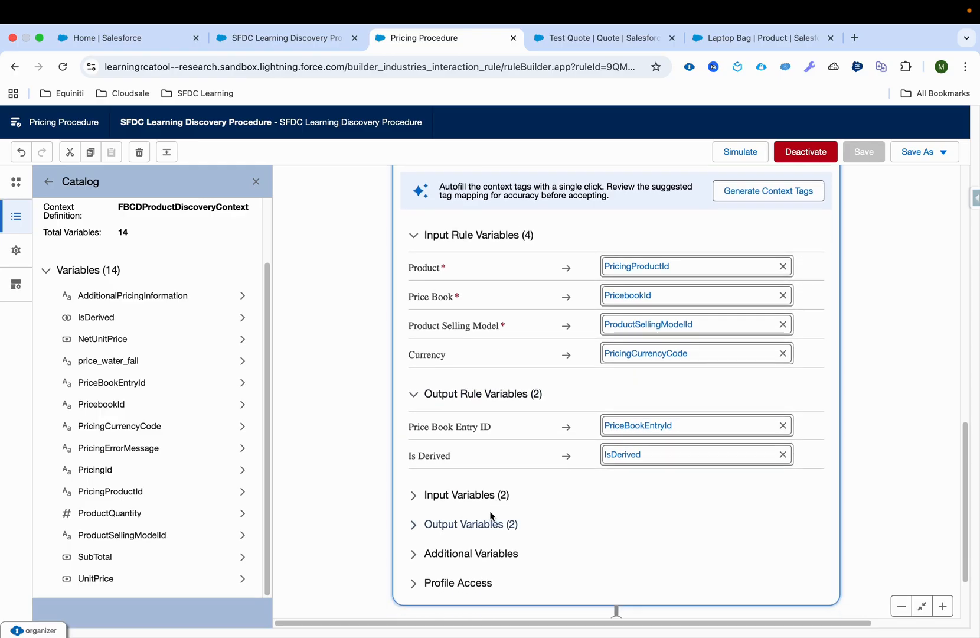
pyautogui.click(469, 496)
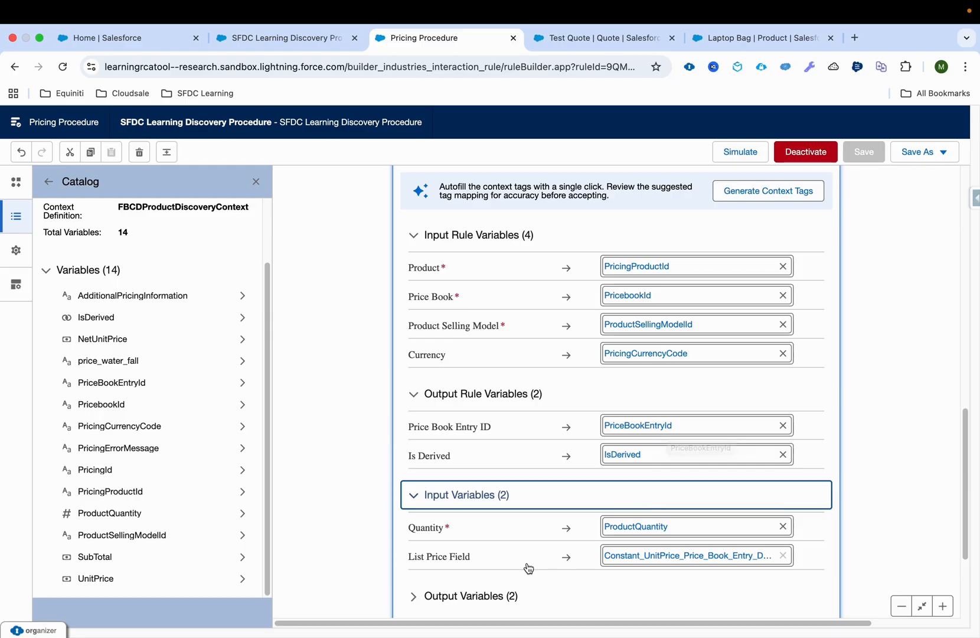
pyautogui.click(418, 595)
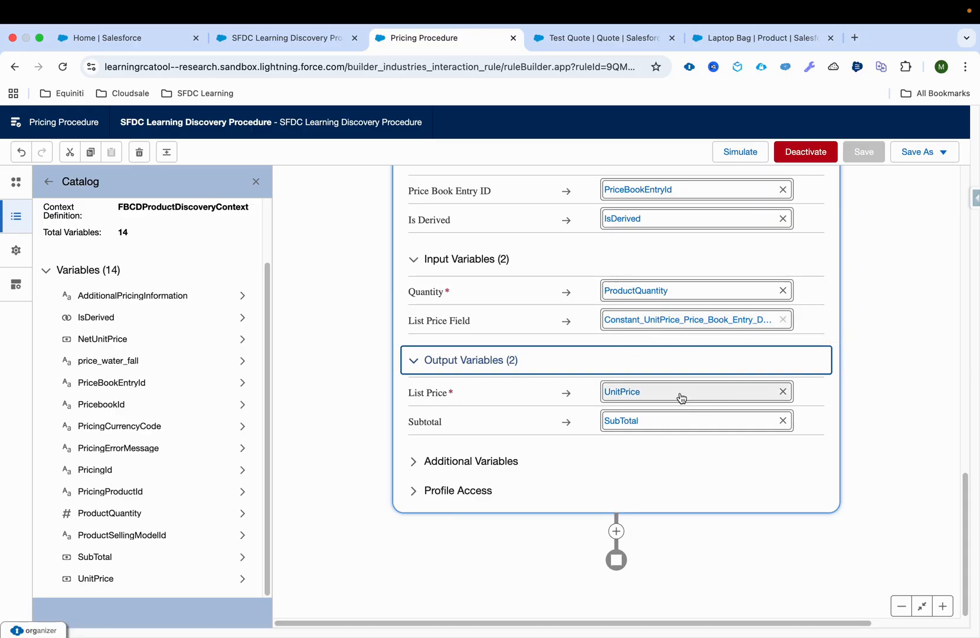
pyautogui.scroll(2, 471, 308)
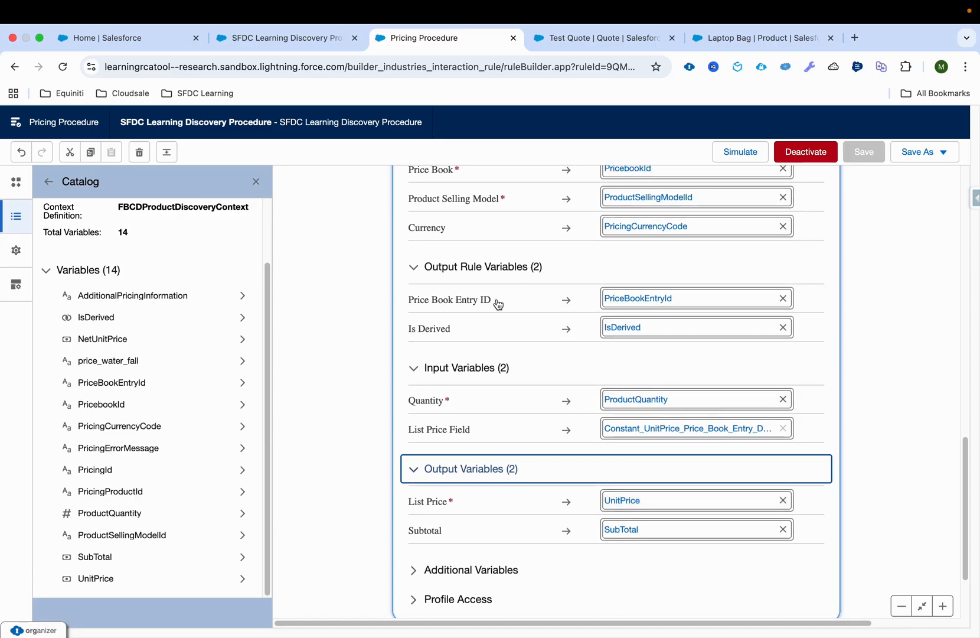
pyautogui.scroll(-1, 476, 413)
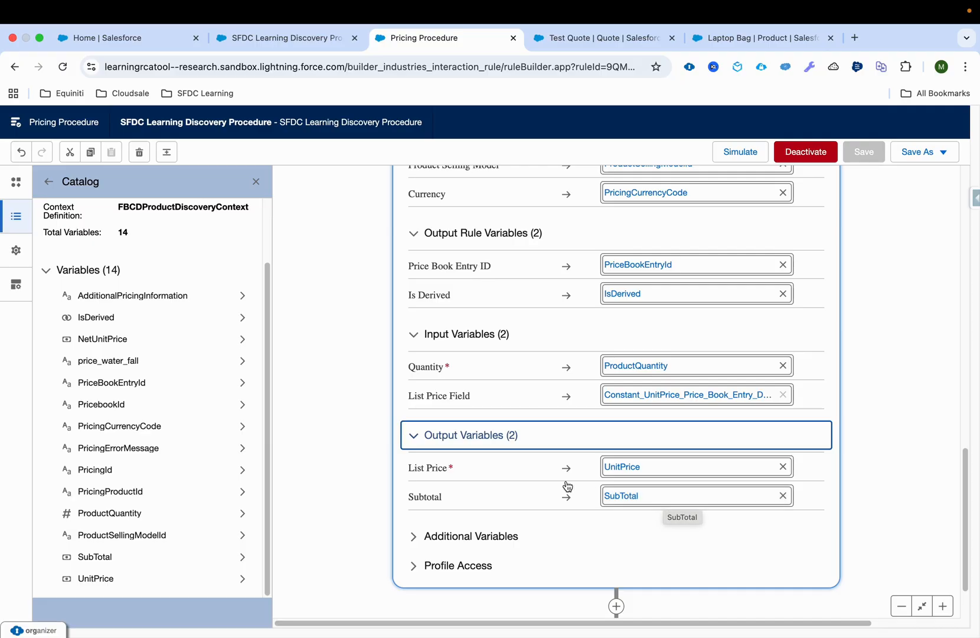
pyautogui.scroll(1, 566, 484)
pyautogui.scroll(1, 567, 486)
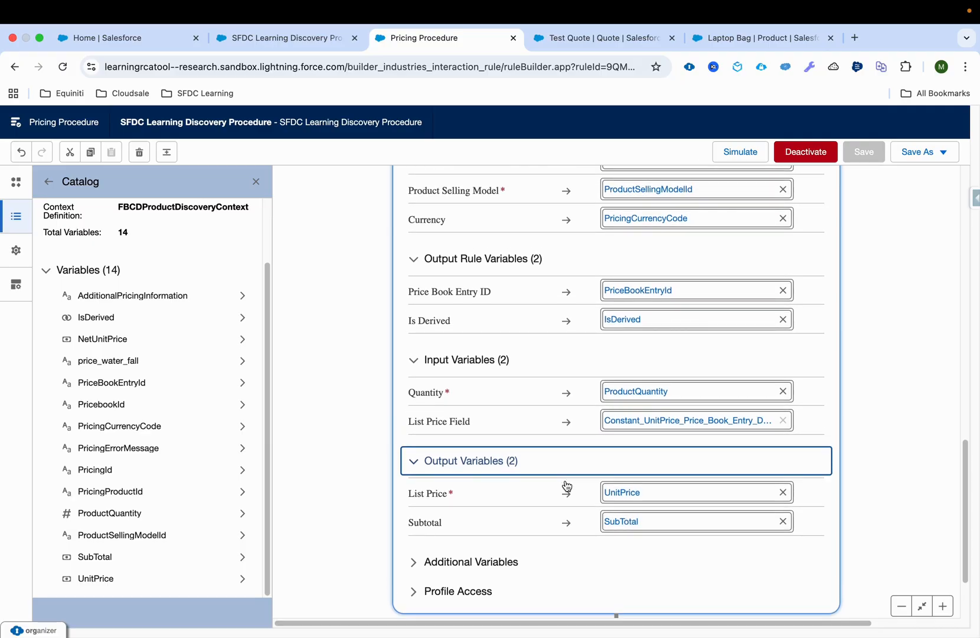
# View the pricing elements that can be inserted directly above the Price Book Entries element and dismiss the list
pyautogui.scroll(10, 567, 485)
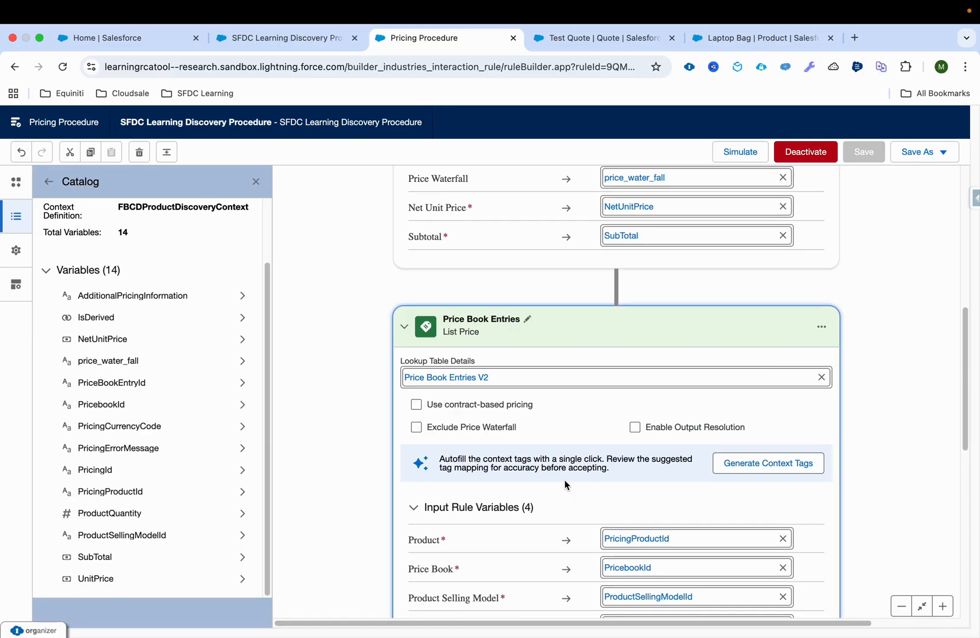
pyautogui.scroll(10, 565, 479)
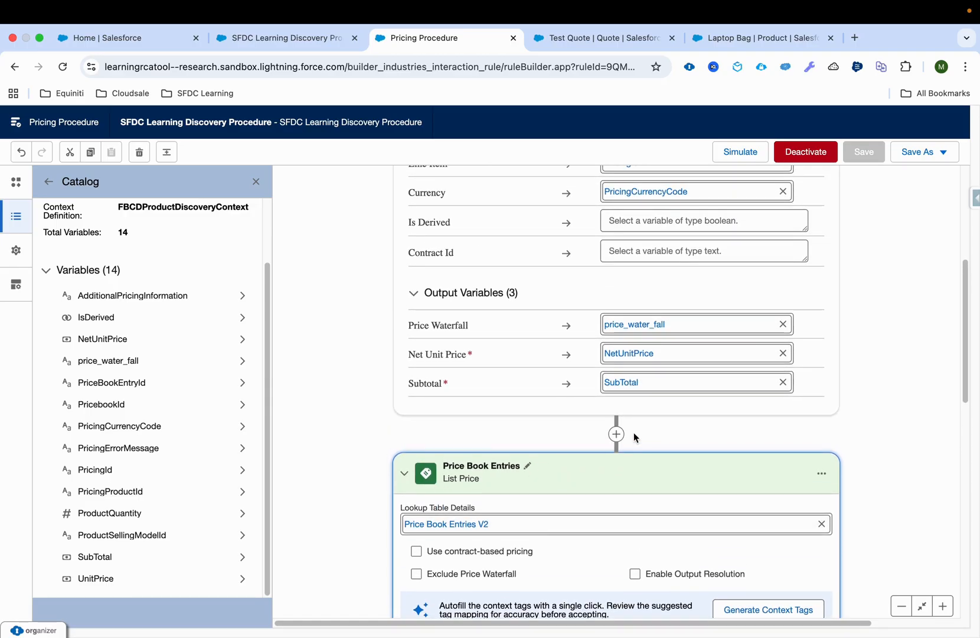
pyautogui.click(616, 434)
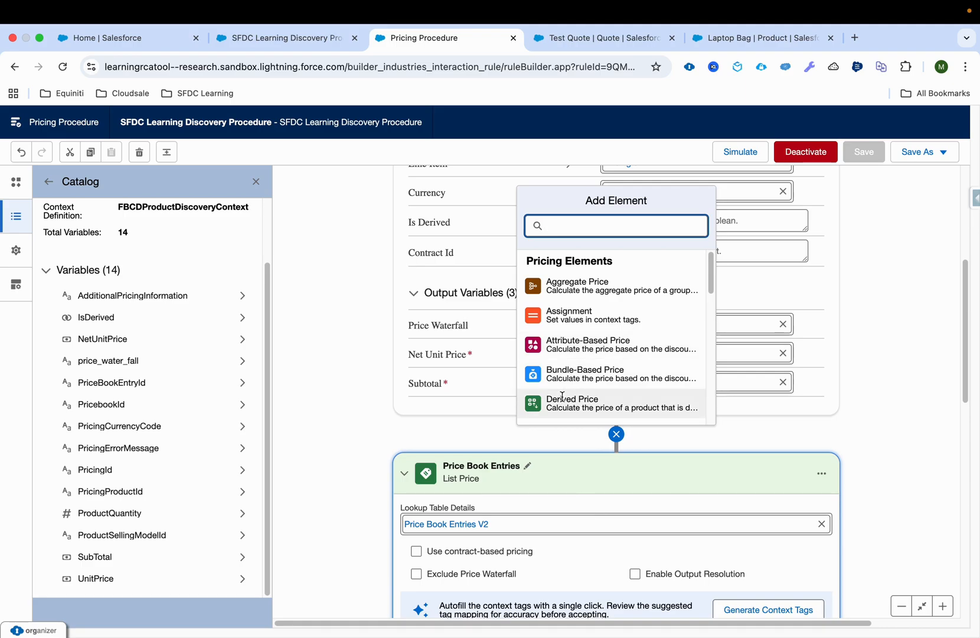
pyautogui.click(438, 432)
pyautogui.scroll(5, 438, 432)
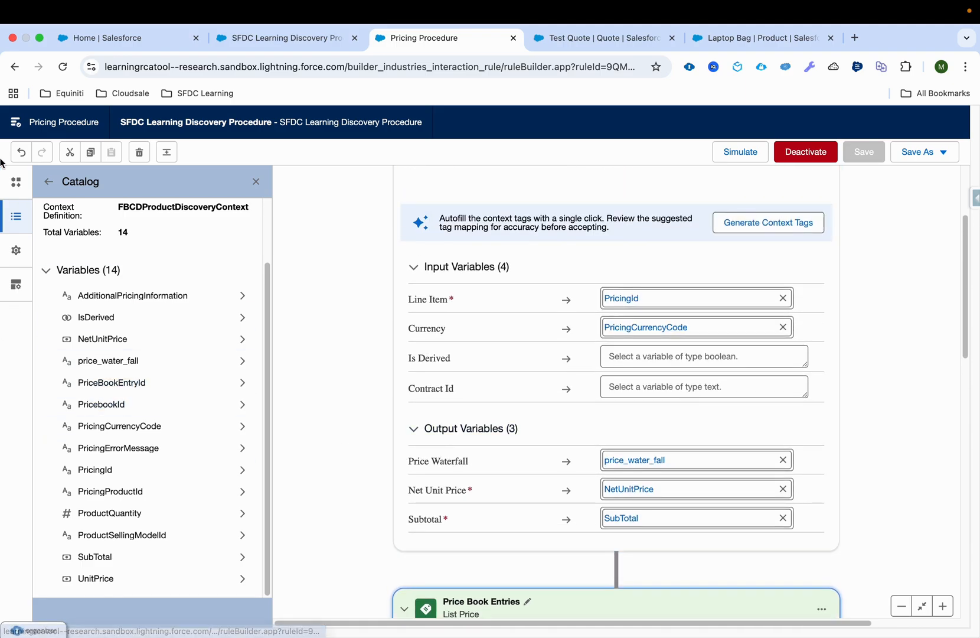
# Try adding a List Price element above the Price Book Entries element and delete it again
pyautogui.click(16, 182)
pyautogui.scroll(3, 99, 325)
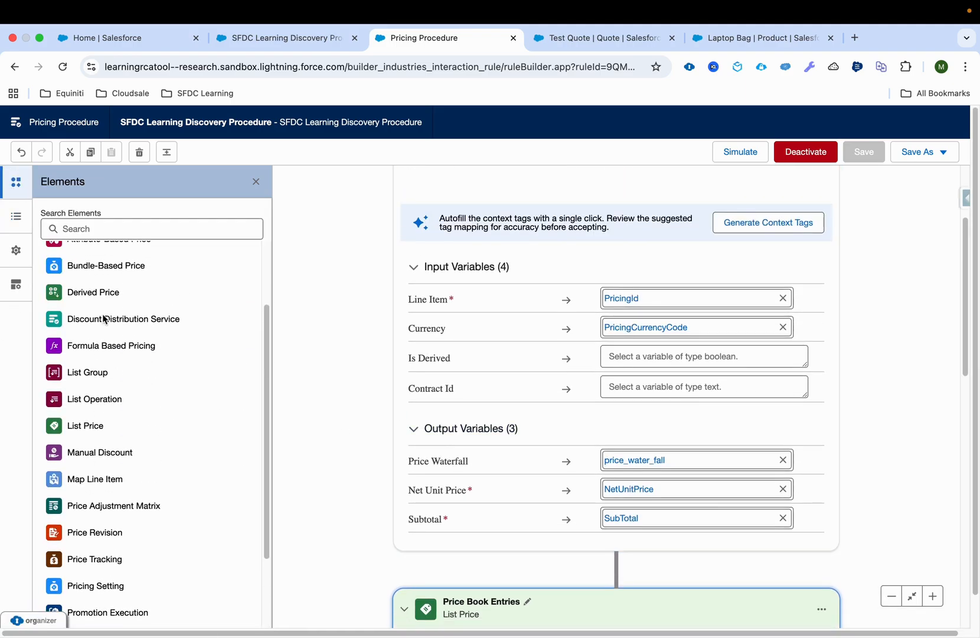
pyautogui.click(84, 423)
pyautogui.moveTo(88, 422); pyautogui.dragTo(679, 554)
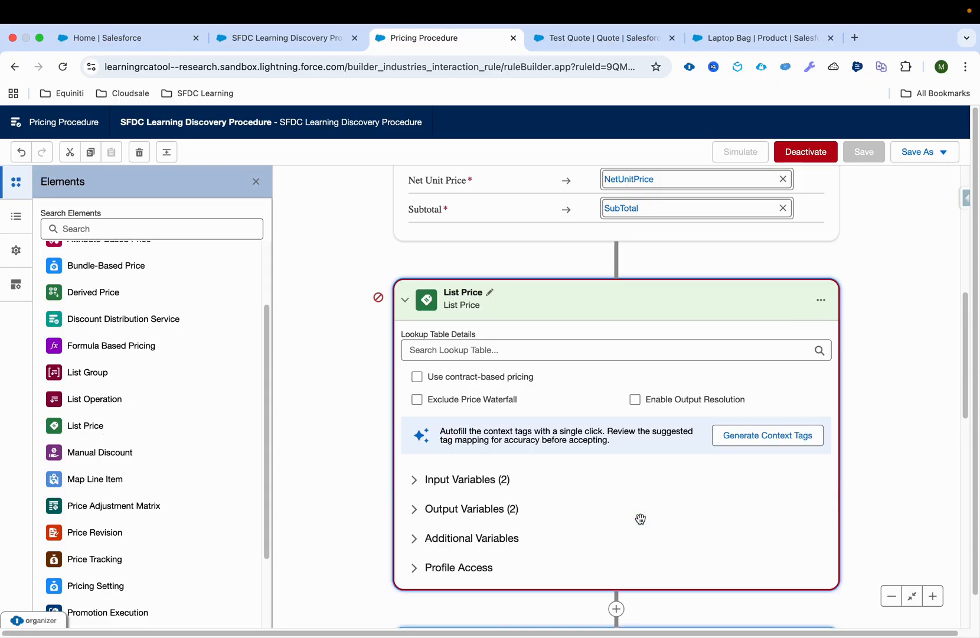
pyautogui.click(821, 426)
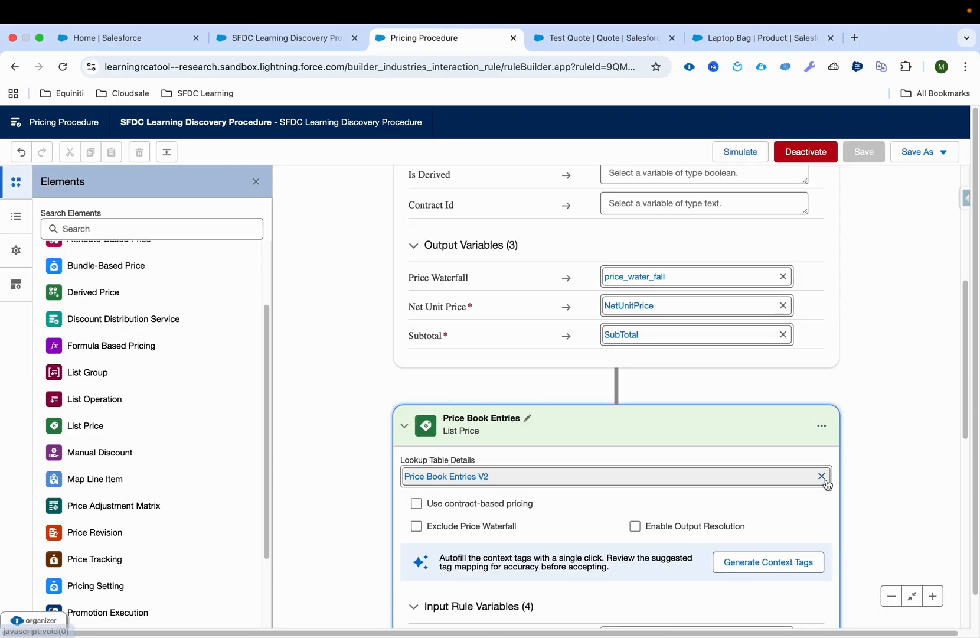
pyautogui.scroll(-1, 850, 364)
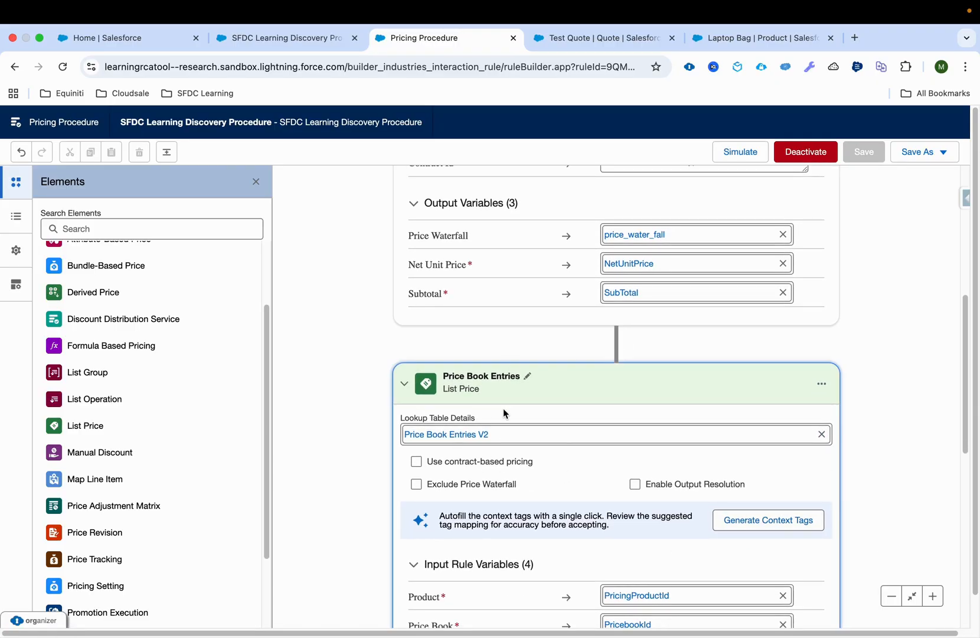
# Open the simulation for the SFDC Learning Discovery Procedure and go to its PricingProduct input variables
pyautogui.scroll(-1, 501, 411)
pyautogui.scroll(-3, 485, 390)
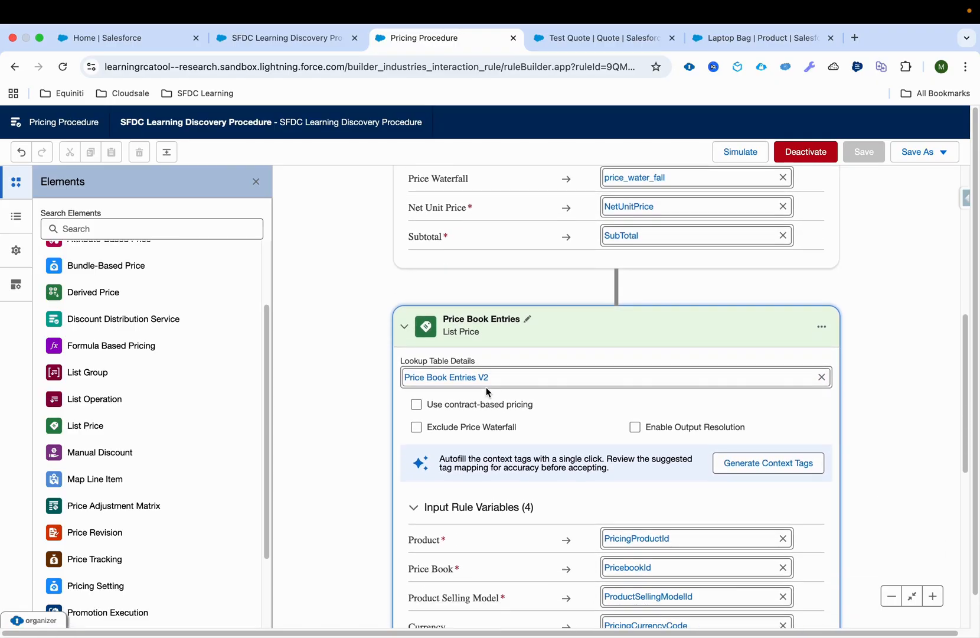
pyautogui.scroll(-9, 462, 553)
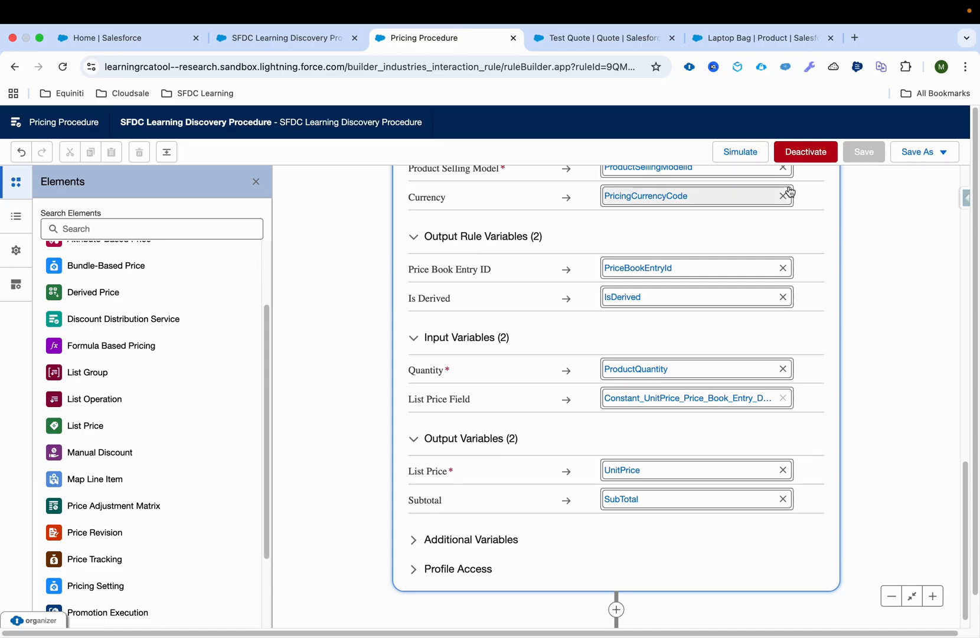
pyautogui.click(755, 153)
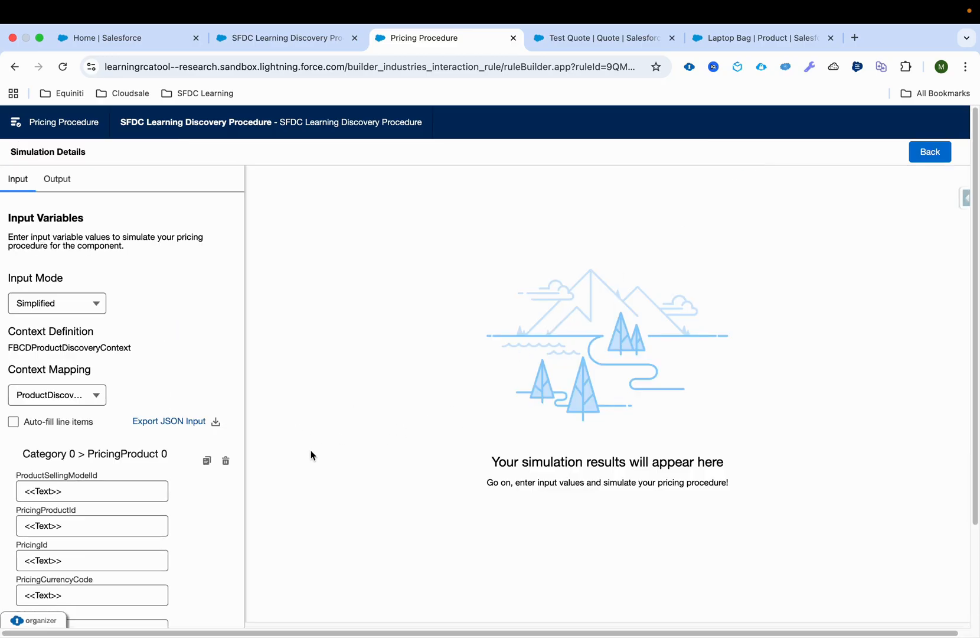
pyautogui.scroll(-3, 131, 499)
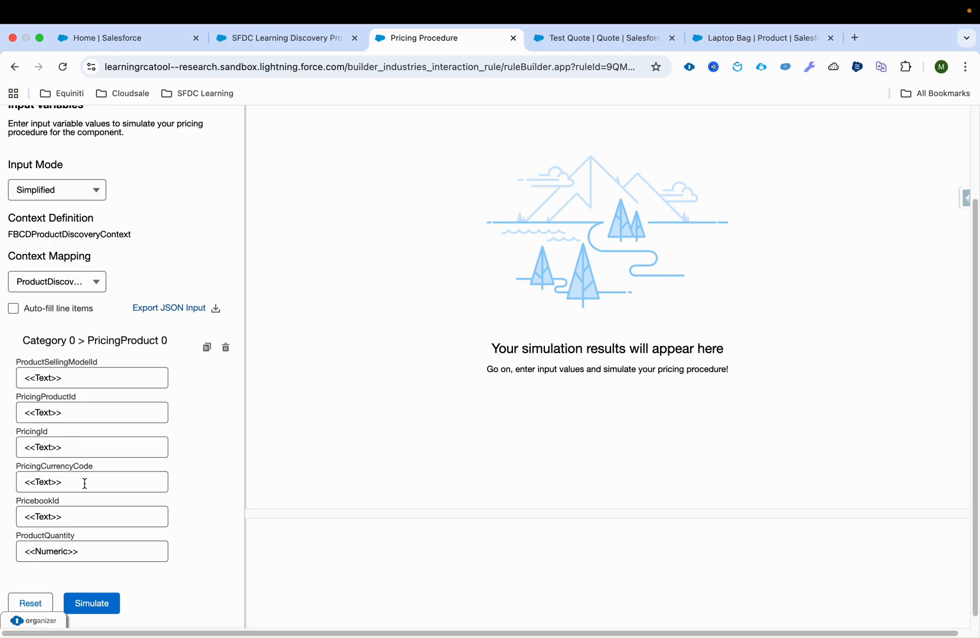
pyautogui.moveTo(70, 484); pyautogui.dragTo(7, 482)
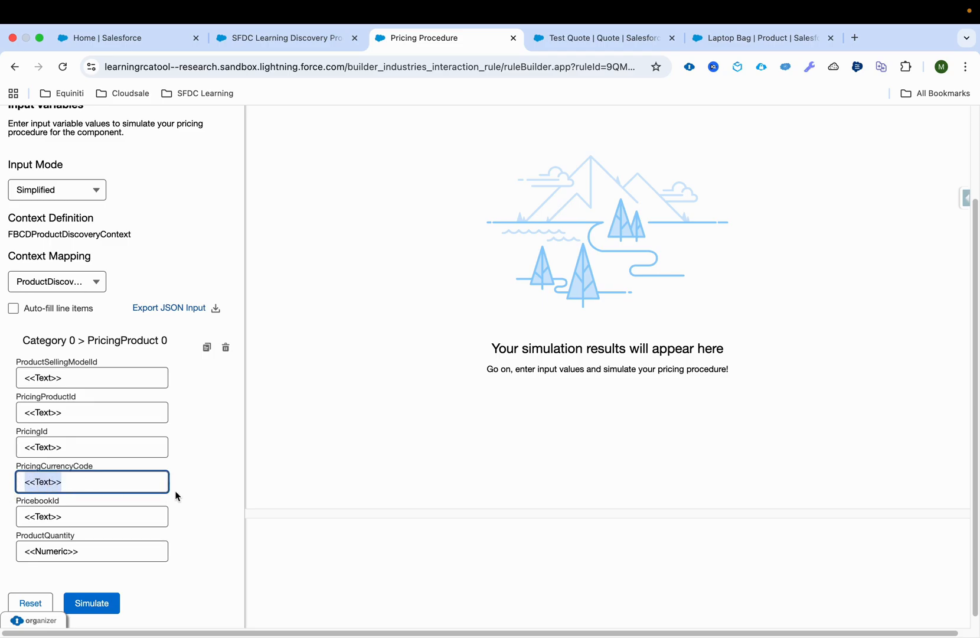
# Copy the record ID of the Laptop Bag's One Time product selling model into the simulation's ProductSellingModelId input
pyautogui.click(785, 39)
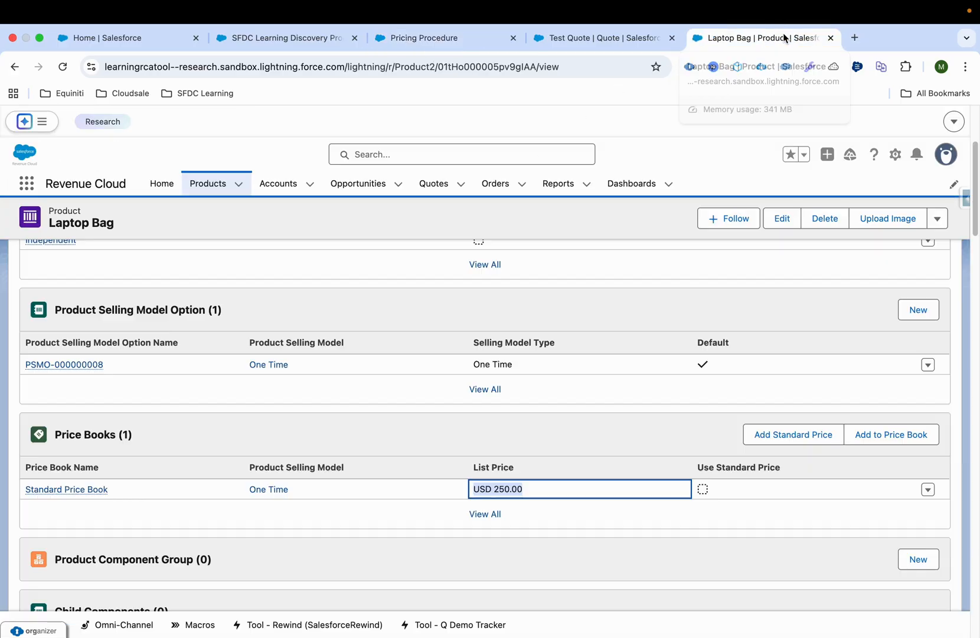
pyautogui.click(284, 361)
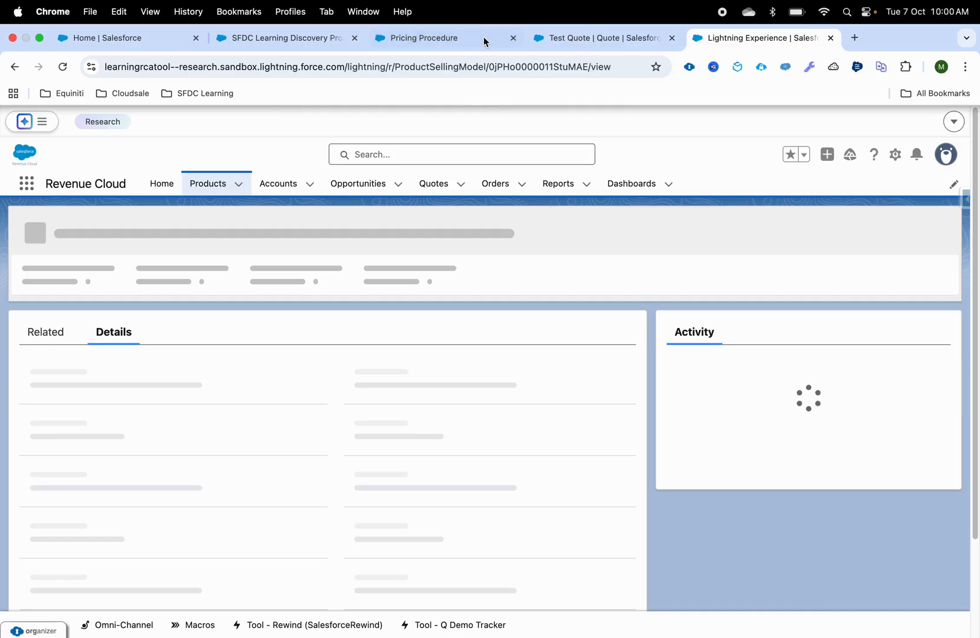
pyautogui.doubleClick(527, 66)
pyautogui.hotkey('ctrl', 'c')
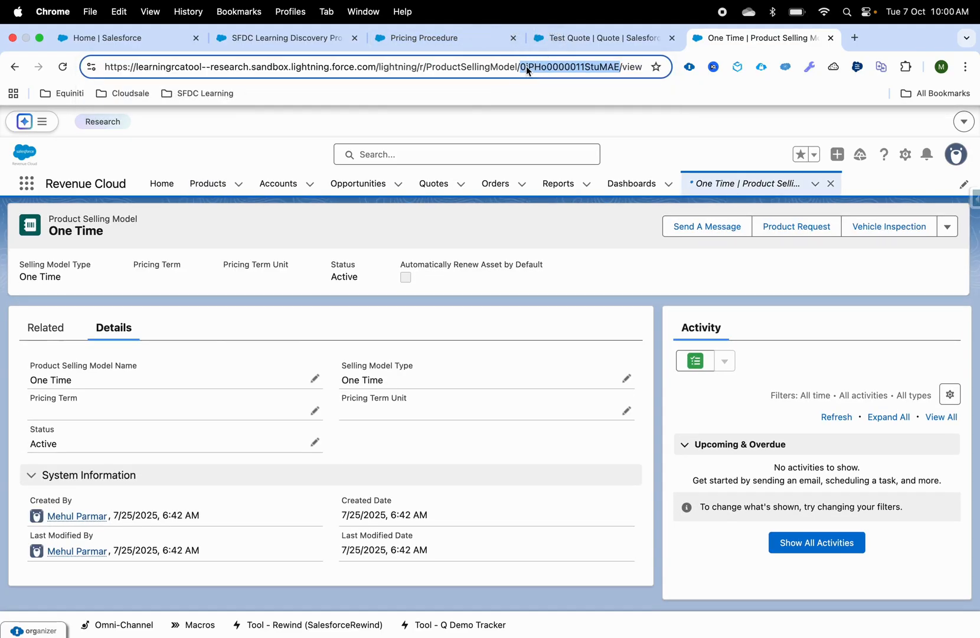
pyautogui.click(553, 40)
pyautogui.click(402, 39)
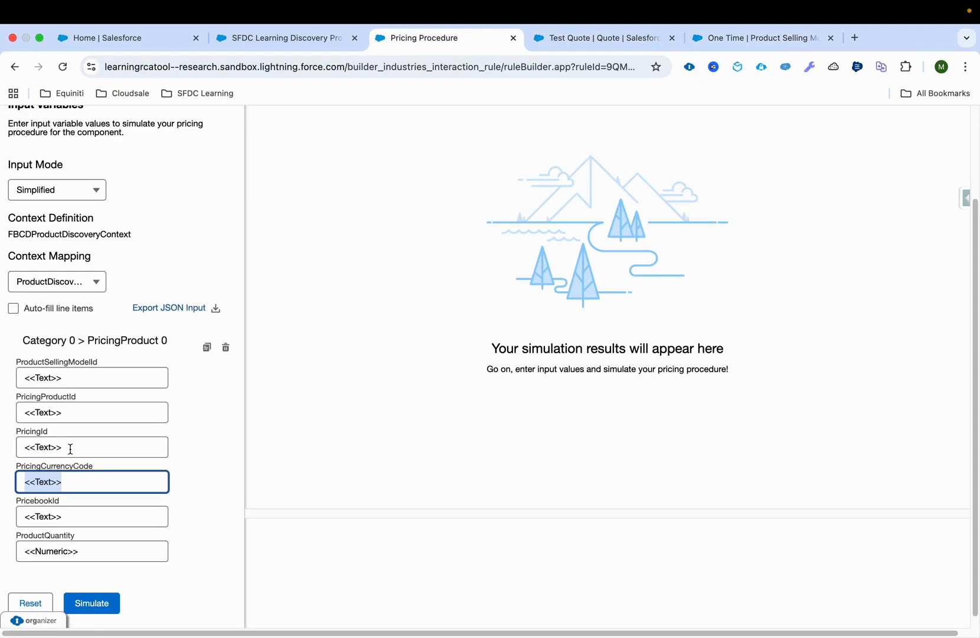
pyautogui.click(86, 378)
pyautogui.hotkey('ctrl', 'v')
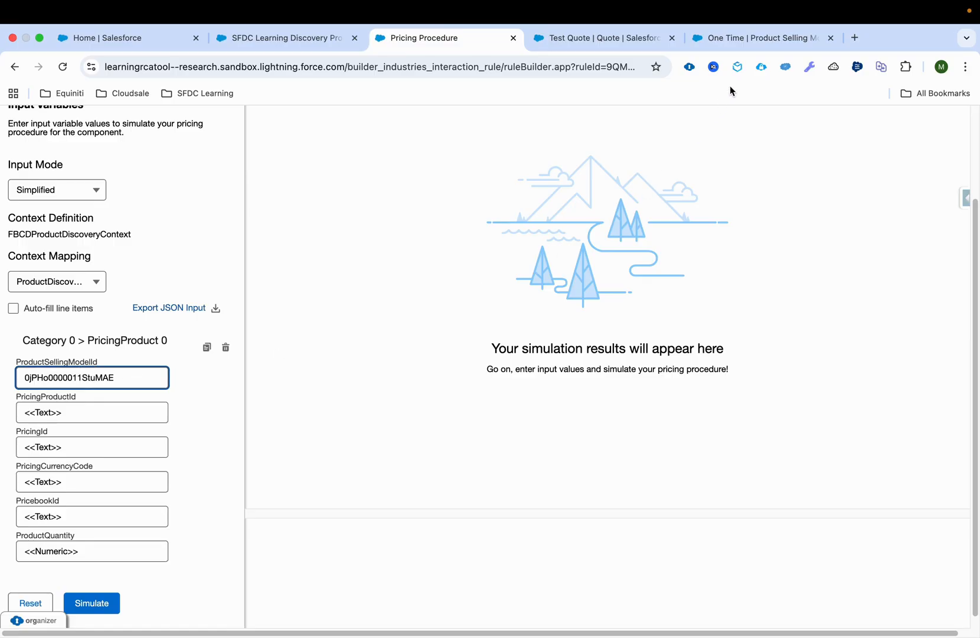
# Copy the Laptop Bag product's record ID into the simulation's PricingProductId input
pyautogui.click(750, 39)
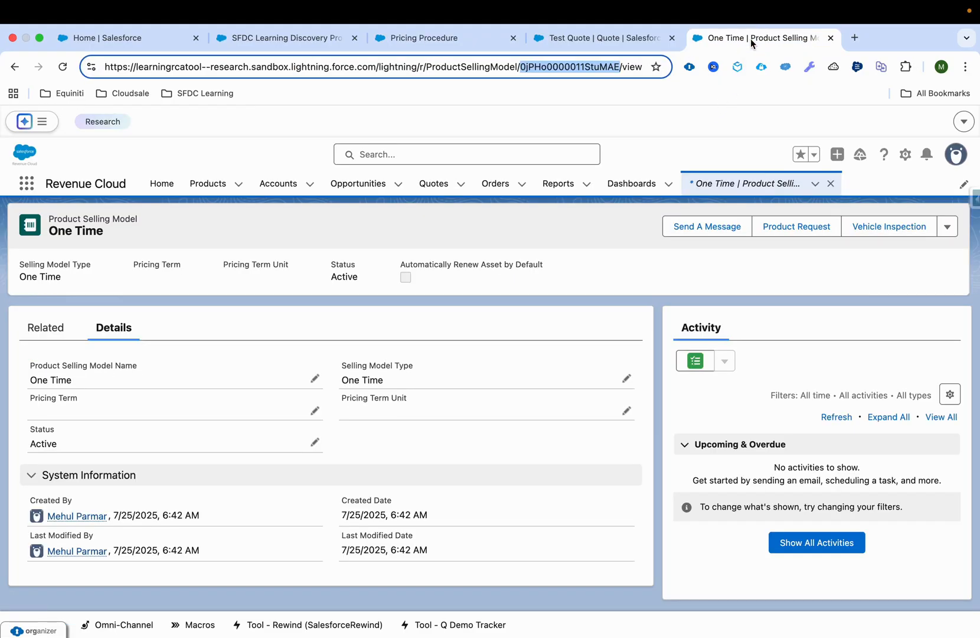
pyautogui.click(15, 66)
pyautogui.doubleClick(460, 70)
pyautogui.press('super+c')
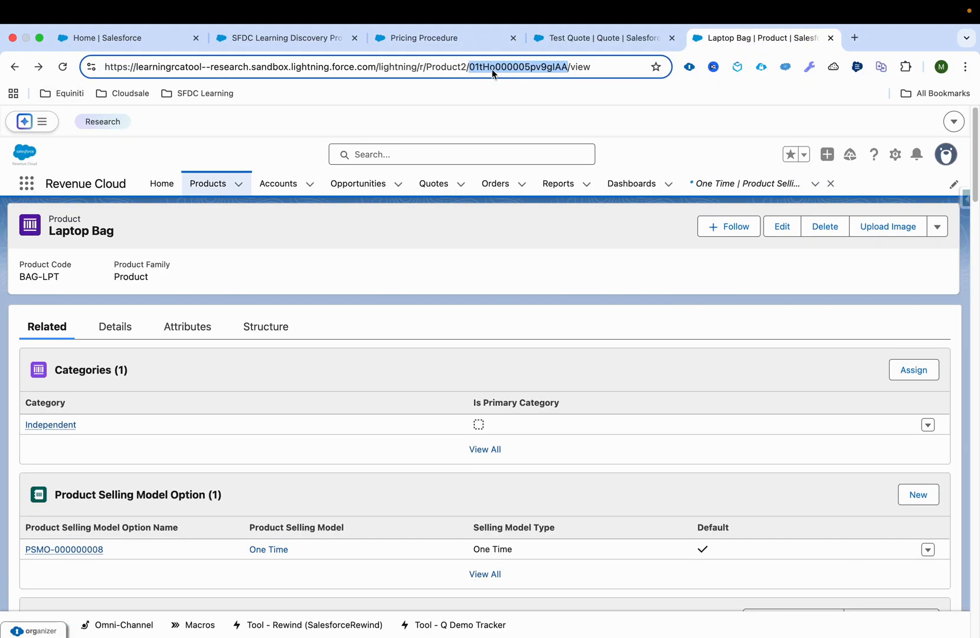
pyautogui.click(439, 39)
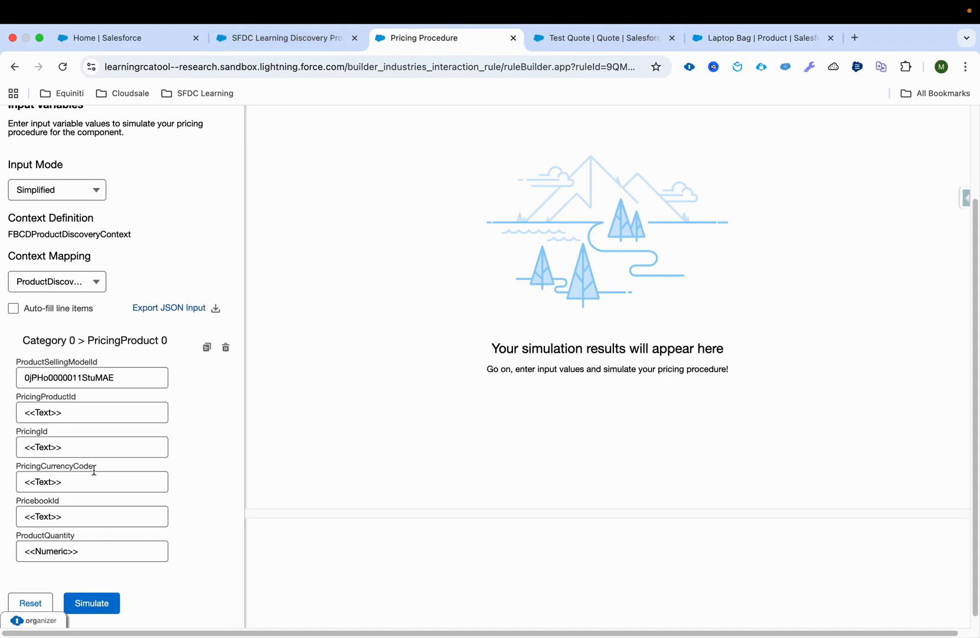
pyautogui.click(90, 411)
pyautogui.press('super+v')
# Clear the PricingId placeholder and set PricingCurrencyCode to USD in the simulation inputs
pyautogui.click(90, 443)
pyautogui.press('super+a')
pyautogui.press('BackSpace')
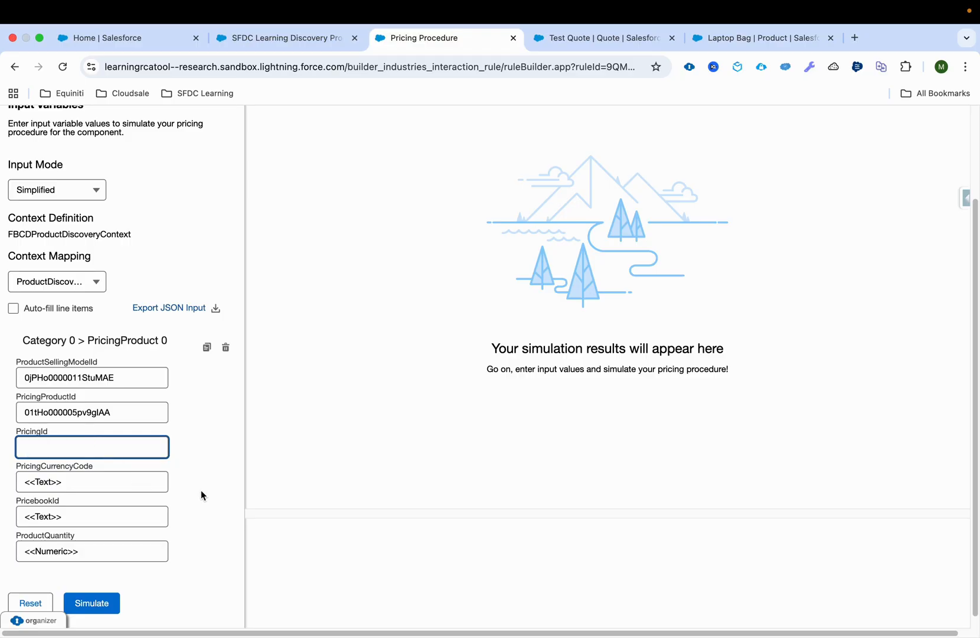
pyautogui.click(88, 481)
pyautogui.press('super+a')
pyautogui.write('USD')
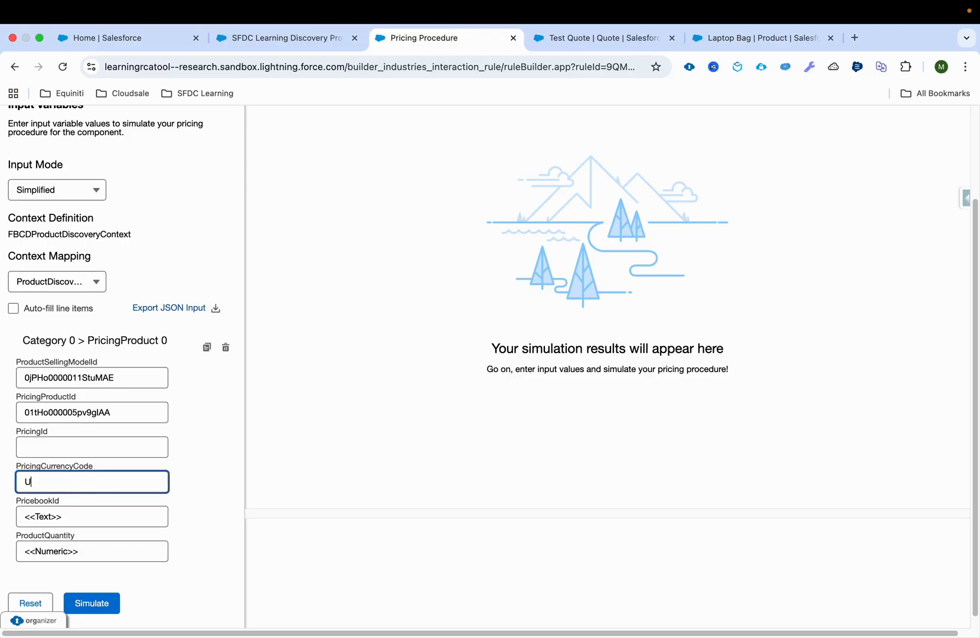
# Replace the PricebookId placeholder with the record ID of the Standard Price Book linked to the Laptop Bag
pyautogui.click(87, 511)
pyautogui.press('super+a')
pyautogui.press('BackSpace')
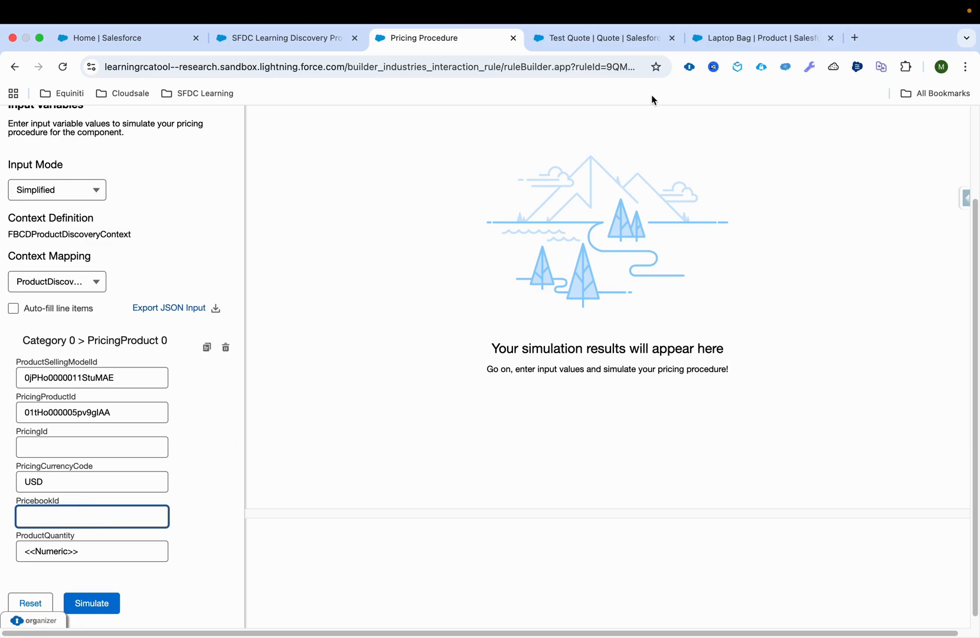
pyautogui.click(756, 38)
pyautogui.scroll(-3, 321, 423)
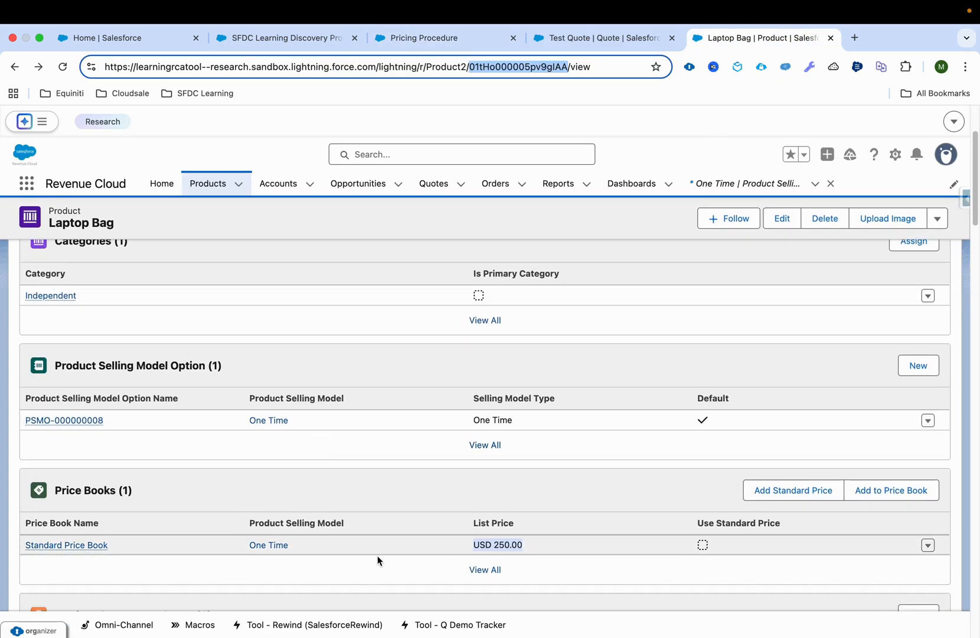
pyautogui.click(87, 546)
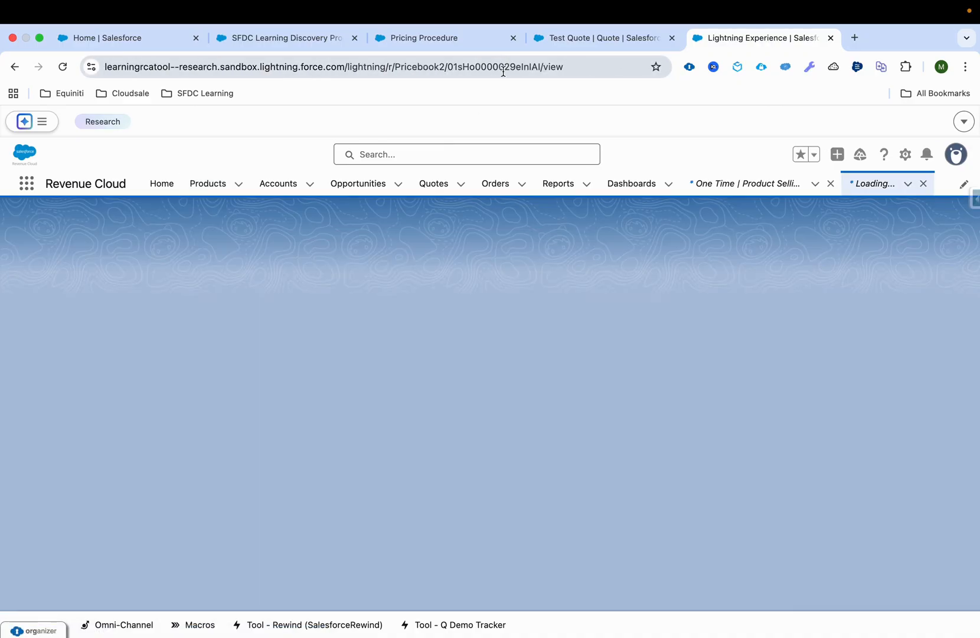
pyautogui.click(507, 67)
pyautogui.doubleClick(507, 67)
pyautogui.hotkey('ctrl', 'c')
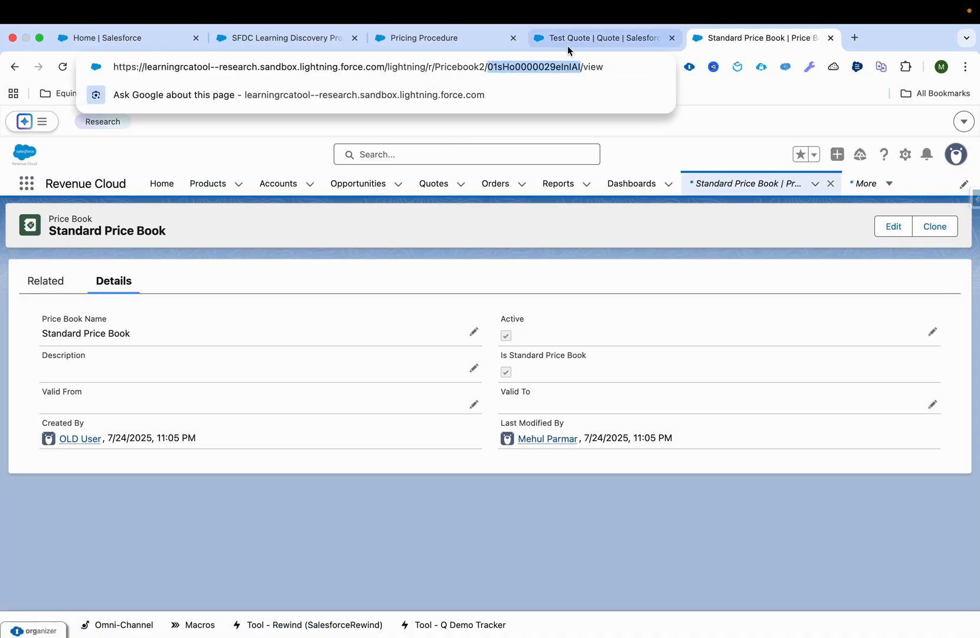
pyautogui.click(449, 38)
pyautogui.click(70, 516)
pyautogui.hotkey('ctrl', 'v')
# Set ProductQuantity to 1 and run the simulation
pyautogui.tripleClick(81, 552)
pyautogui.write('1')
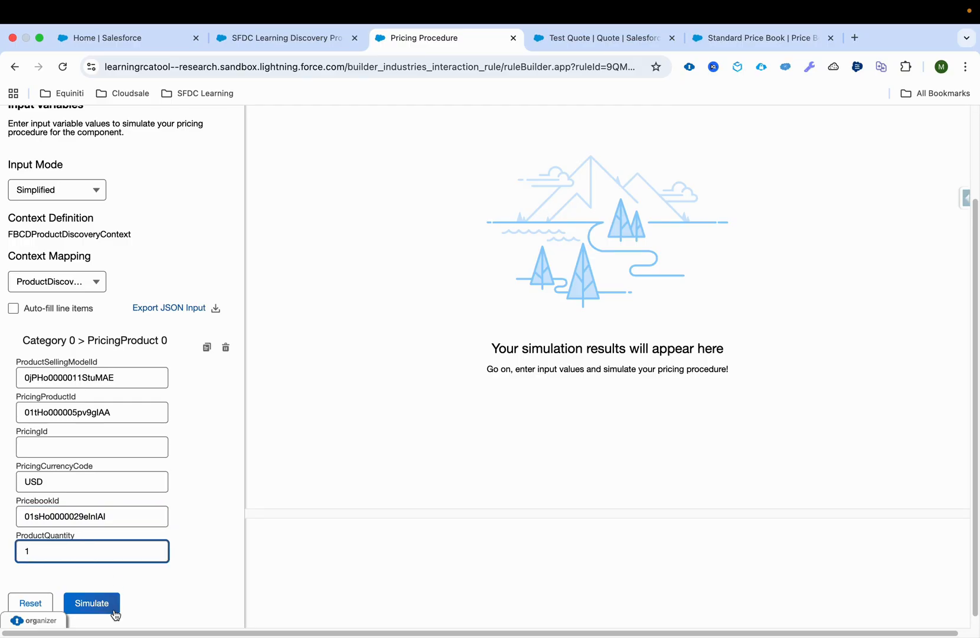
pyautogui.click(114, 610)
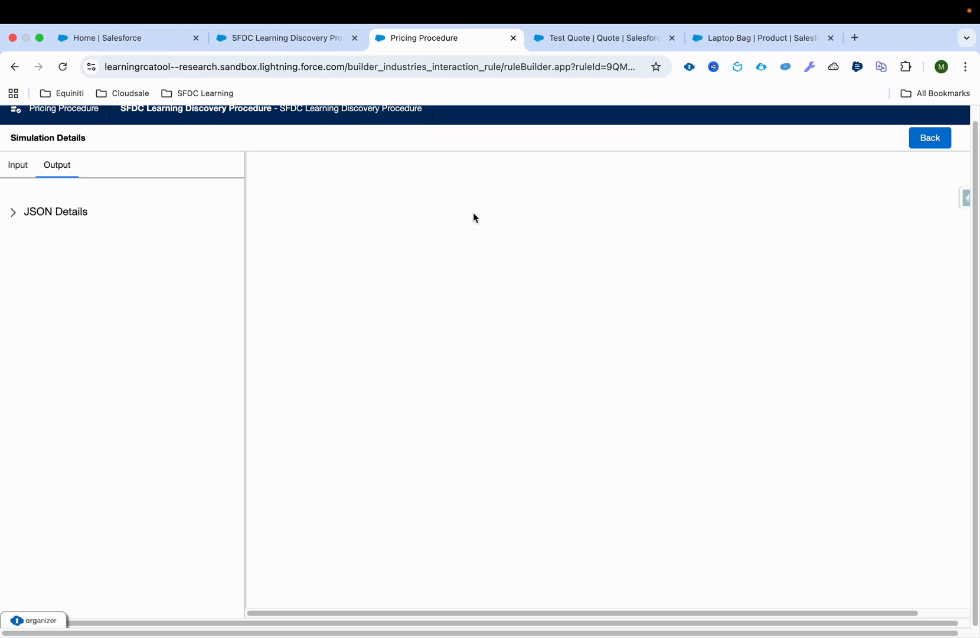
# Rerun the simulation with PricingId set to 1 and expand the resulting line item's price details
pyautogui.click(18, 165)
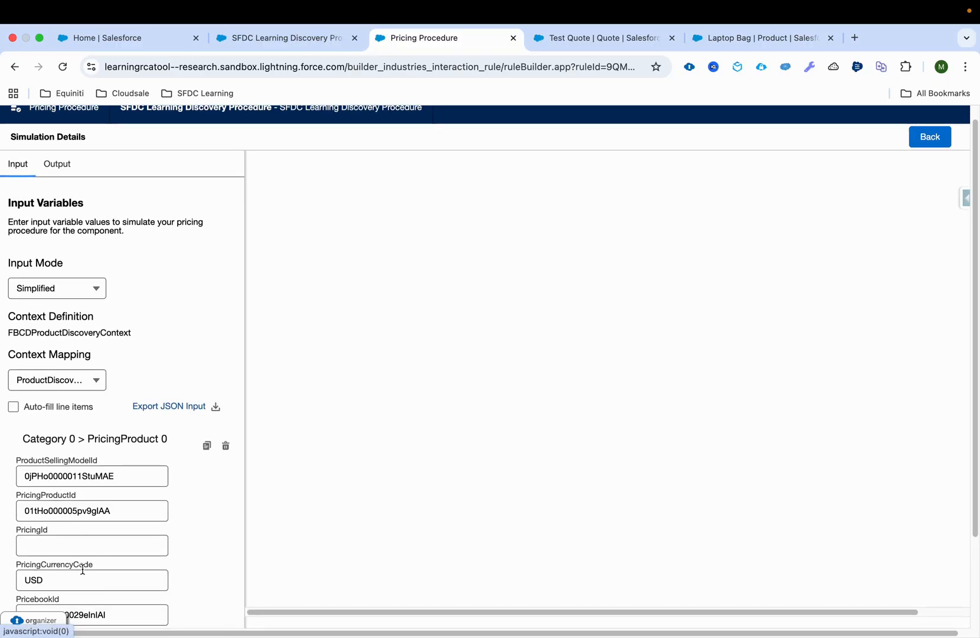
pyautogui.scroll(-1, 94, 507)
pyautogui.click(94, 506)
pyautogui.write('1')
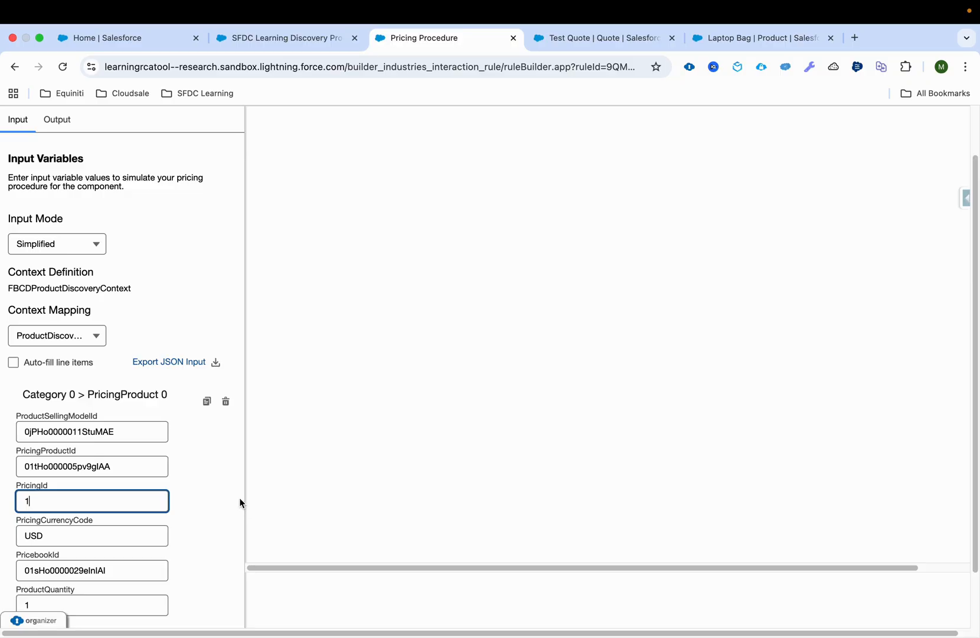
pyautogui.scroll(-2, 239, 498)
pyautogui.click(241, 502)
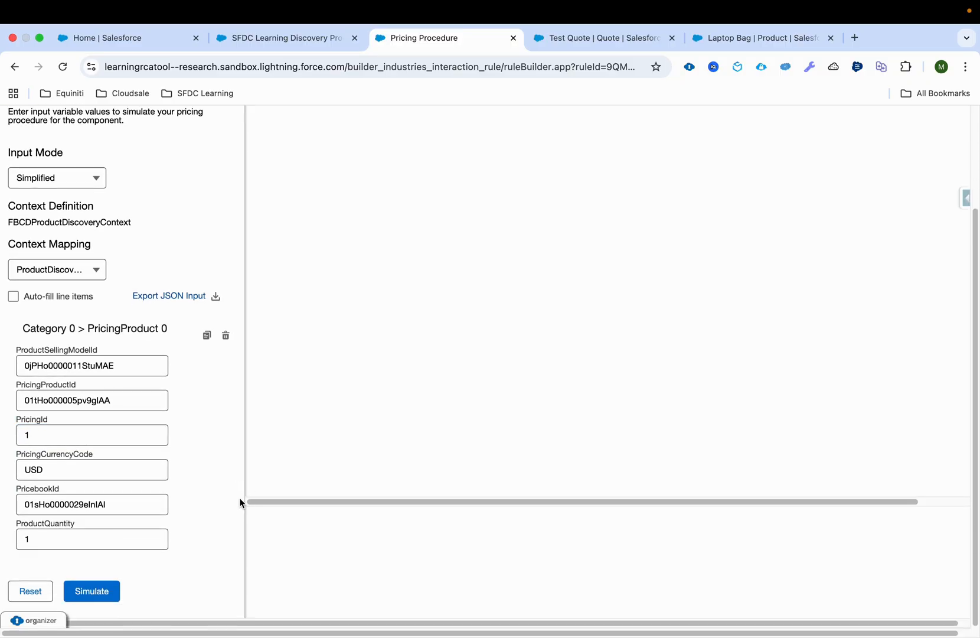
pyautogui.click(92, 591)
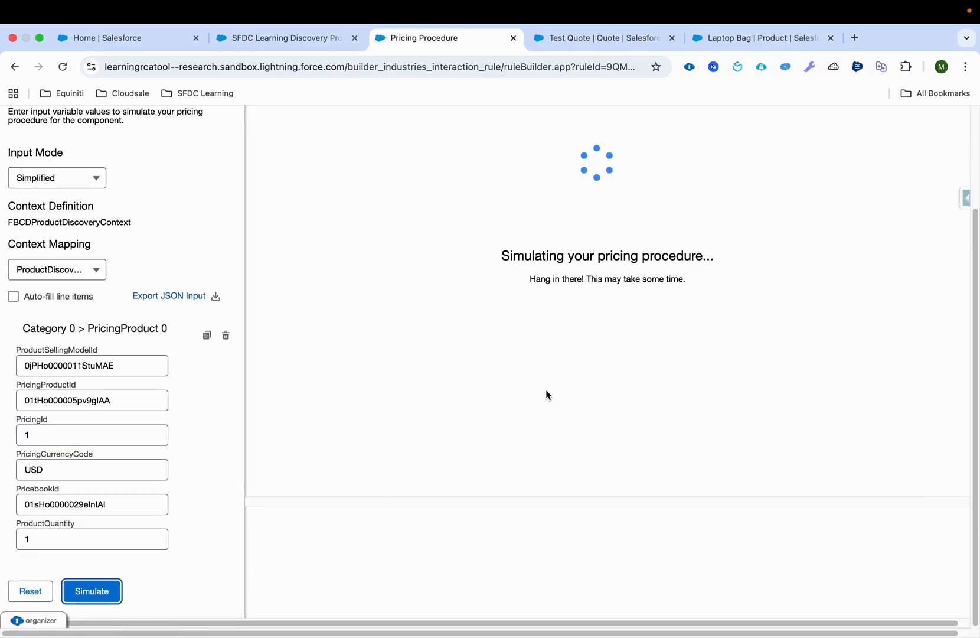
pyautogui.click(328, 250)
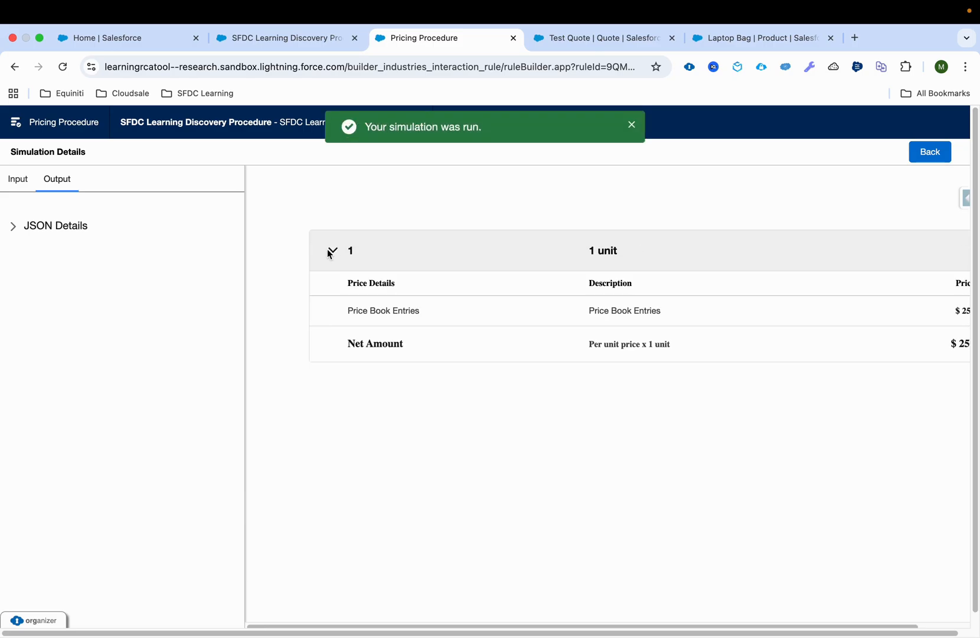
pyautogui.hscroll(2, 590, 324)
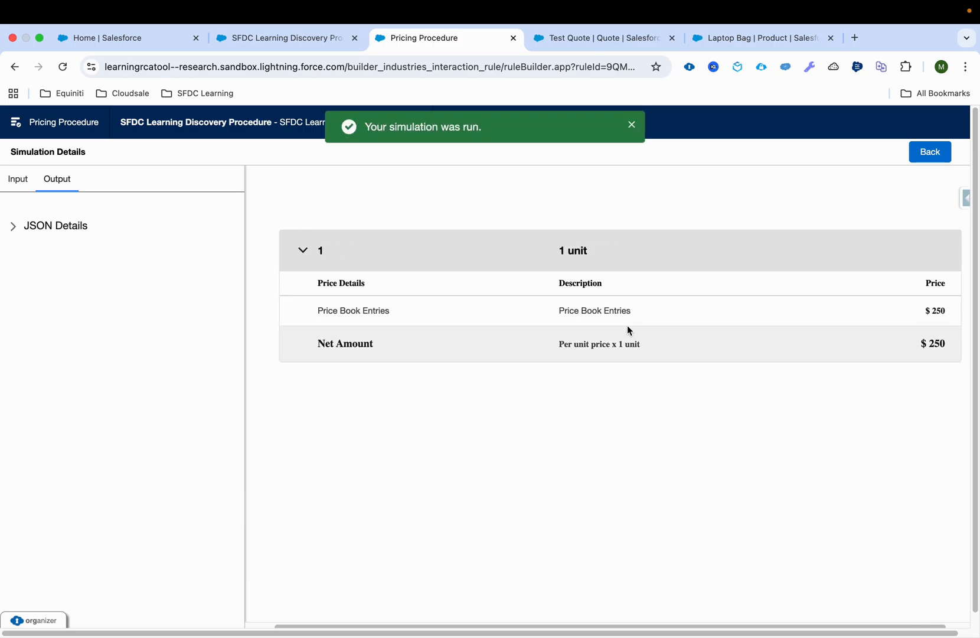
# Check the Laptop Bag's list price in the Standard Price Book against the simulation output, and return to the pricing procedure builder
pyautogui.click(758, 39)
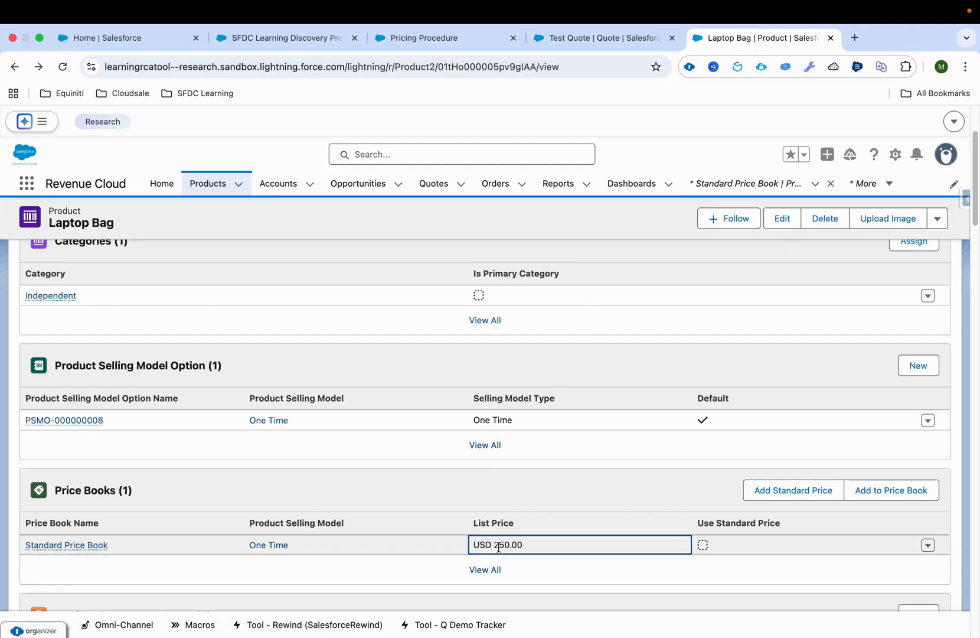
pyautogui.moveTo(494, 545); pyautogui.dragTo(524, 546)
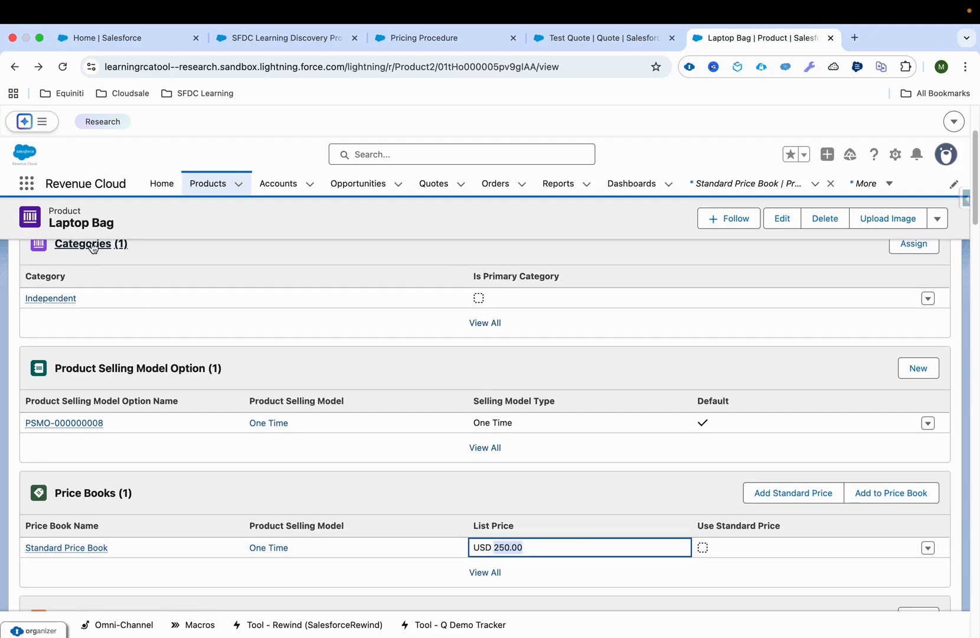
pyautogui.click(406, 40)
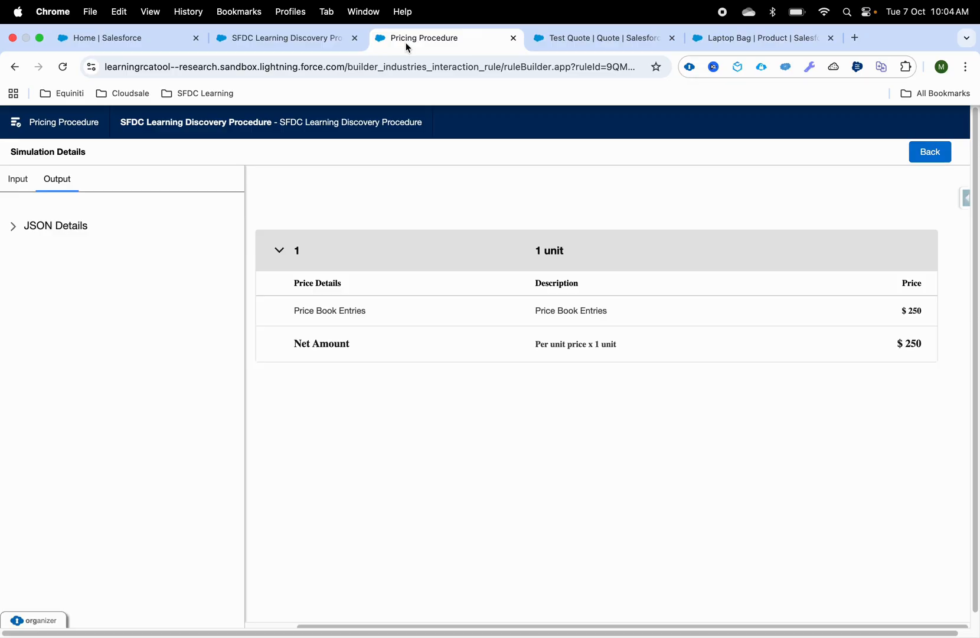
pyautogui.click(932, 148)
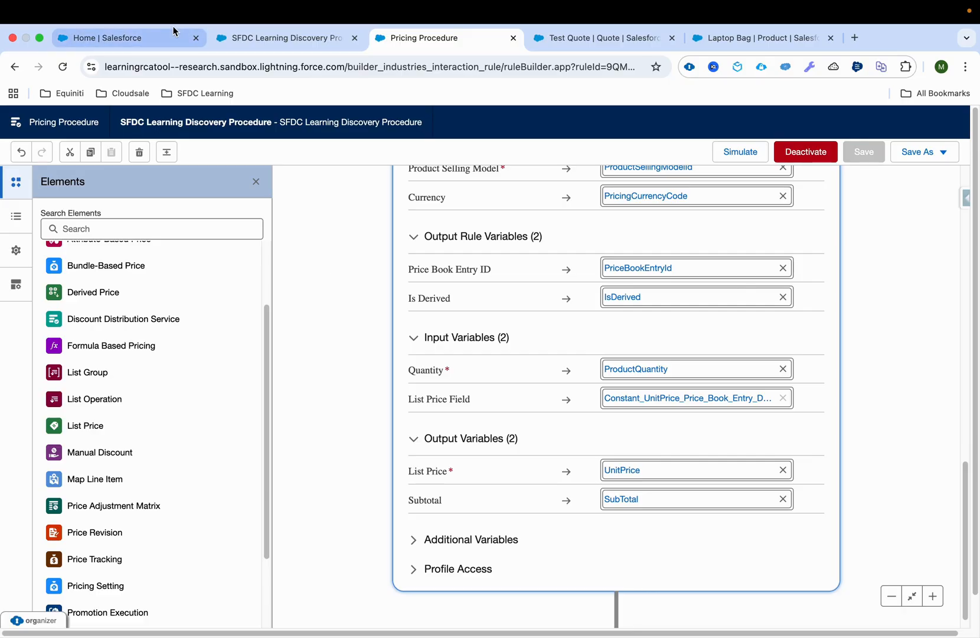
# Find Product Discovery Settings in Setup, close the leftover browser tabs, and check which context definition and pricing procedure are selected
pyautogui.click(152, 13)
pyautogui.click(106, 41)
pyautogui.click(108, 45)
pyautogui.click(94, 212)
pyautogui.write('product di')
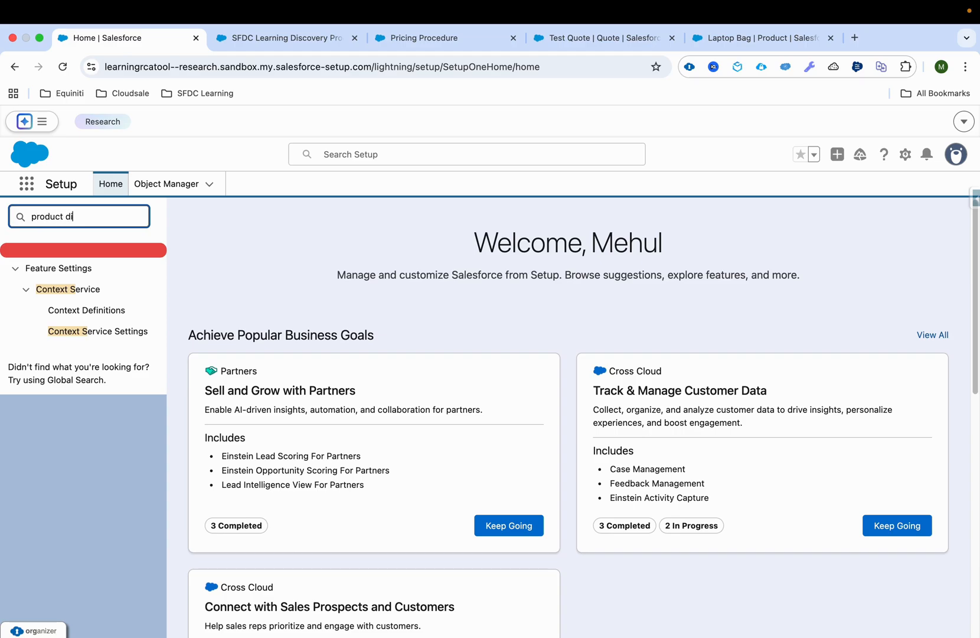
pyautogui.click(75, 341)
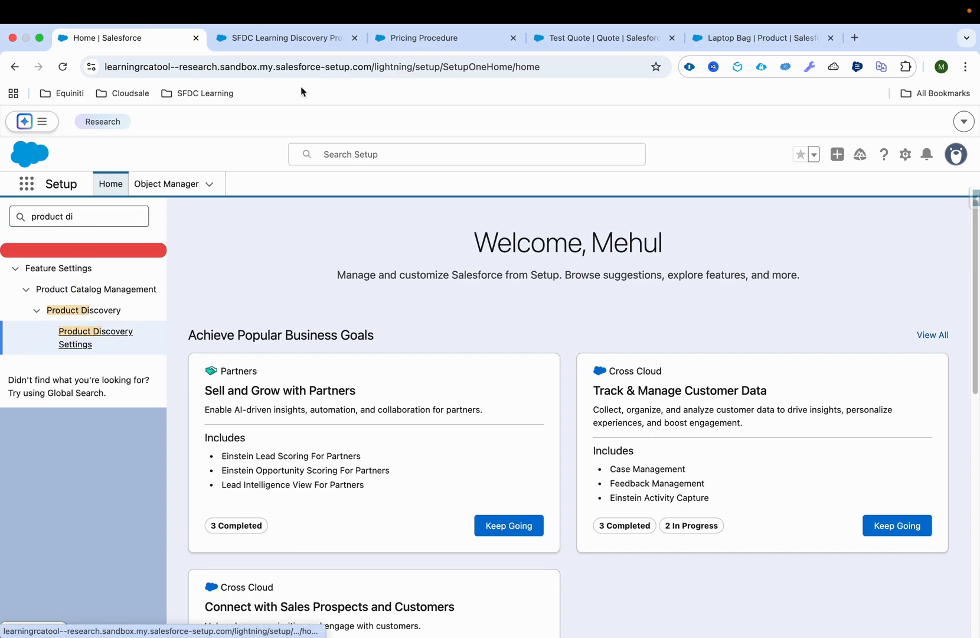
pyautogui.click(354, 37)
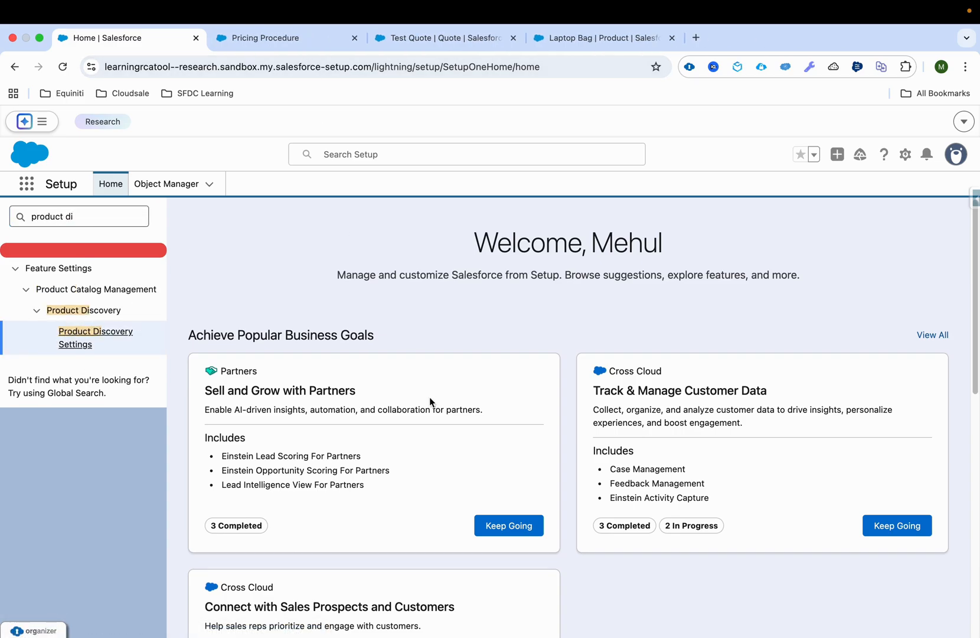
pyautogui.keyDown('super'); pyautogui.click(87, 338); pyautogui.keyUp('super')
pyautogui.click(302, 58)
pyautogui.click(290, 38)
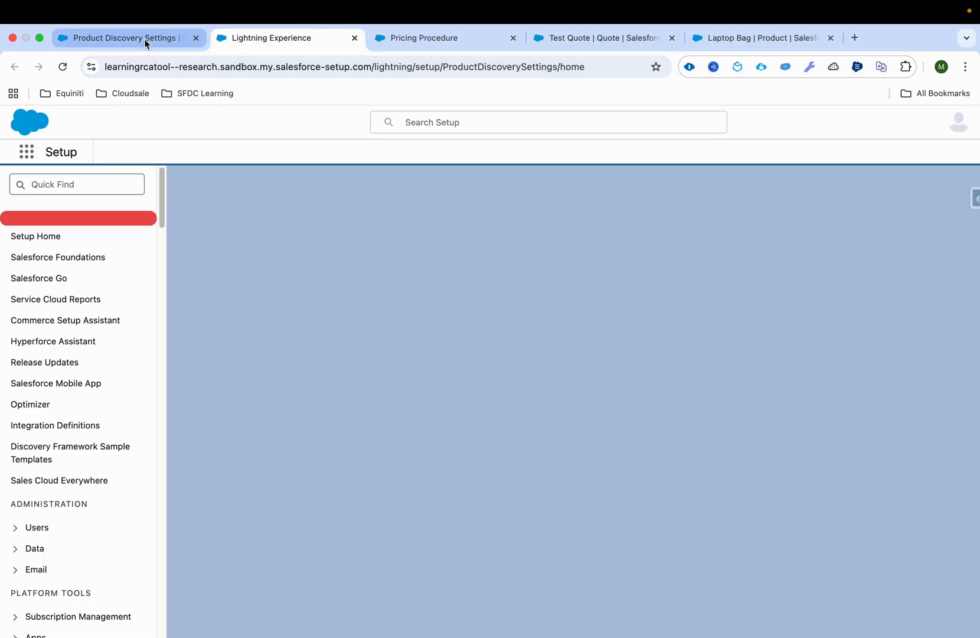
pyautogui.middleClick(145, 41)
pyautogui.scroll(-4, 403, 425)
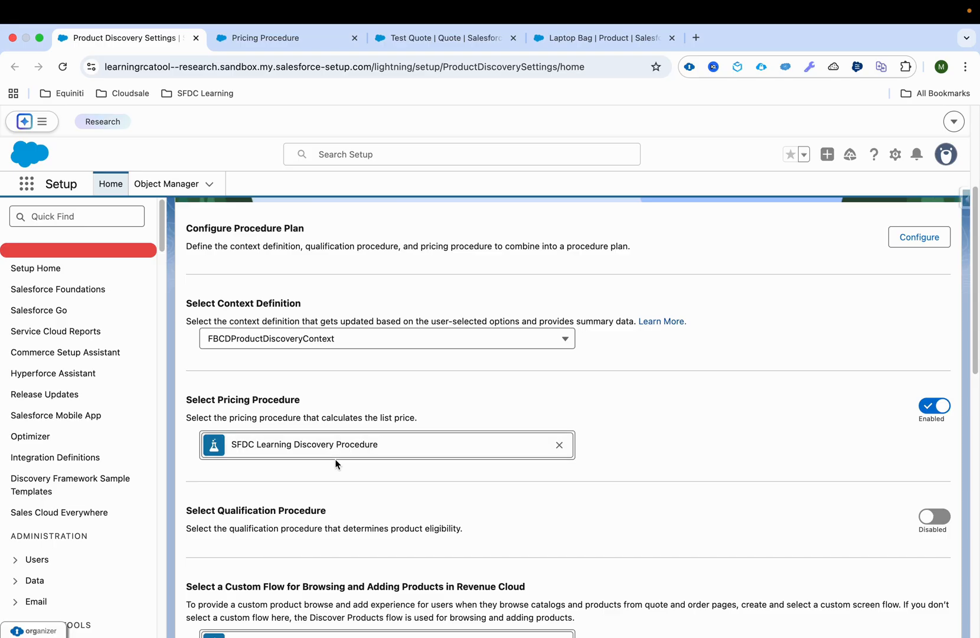
# Browse the Business Essentials catalog from Test Quote, add one Laptop Bag, and review the new quote line items
pyautogui.click(457, 38)
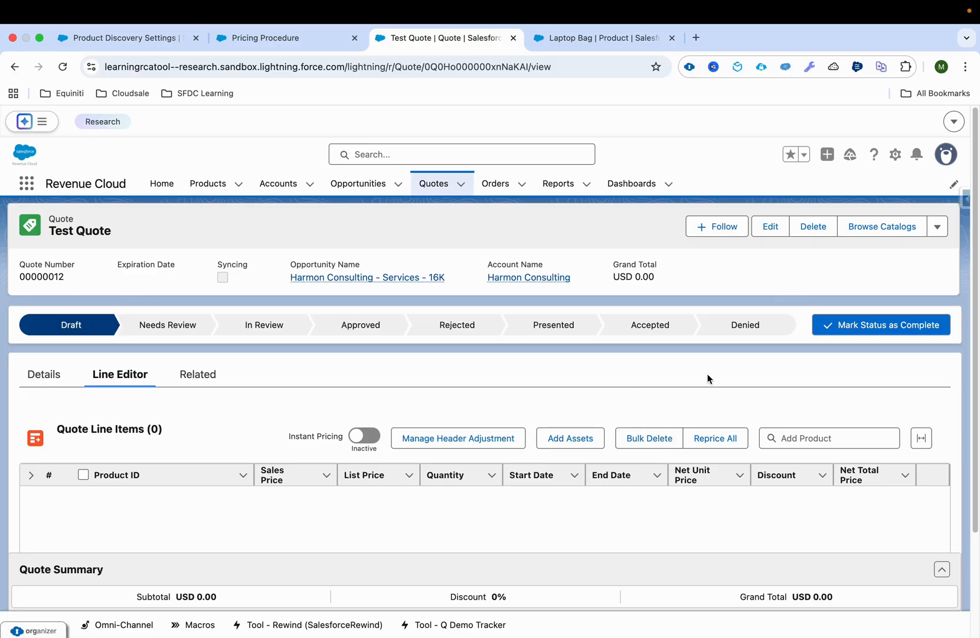
pyautogui.click(903, 226)
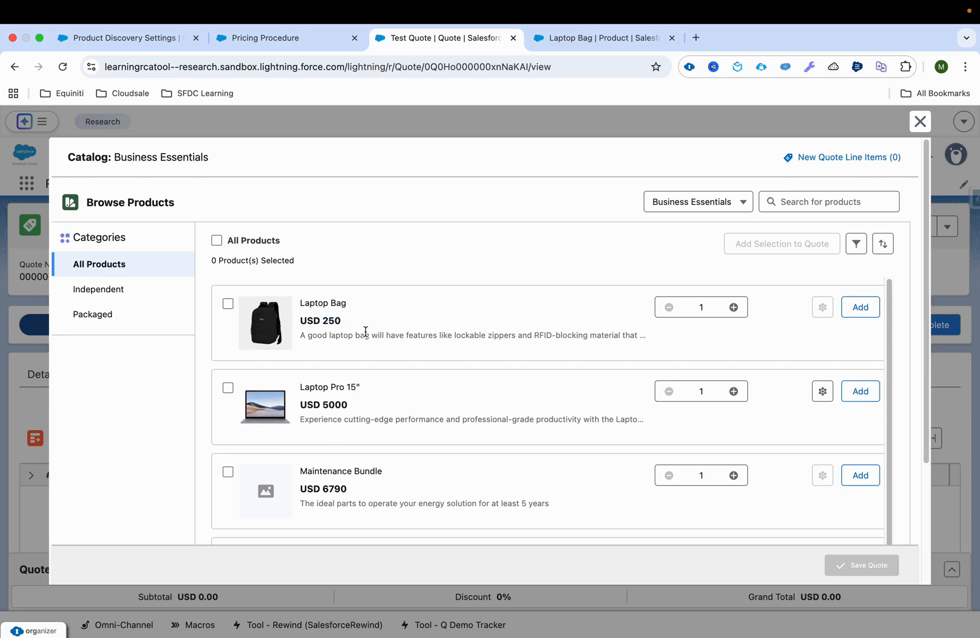
pyautogui.click(873, 309)
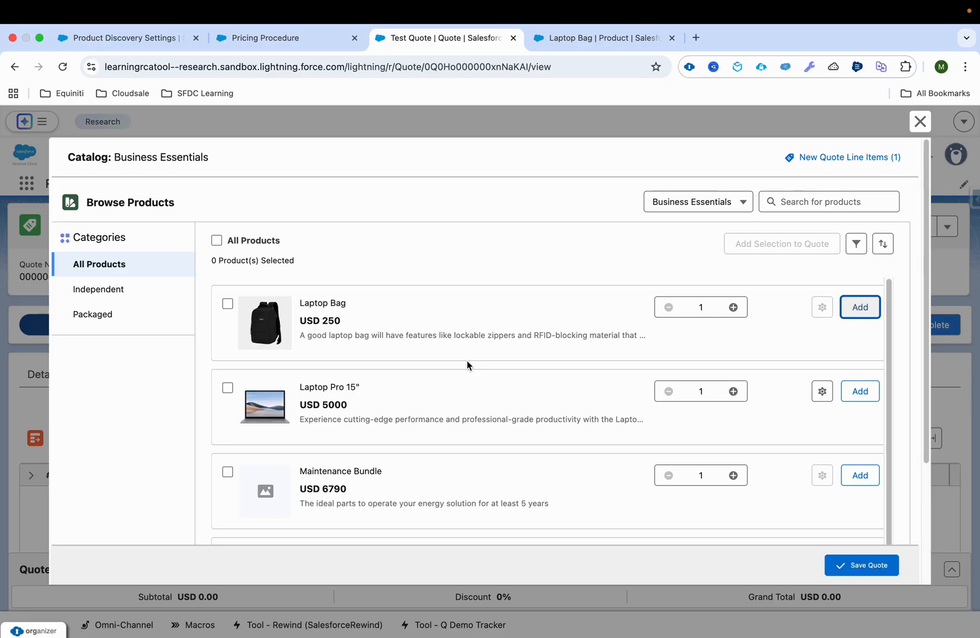
pyautogui.click(811, 161)
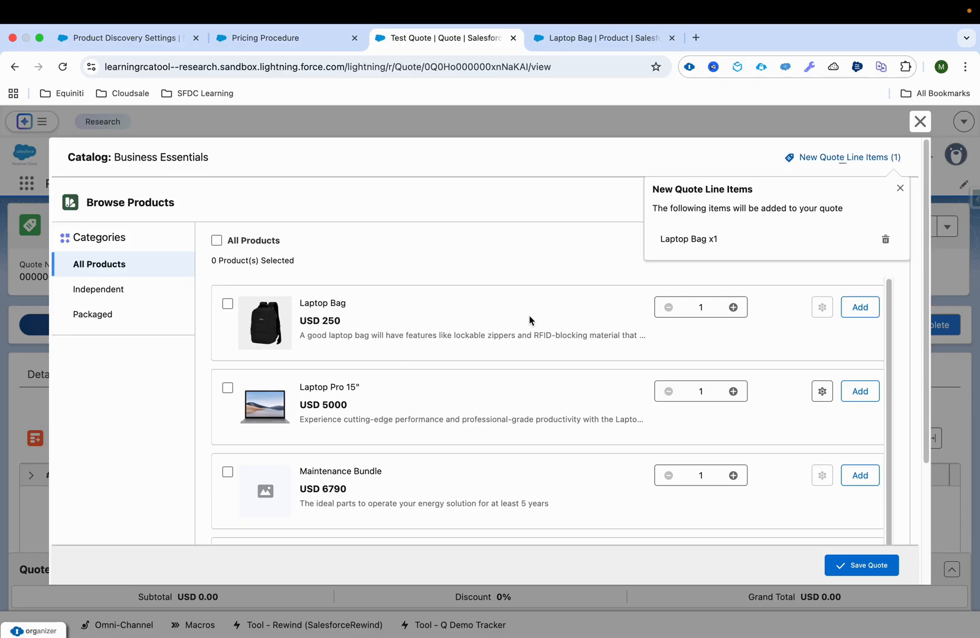
pyautogui.click(900, 188)
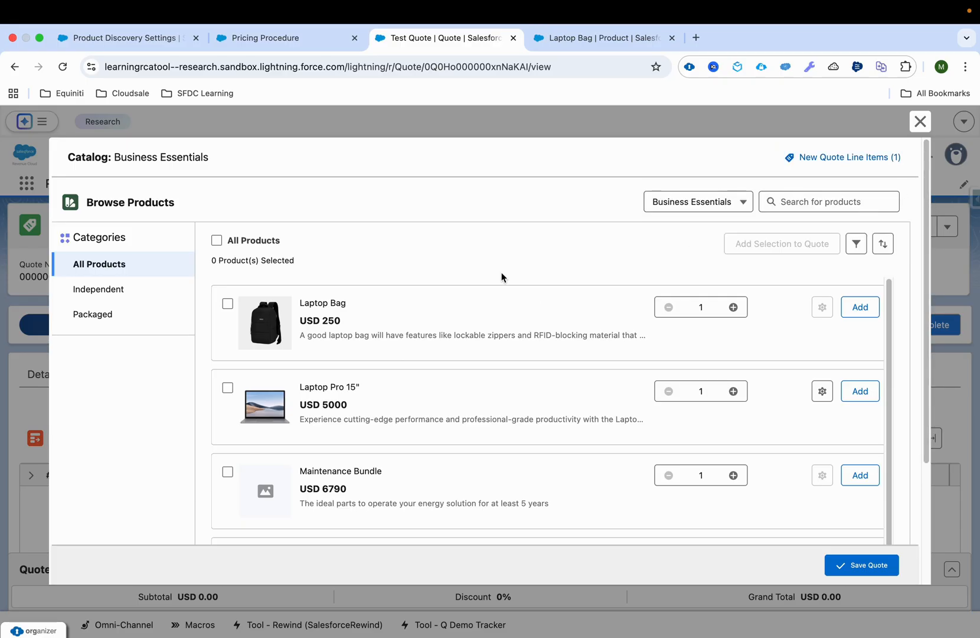